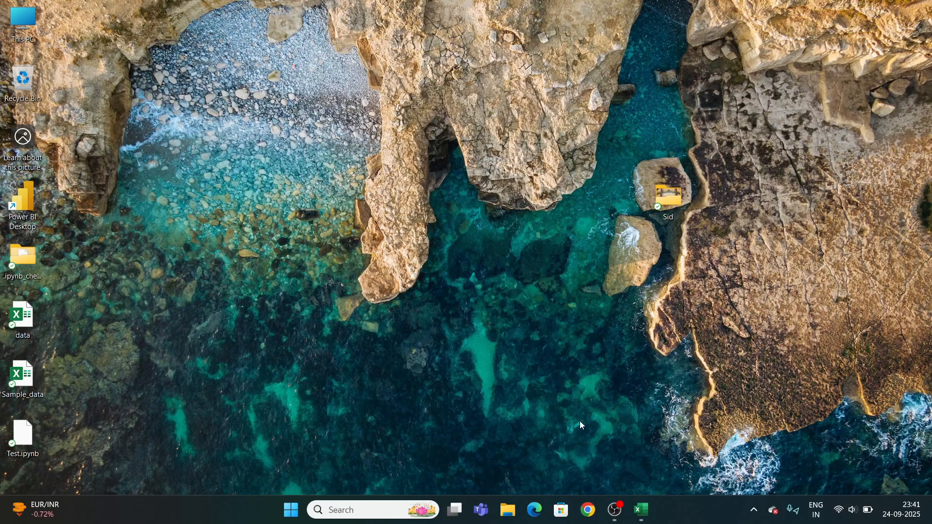
# Step: Switch to the data workbook in Excel and enter the label "Vlook up" in cell B12 of Sheet2
pyautogui.click(641, 510)
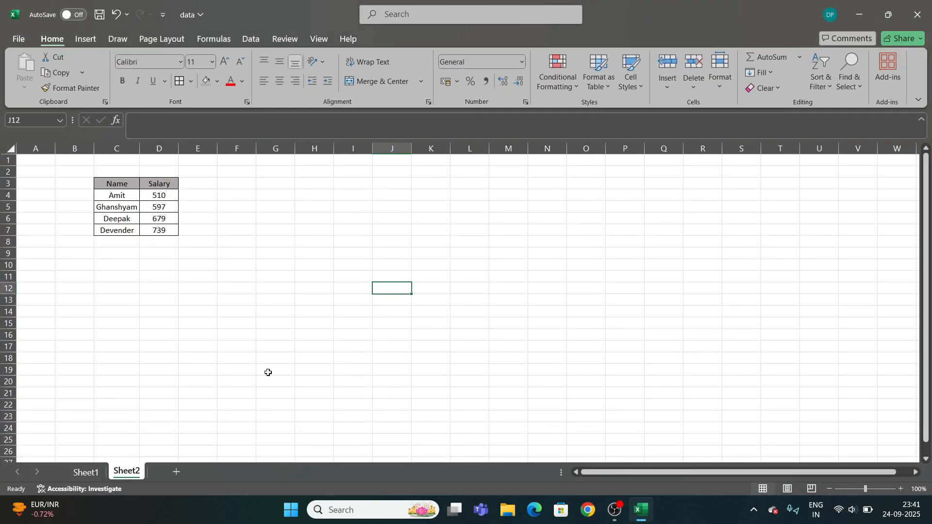
pyautogui.click(159, 299)
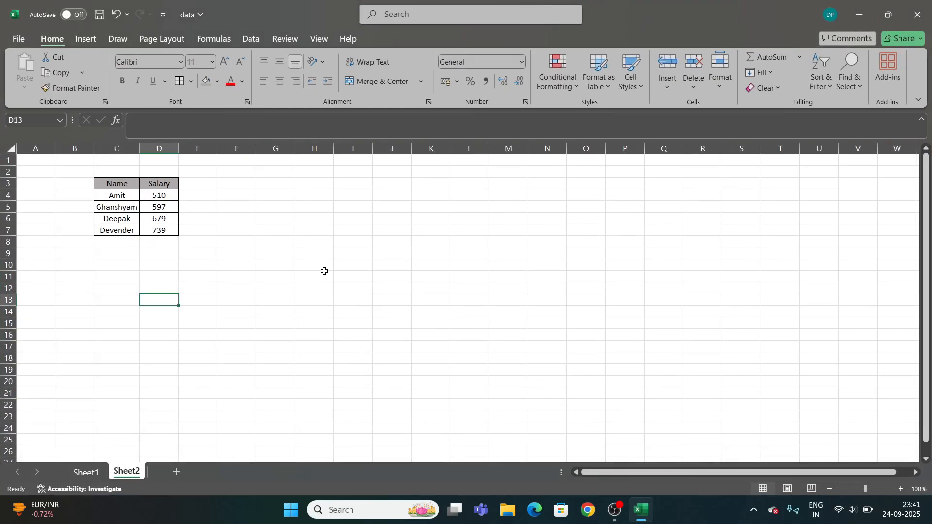
pyautogui.press('Left')
pyautogui.press('Left')
pyautogui.press('Up')
pyautogui.write('Vlook up')
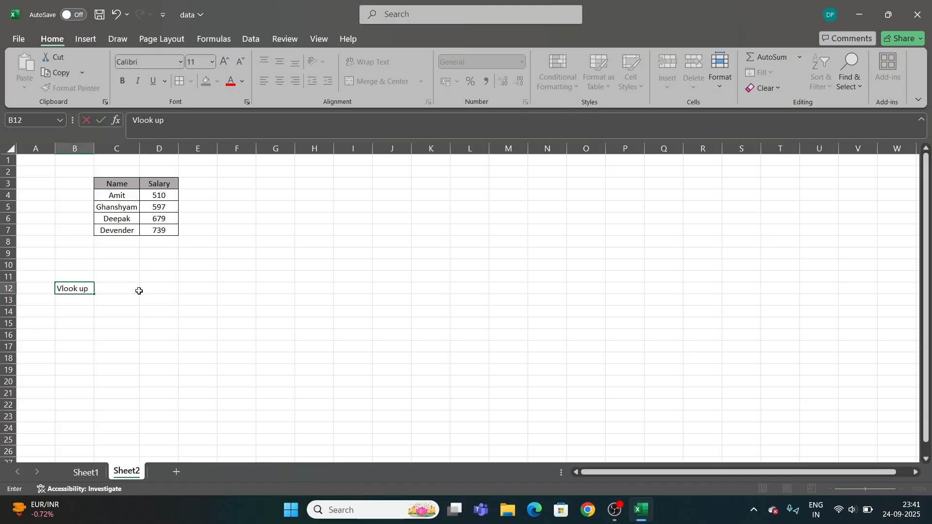
pyautogui.click(139, 290)
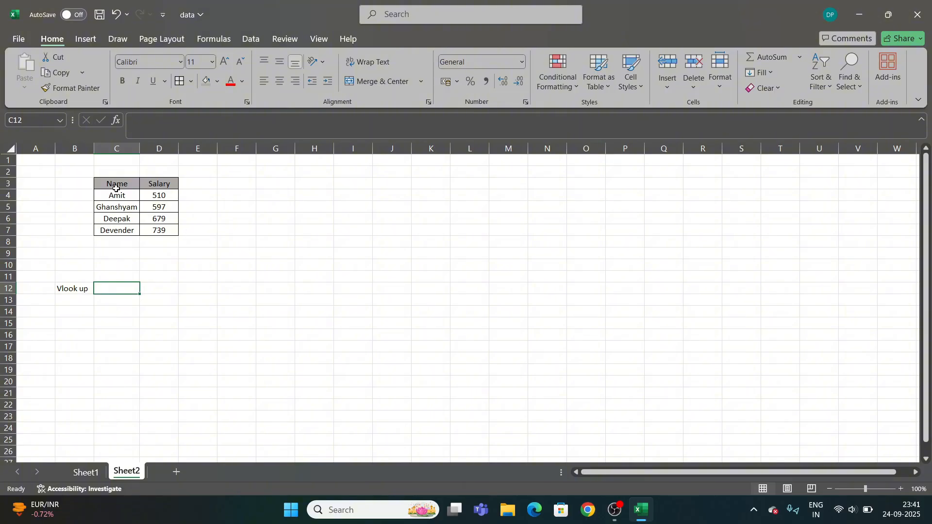
# Step: Enter the label "Hlookup" in cell B13, directly below the "Vlook up" label
pyautogui.moveTo(114, 187); pyautogui.dragTo(149, 230)
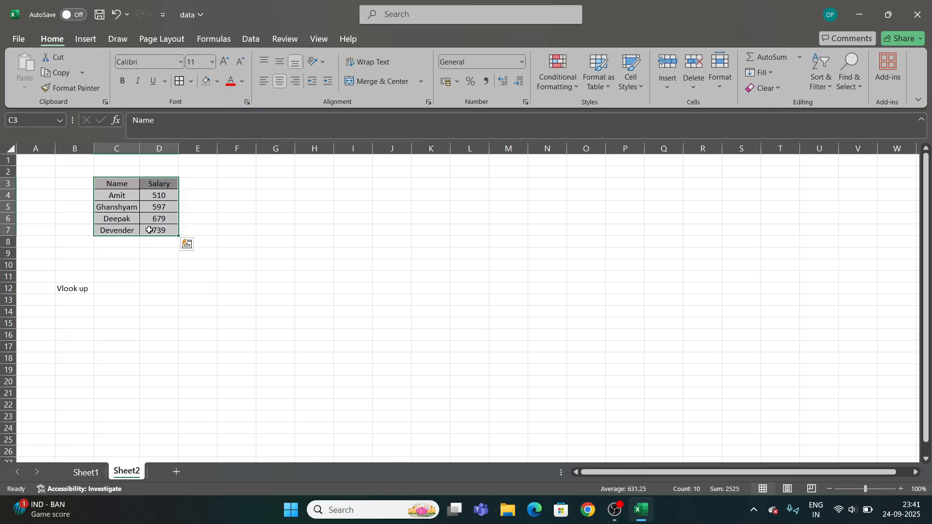
pyautogui.click(117, 288)
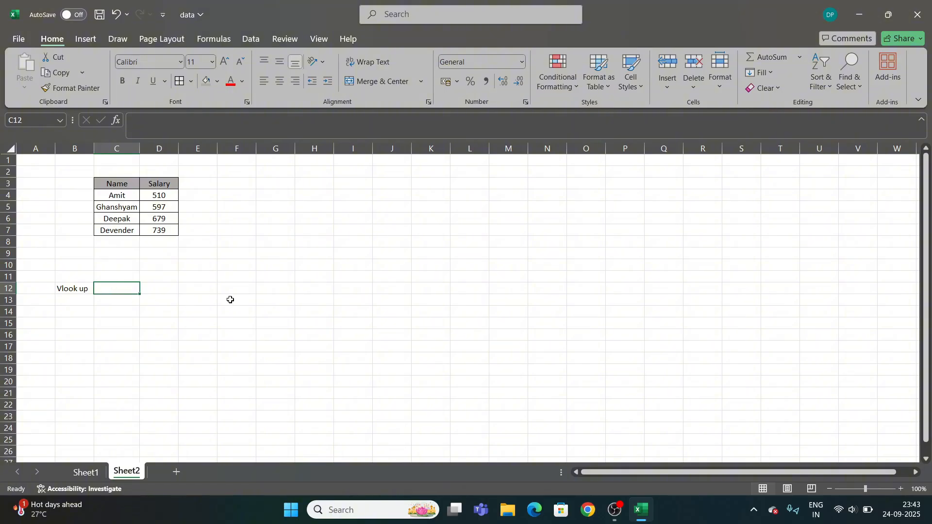
pyautogui.click(82, 303)
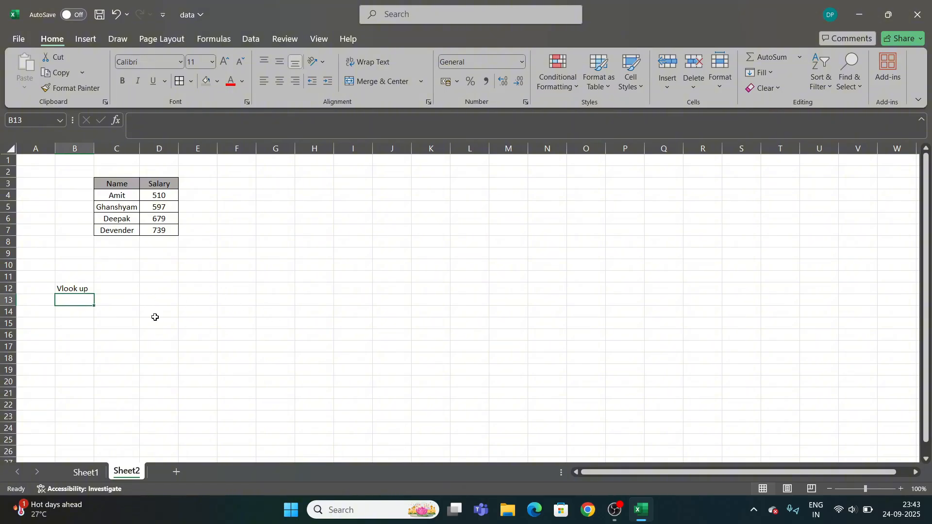
pyautogui.write('Hlookup')
pyautogui.press('Tab')
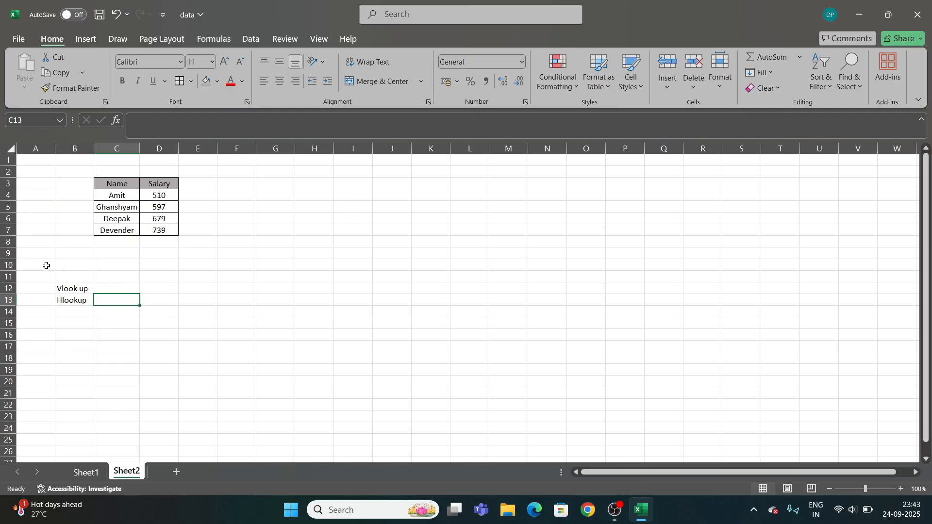
pyautogui.moveTo(57, 250); pyautogui.dragTo(238, 253)
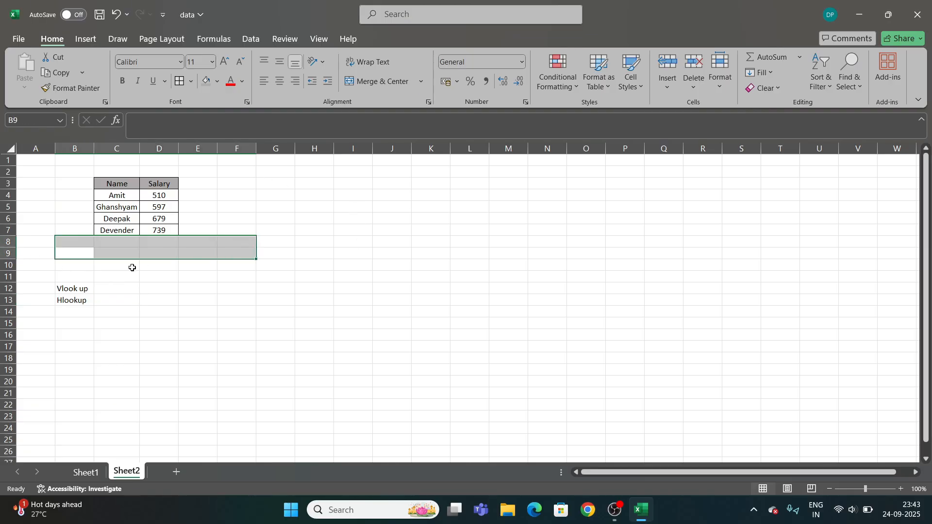
pyautogui.moveTo(131, 266); pyautogui.dragTo(276, 265)
pyautogui.moveTo(122, 287); pyautogui.dragTo(277, 288)
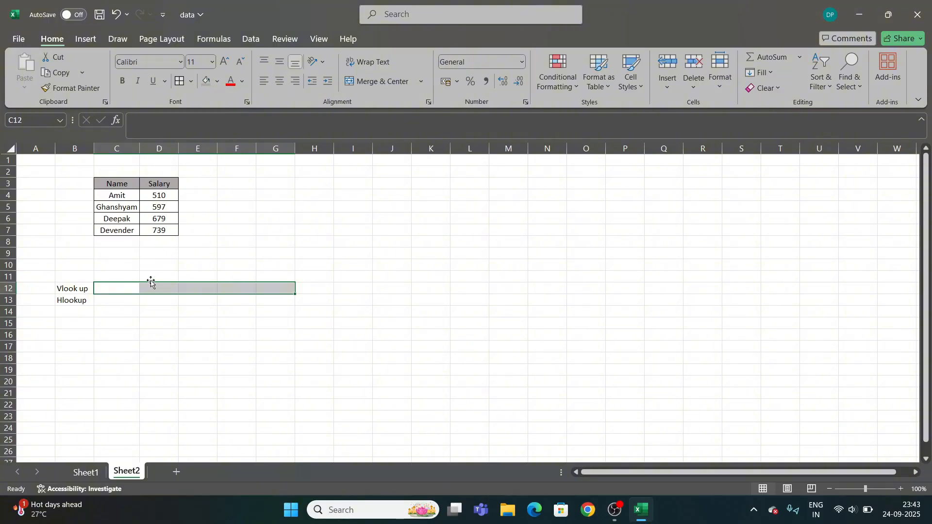
pyautogui.moveTo(116, 289); pyautogui.dragTo(271, 286)
pyautogui.moveTo(163, 265); pyautogui.dragTo(166, 373)
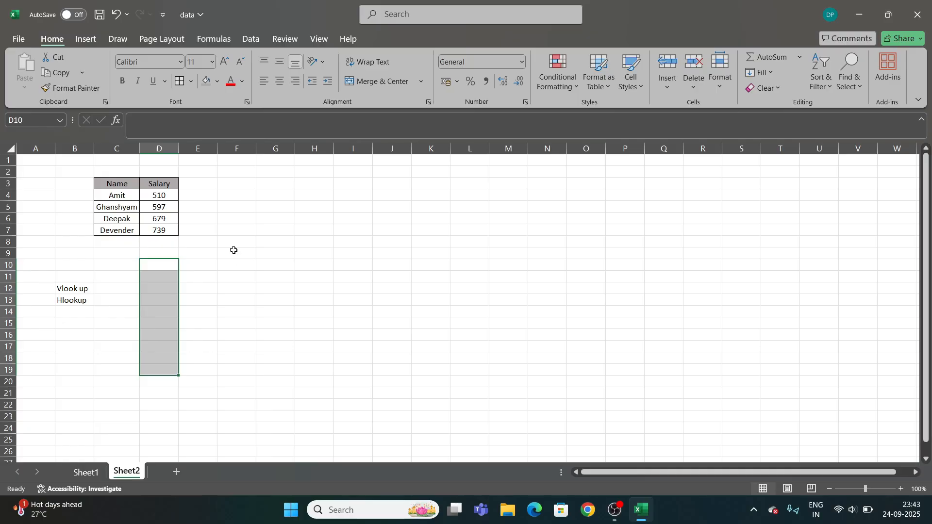
pyautogui.moveTo(235, 250); pyautogui.dragTo(238, 364)
pyautogui.moveTo(166, 289); pyautogui.dragTo(122, 298)
pyautogui.click(279, 333)
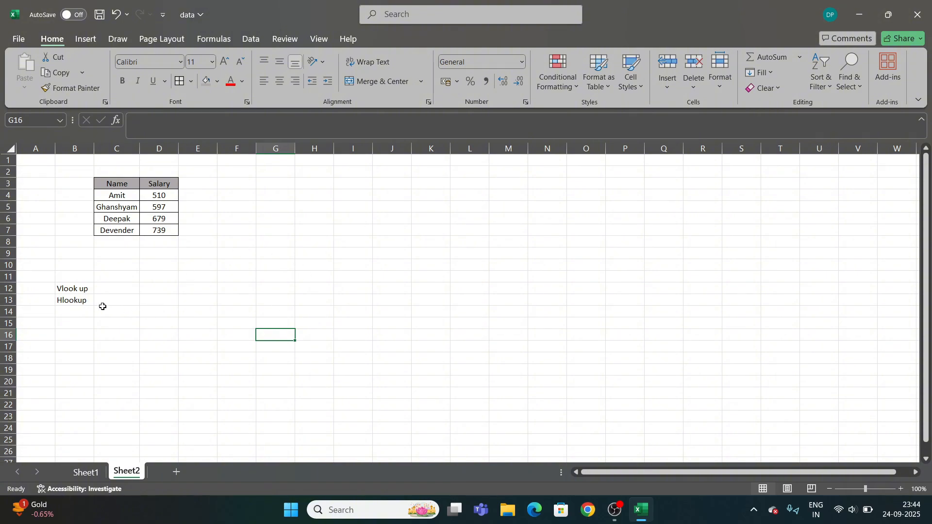
# Step: Enter the person's name from the table's first data row in C12 as the lookup value
pyautogui.click(117, 289)
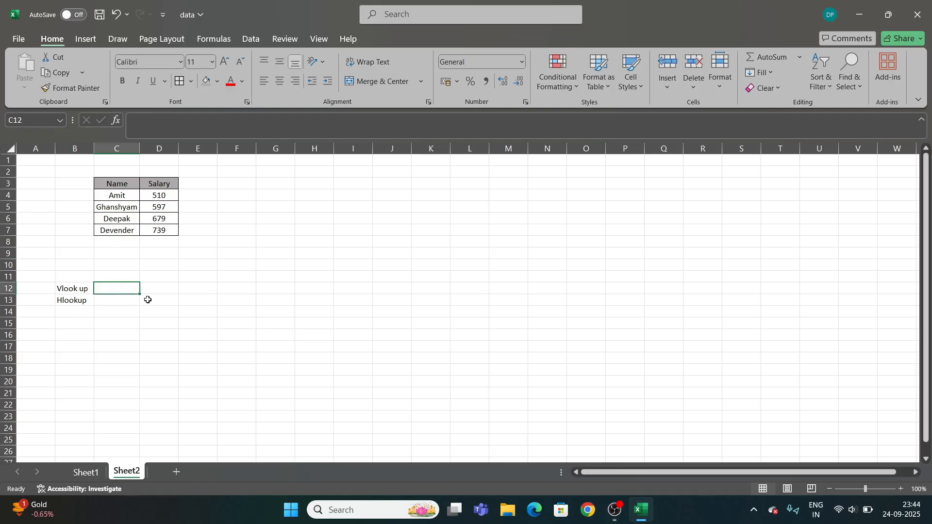
pyautogui.write('Amit')
pyautogui.press('Tab')
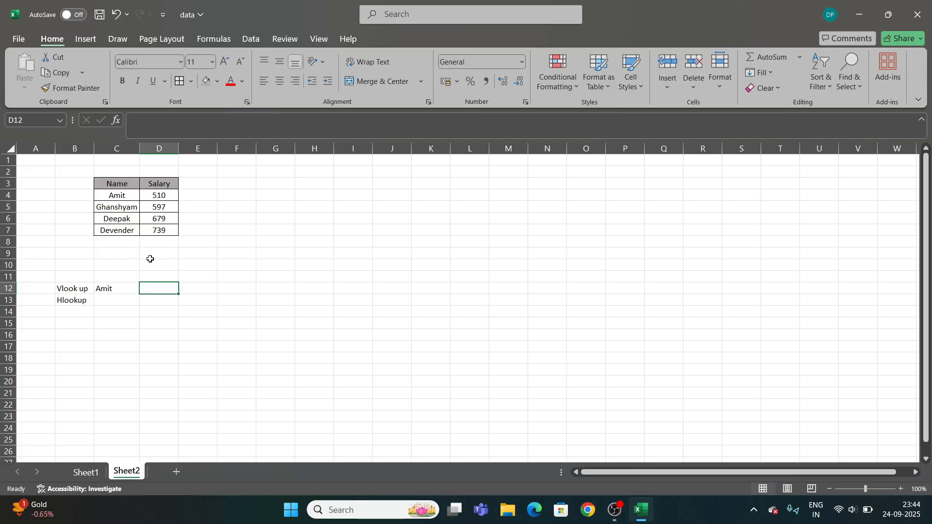
# Step: Add the heading "Name" in cell C11 above the lookup value
pyautogui.click(122, 279)
pyautogui.write('Nmae')
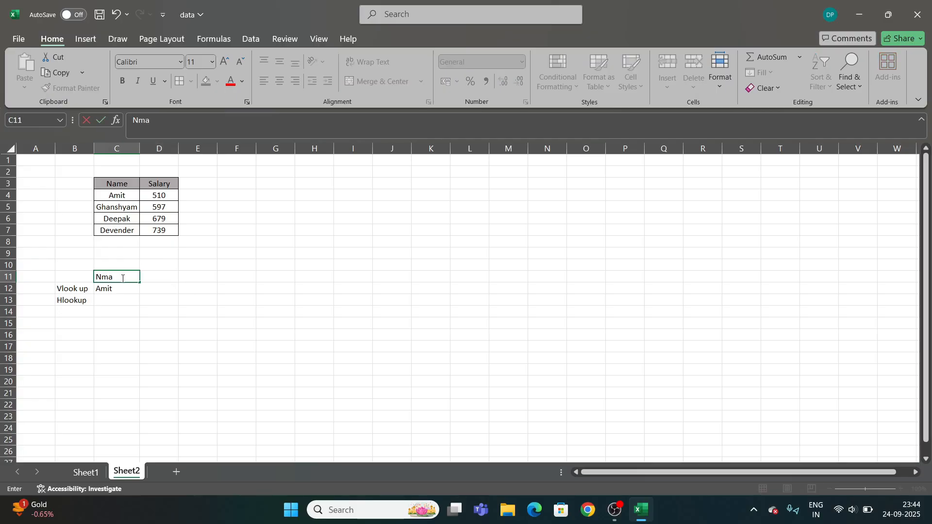
pyautogui.press('BackSpace')
pyautogui.press('BackSpace')
pyautogui.press('BackSpace')
pyautogui.write('ame')
pyautogui.press('Return')
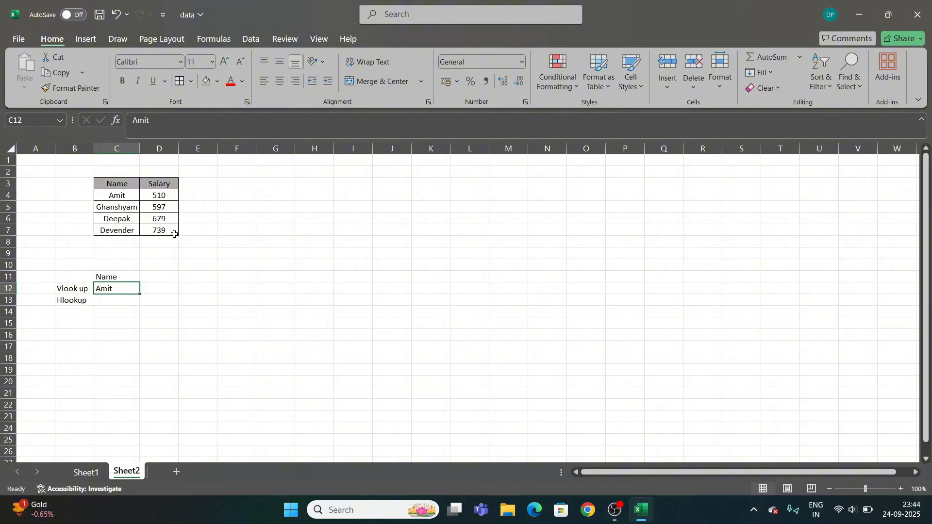
# Step: Add the heading "Salary" in cell D11, next to the "Name" heading
pyautogui.moveTo(124, 196); pyautogui.dragTo(118, 230)
pyautogui.moveTo(160, 195); pyautogui.dragTo(159, 230)
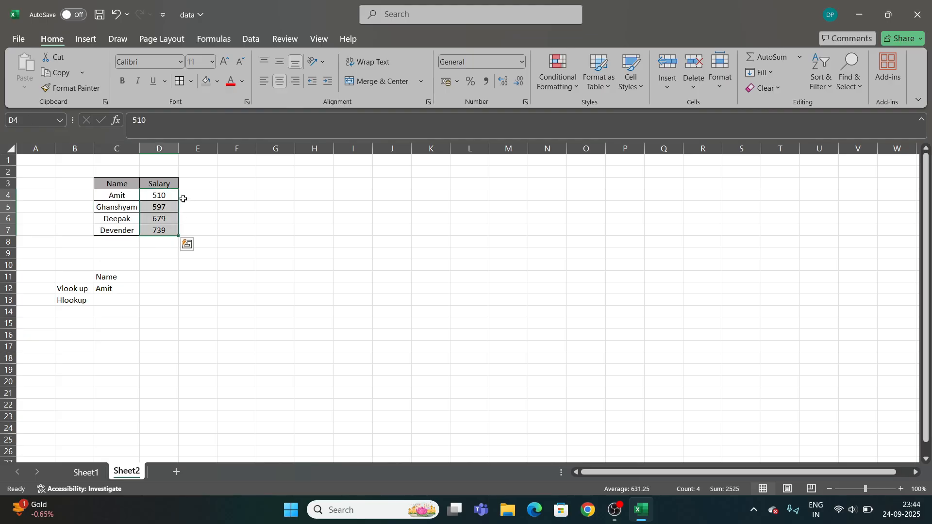
pyautogui.click(171, 278)
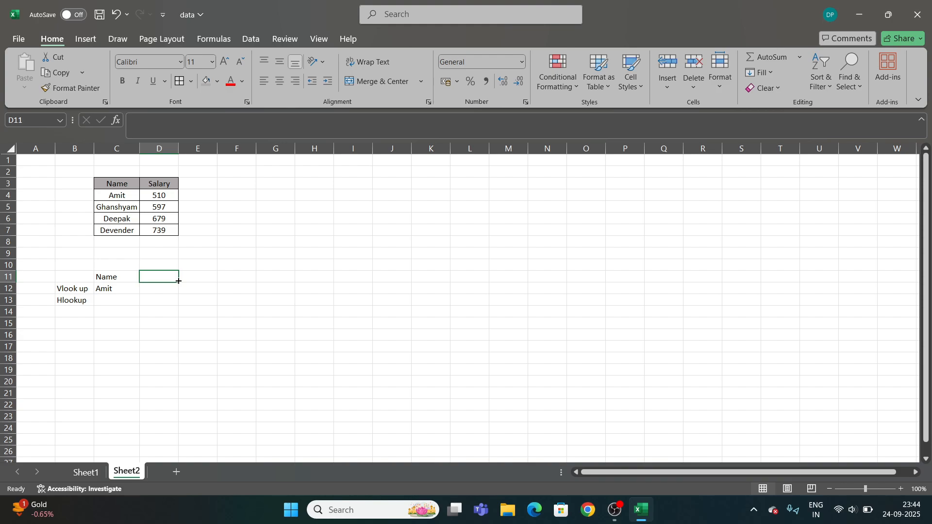
pyautogui.write('Salary')
pyautogui.click(162, 291)
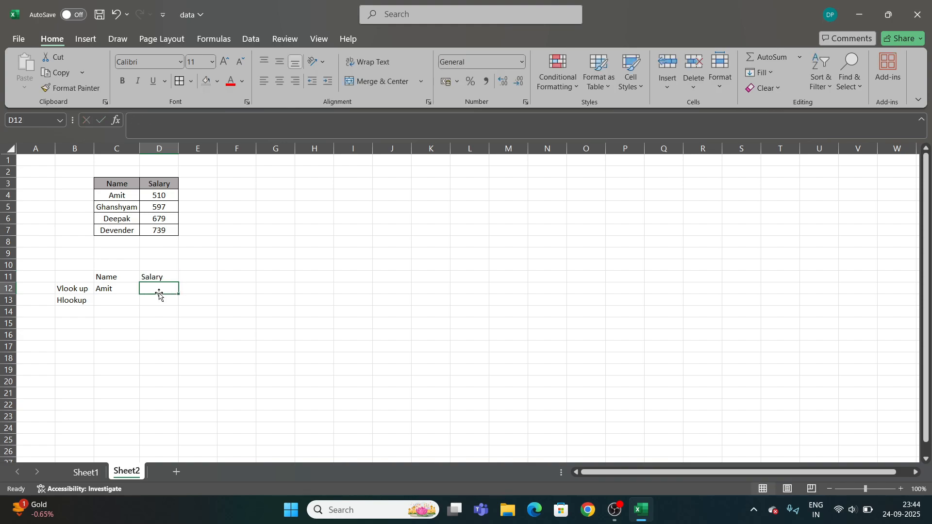
# Step: Enter the formula =VLOOKUP(C12,C3:D7,2,FALSE) in D12 to return the salary for the name in C12
pyautogui.write('=')
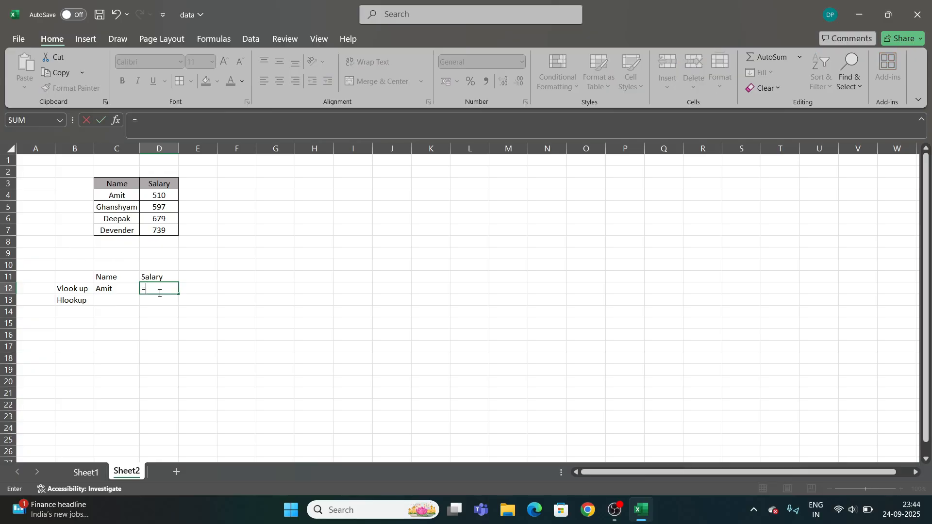
pyautogui.write('vl')
pyautogui.press('Tab')
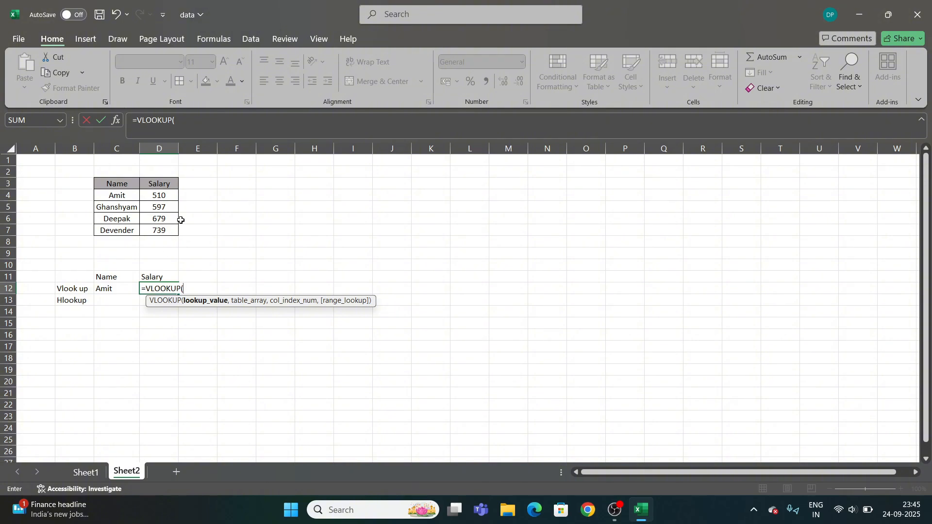
pyautogui.click(112, 289)
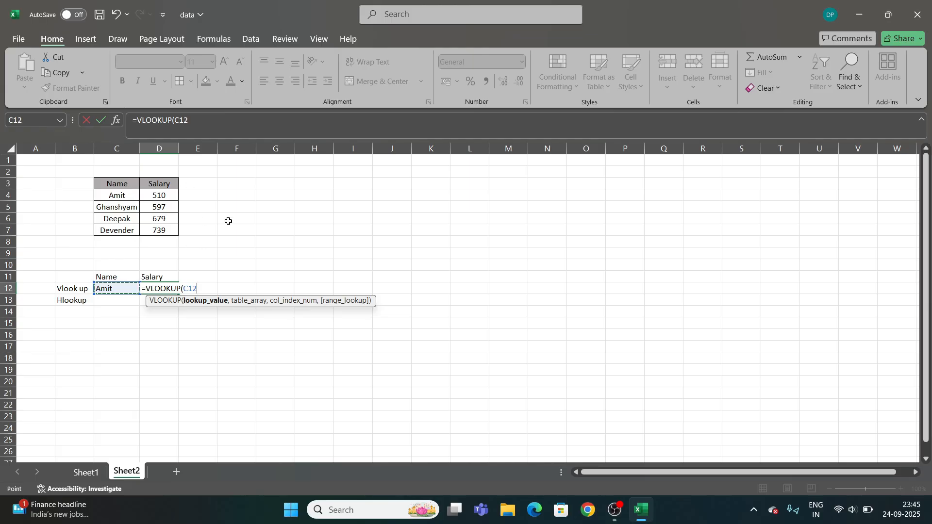
pyautogui.write(',')
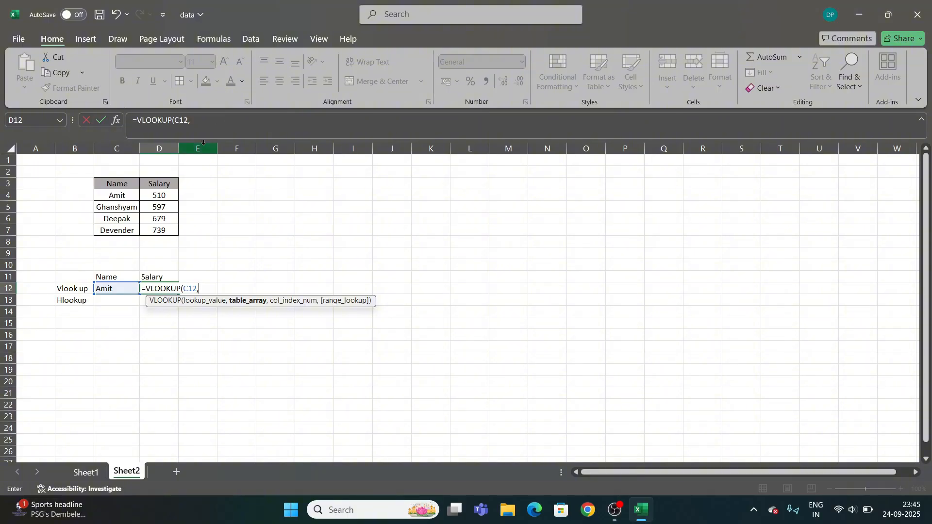
pyautogui.moveTo(117, 183); pyautogui.dragTo(169, 230)
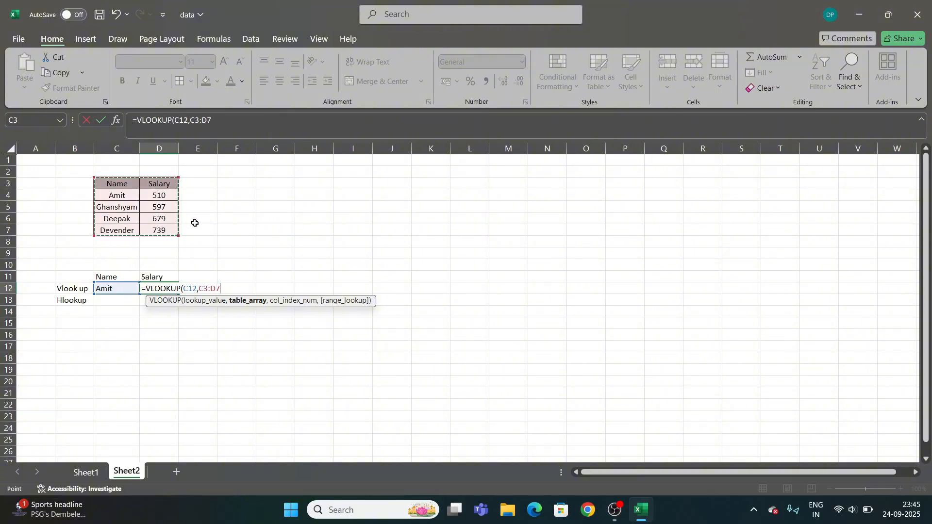
pyautogui.write(',')
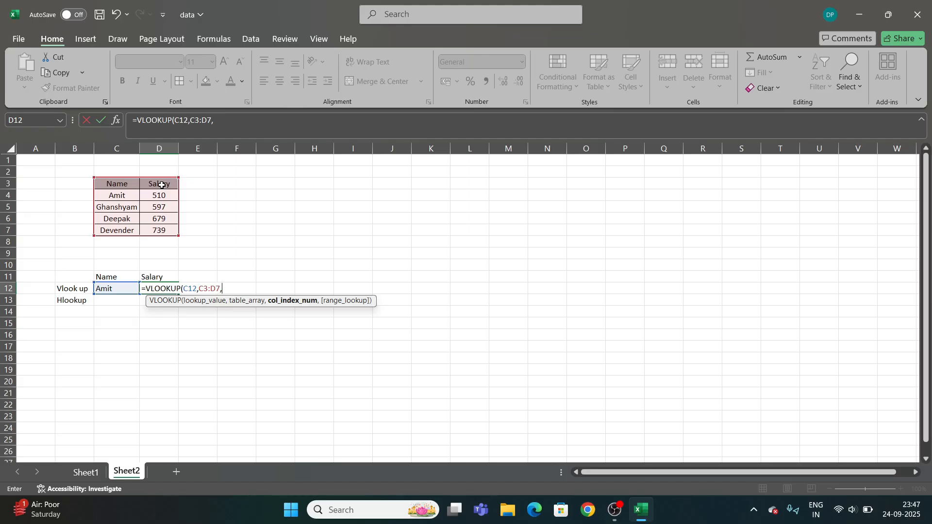
pyautogui.write('2,')
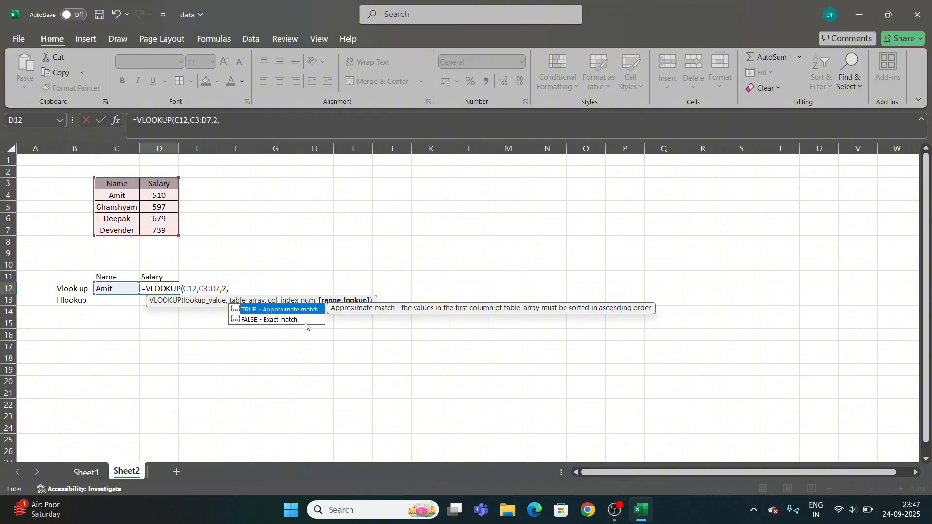
pyautogui.write('0')
pyautogui.press('BackSpace')
pyautogui.write('f')
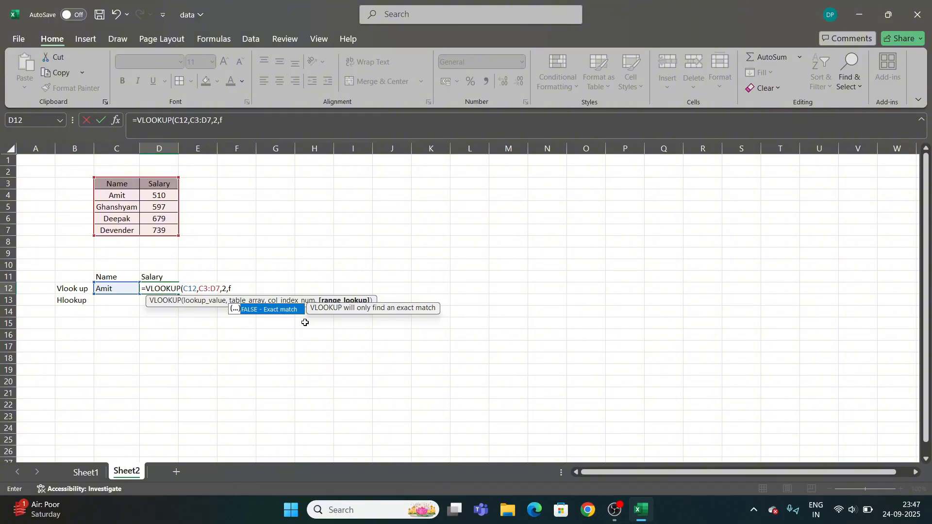
pyautogui.write('alse)')
pyautogui.press('Return')
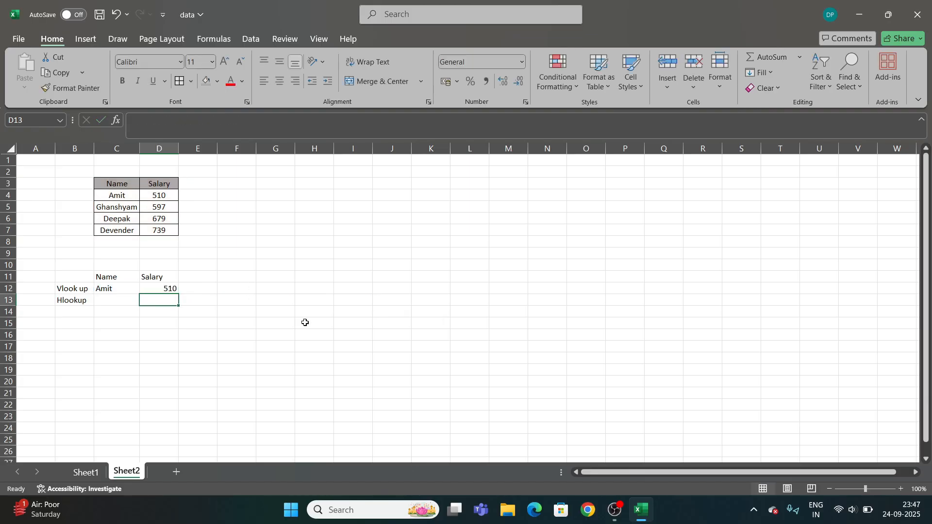
# Step: Replace the FALSE argument with 0 in the VLOOKUP formula in D12
pyautogui.click(166, 289)
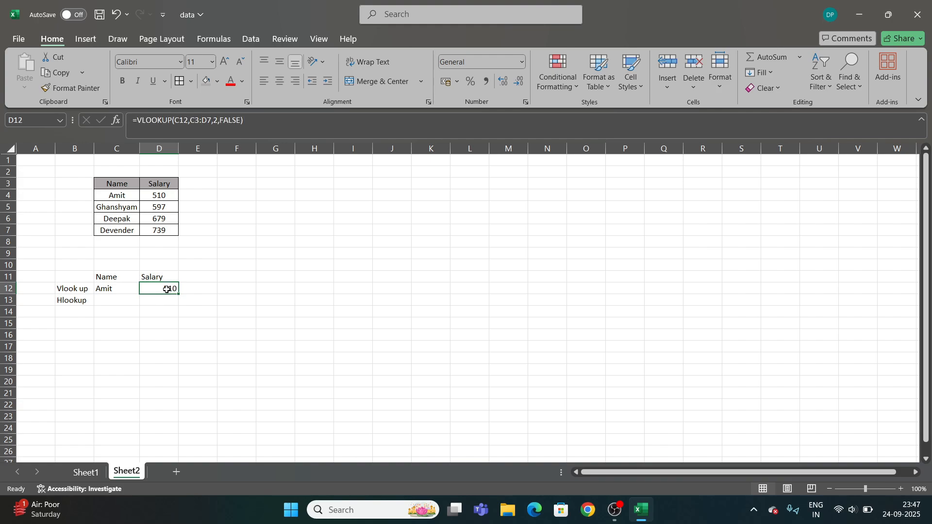
pyautogui.doubleClick(166, 289)
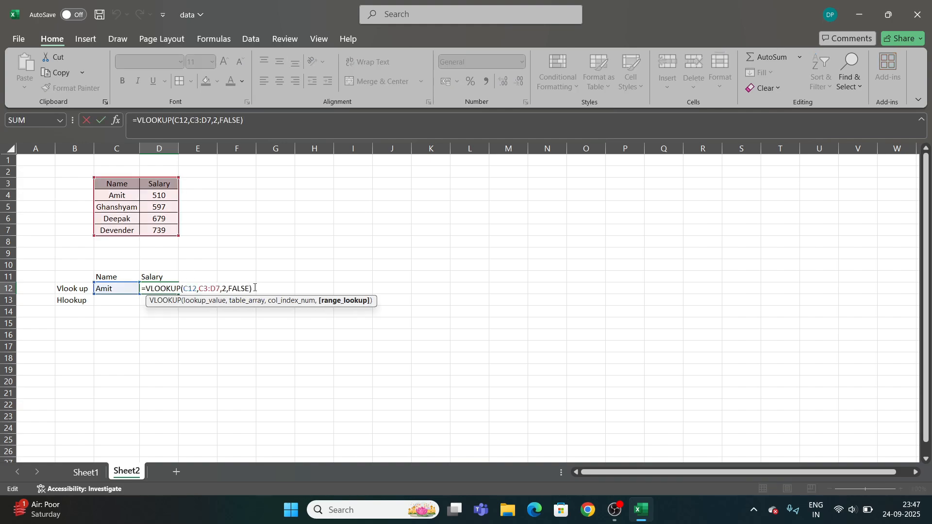
pyautogui.press('BackSpace')
pyautogui.press('BackSpace')
pyautogui.press('BackSpace')
pyautogui.press('BackSpace')
pyautogui.press('BackSpace')
pyautogui.press('BackSpace')
pyautogui.press('Return')
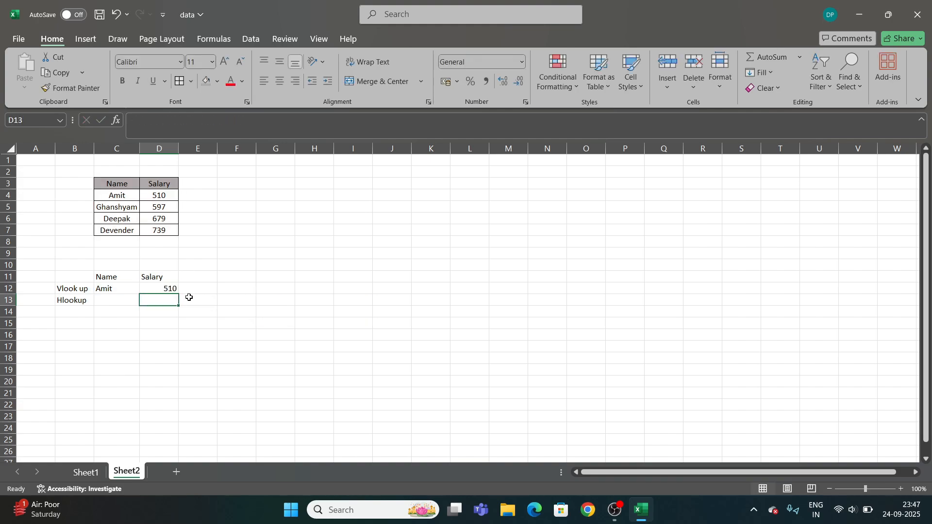
pyautogui.click(173, 289)
pyautogui.doubleClick(175, 289)
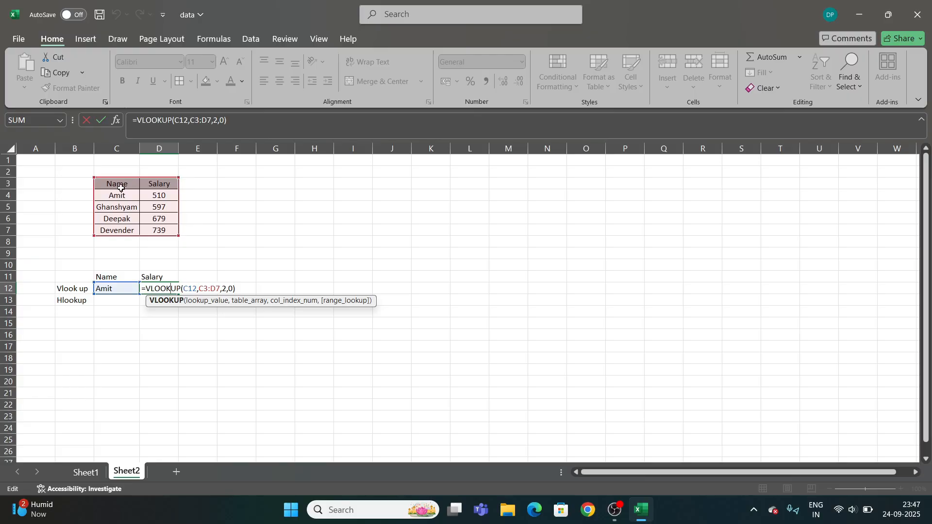
pyautogui.press('Return')
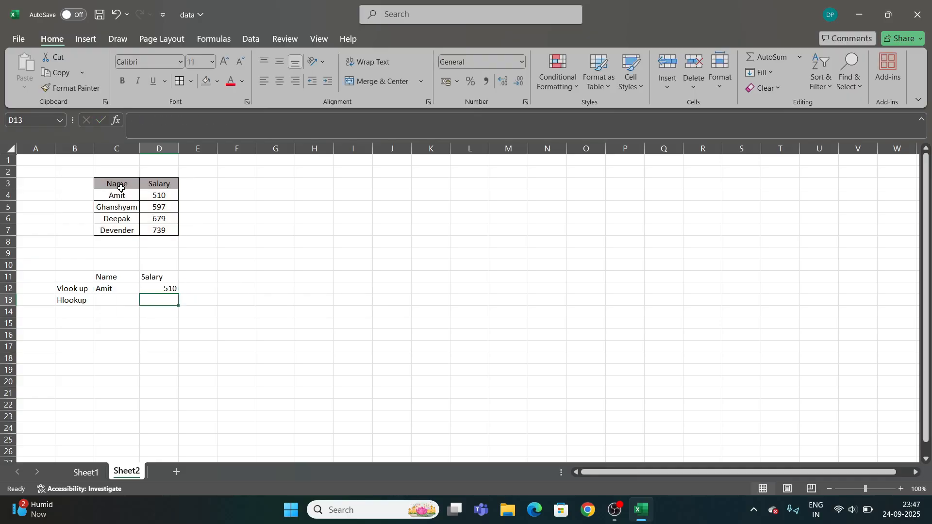
# Step: Copy the Salary column D3:D7 and paste it into B3:B7, before the Name column
pyautogui.moveTo(156, 183); pyautogui.dragTo(162, 229)
pyautogui.hotkey('ctrl', 'c')
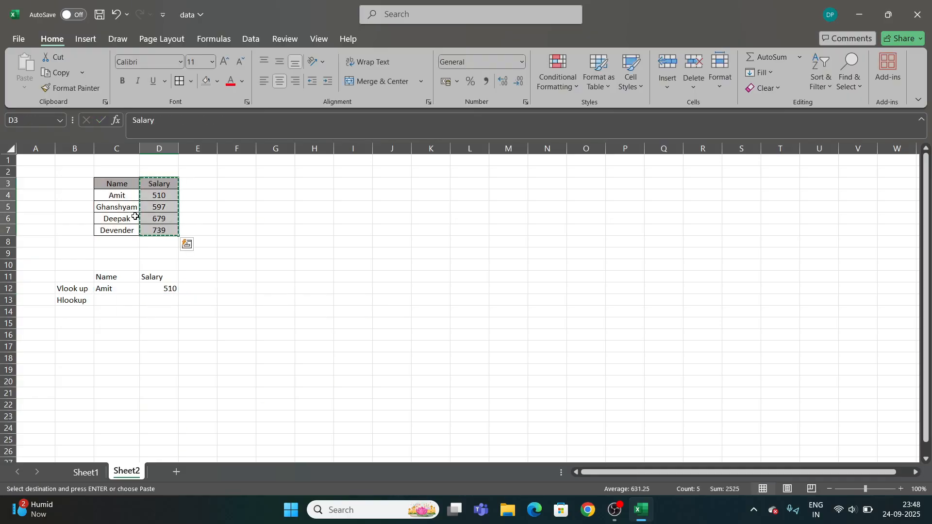
pyautogui.press('Left')
pyautogui.press('Left')
pyautogui.hotkey('ctrl', 'v')
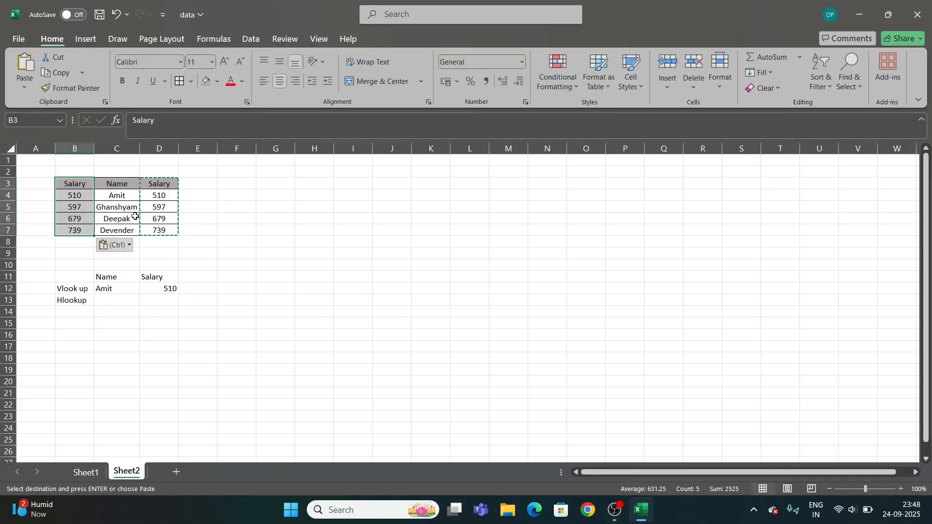
# Step: Enter the formula =VLOOKUP(C12,B3:C7,1,0) in E12 to try looking up the salary from the column before Name
pyautogui.press('Escape')
pyautogui.click(176, 251)
pyautogui.click(207, 287)
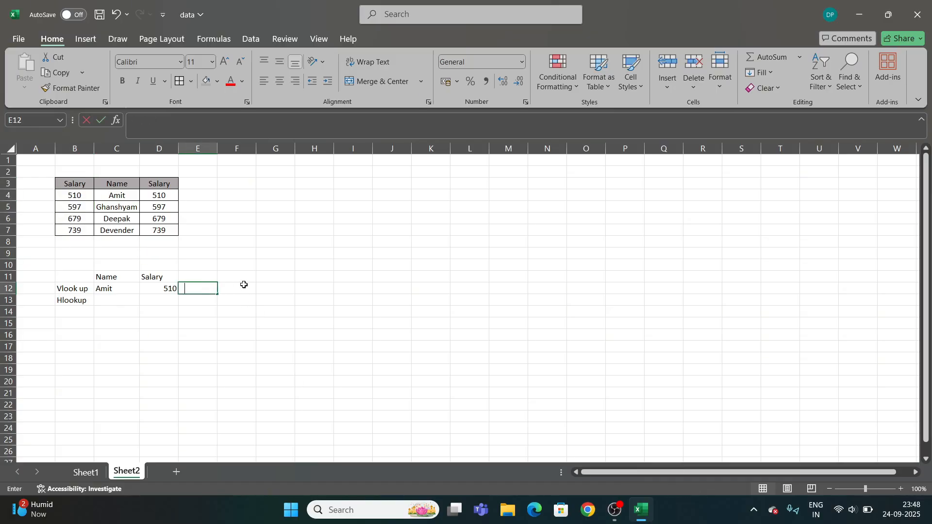
pyautogui.write('=vl')
pyautogui.press('Tab')
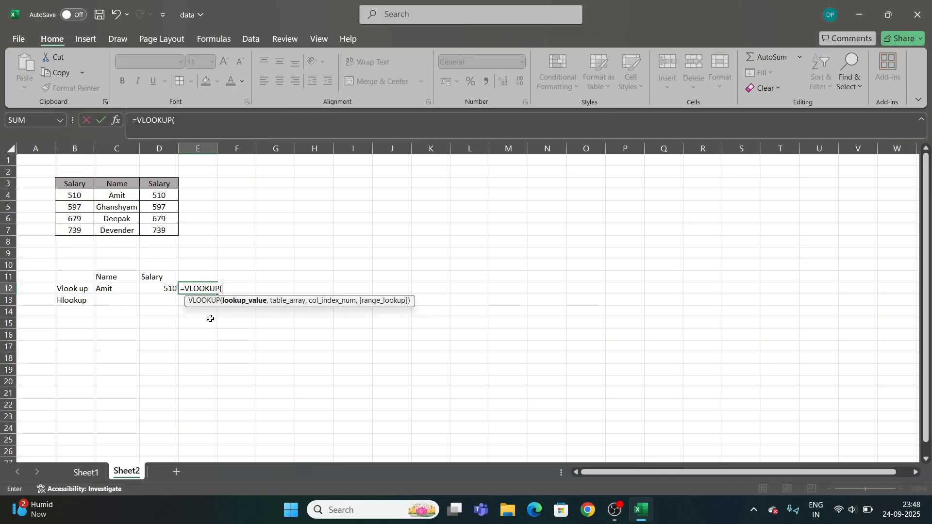
pyautogui.click(125, 288)
pyautogui.write(',')
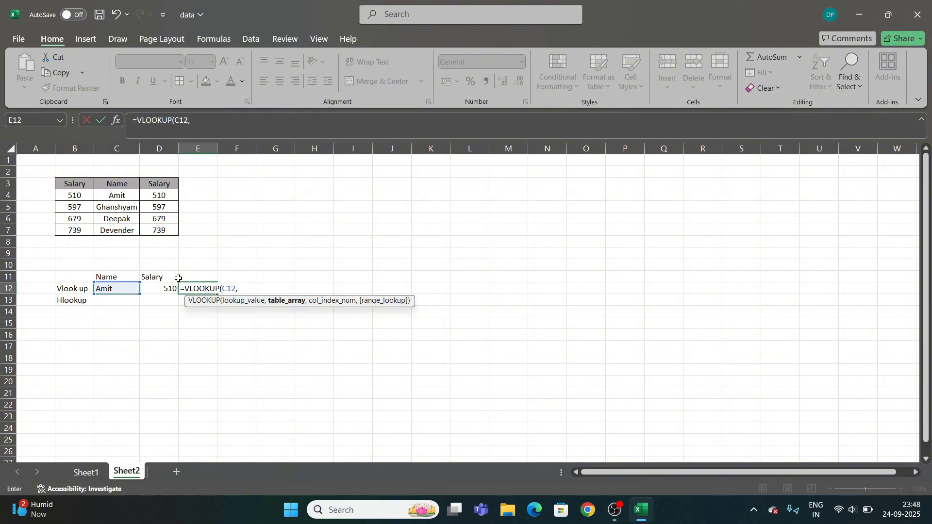
pyautogui.moveTo(90, 186); pyautogui.dragTo(138, 231)
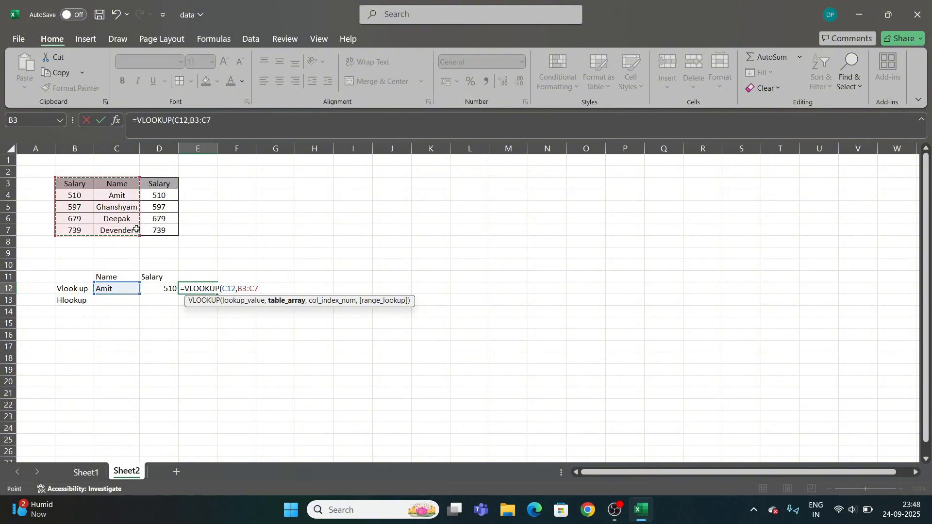
pyautogui.write(',')
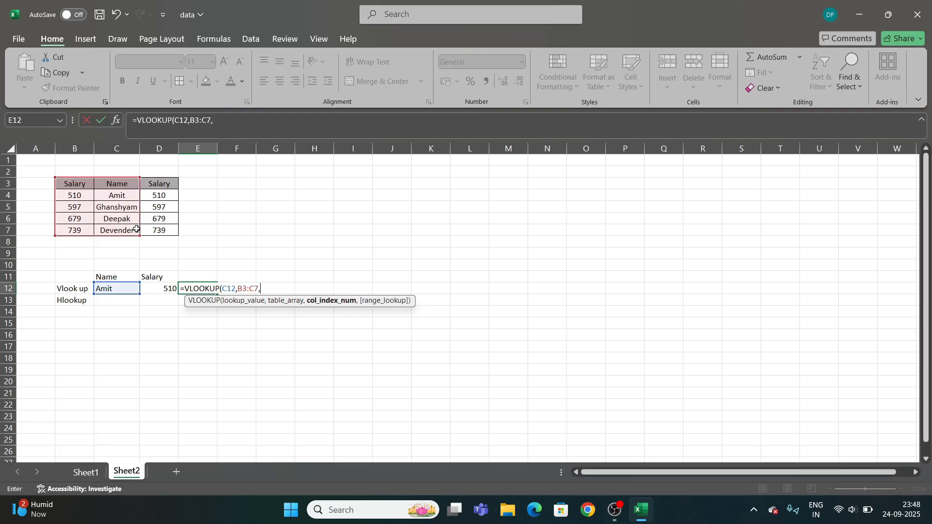
pyautogui.write('1,')
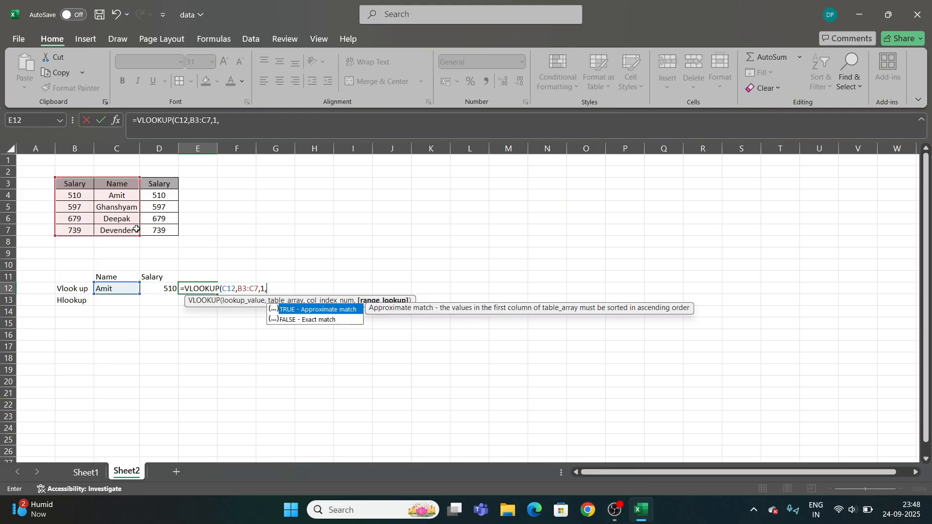
pyautogui.write('0)')
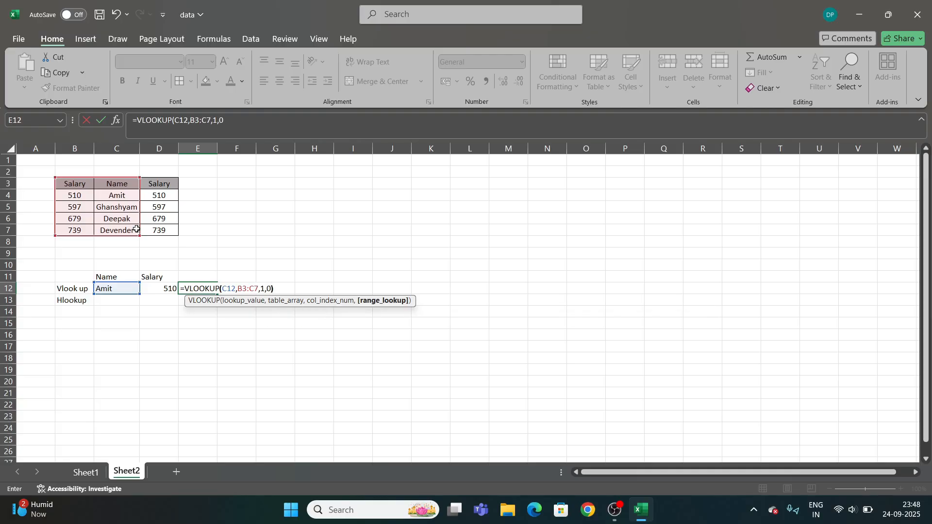
pyautogui.press('Return')
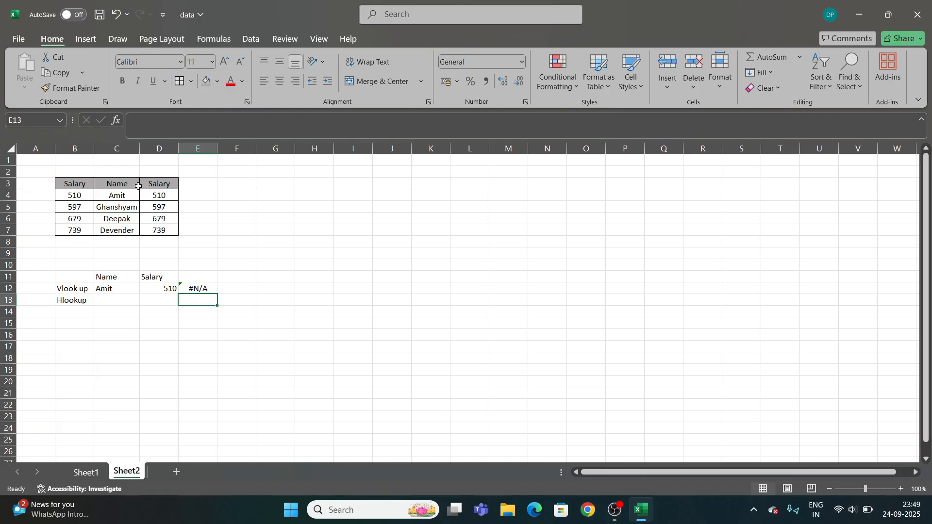
# Step: Move the second Salary column from D3:D7 to E3:E7 and check the VLOOKUP formula in D12
pyautogui.moveTo(153, 183); pyautogui.dragTo(161, 231)
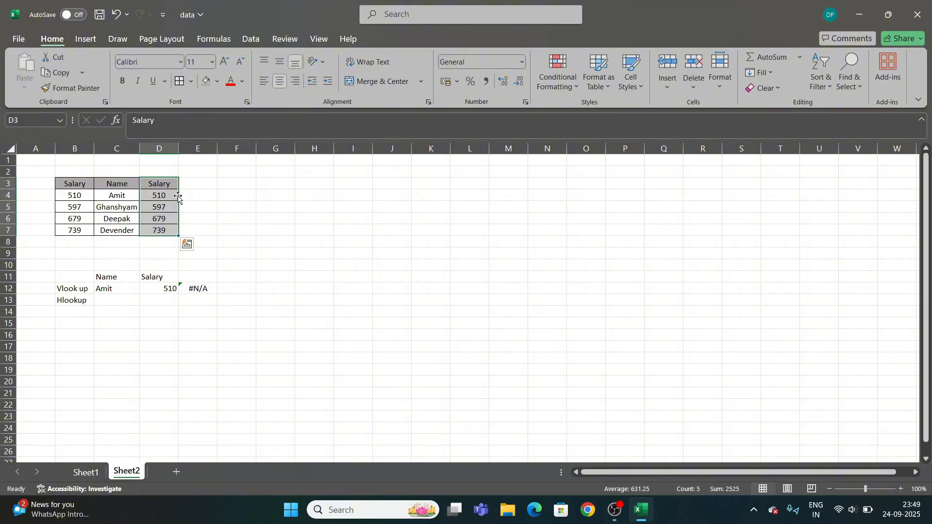
pyautogui.moveTo(179, 195); pyautogui.dragTo(217, 196)
pyautogui.click(157, 289)
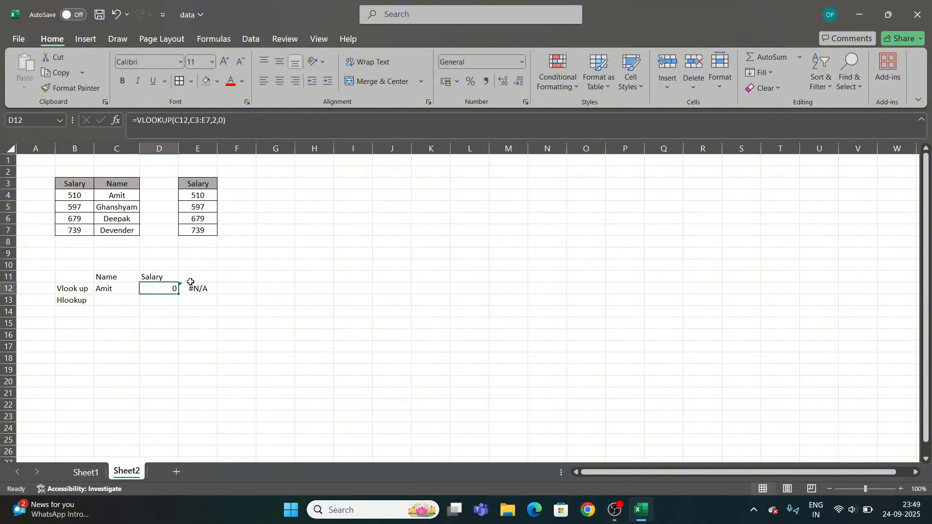
pyautogui.click(166, 229)
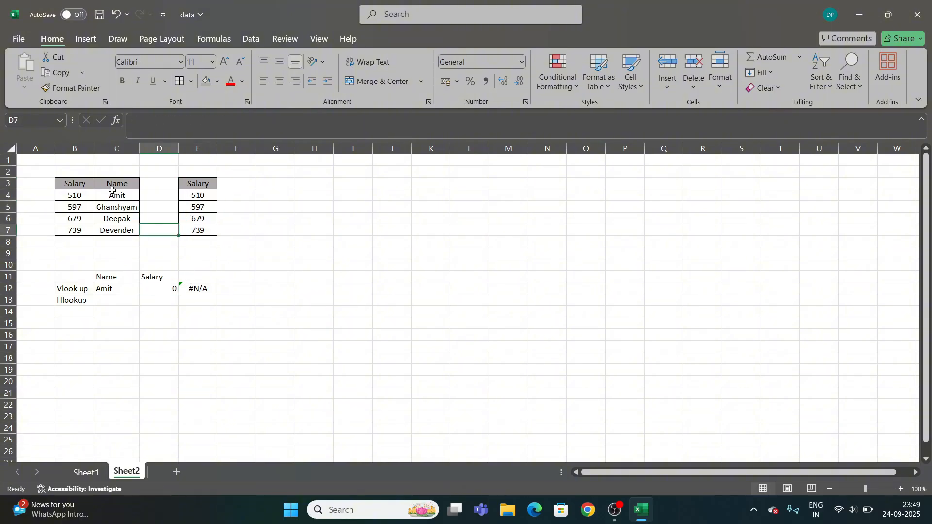
# Step: Fill the empty column D with the heading "YE" in D3 and the values 15, 478, 48 and 3369 in D4:D7
pyautogui.click(149, 182)
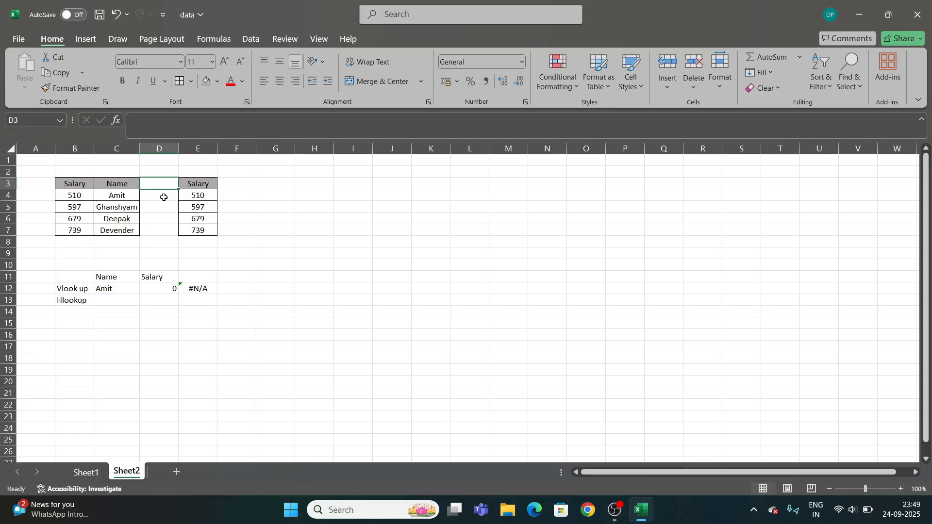
pyautogui.write('YE')
pyautogui.press('Return')
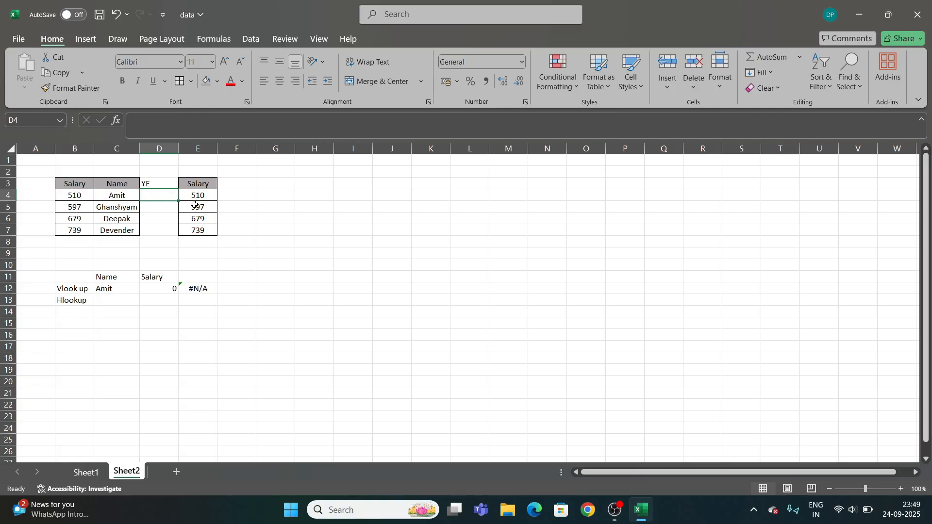
pyautogui.write('15')
pyautogui.press('Return')
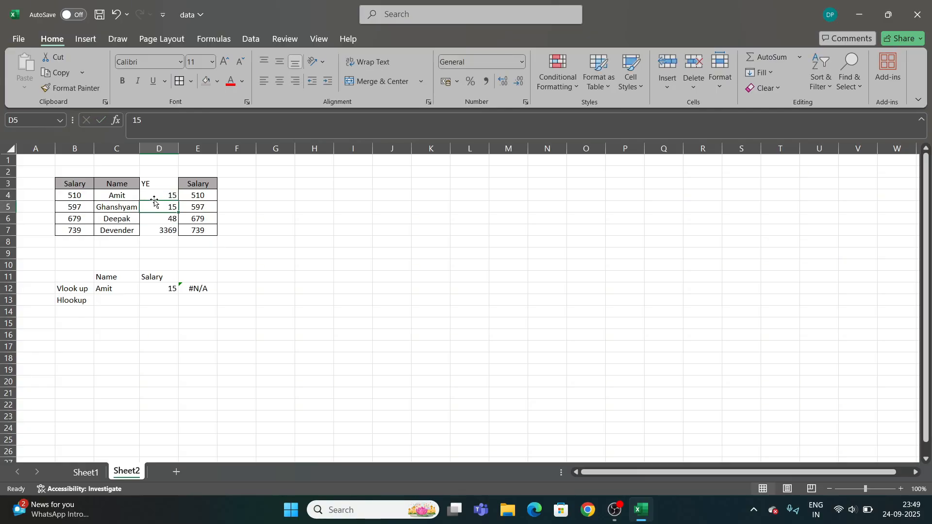
pyautogui.write('478')
pyautogui.press('Return')
pyautogui.click(275, 370)
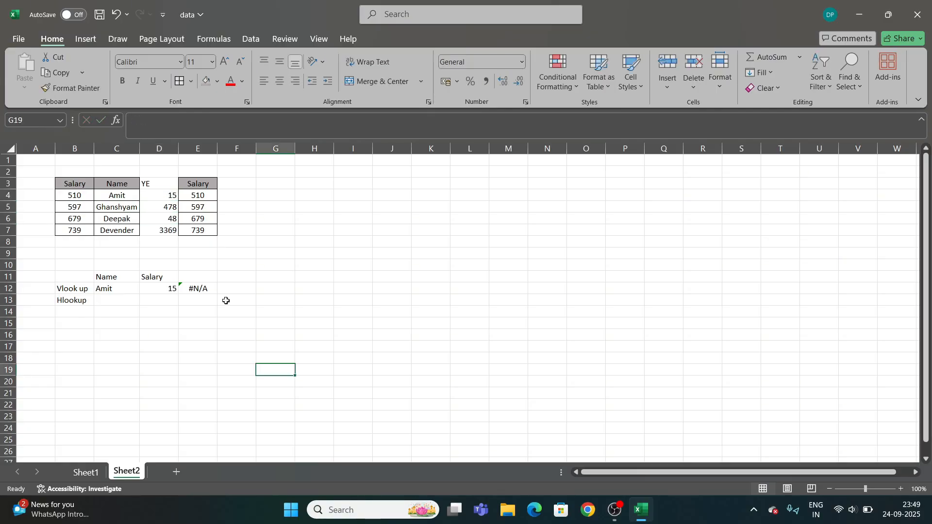
# Step: Enter the formula =VLOOKUP(C12,C3:E7,3,0) in F12 to return the salary from the table's third column
pyautogui.click(170, 288)
pyautogui.click(229, 278)
pyautogui.click(206, 290)
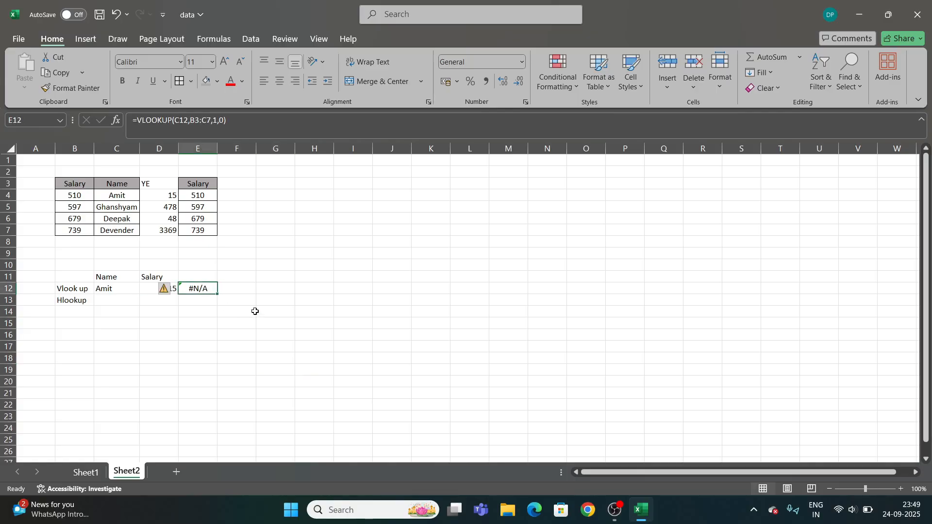
pyautogui.click(244, 289)
pyautogui.write('=vlo')
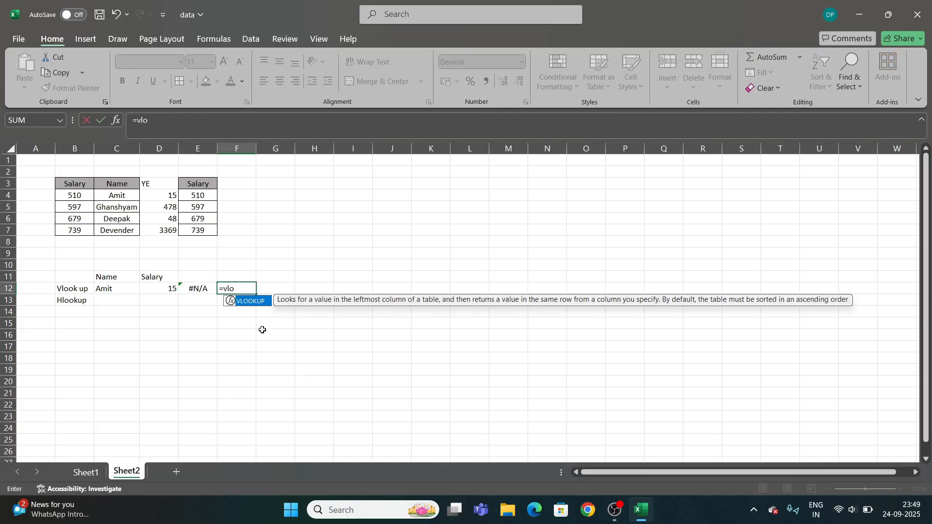
pyautogui.press('Tab')
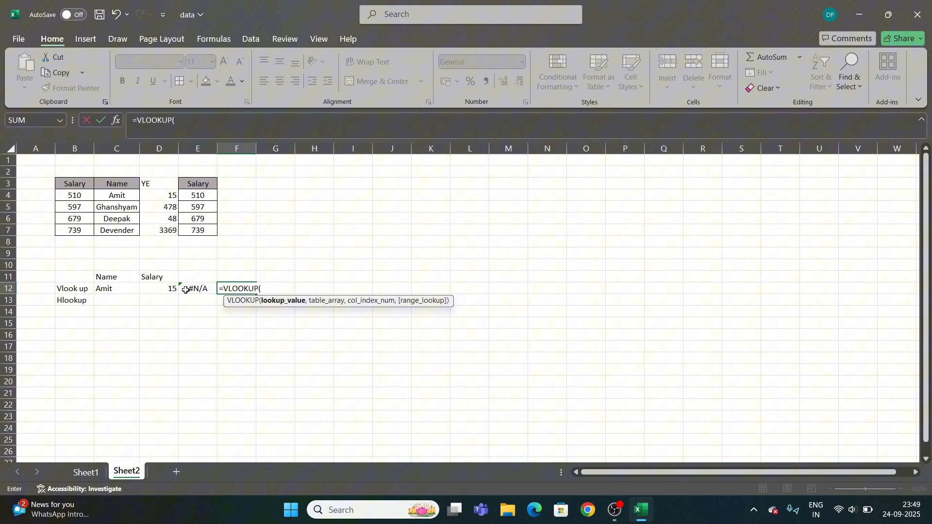
pyautogui.click(121, 290)
pyautogui.write(',')
pyautogui.moveTo(124, 183); pyautogui.dragTo(190, 228)
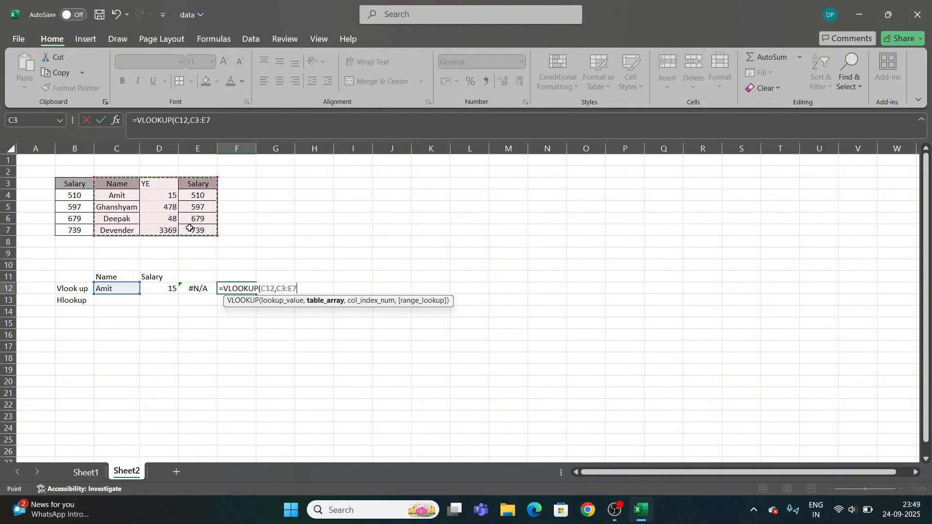
pyautogui.write(',')
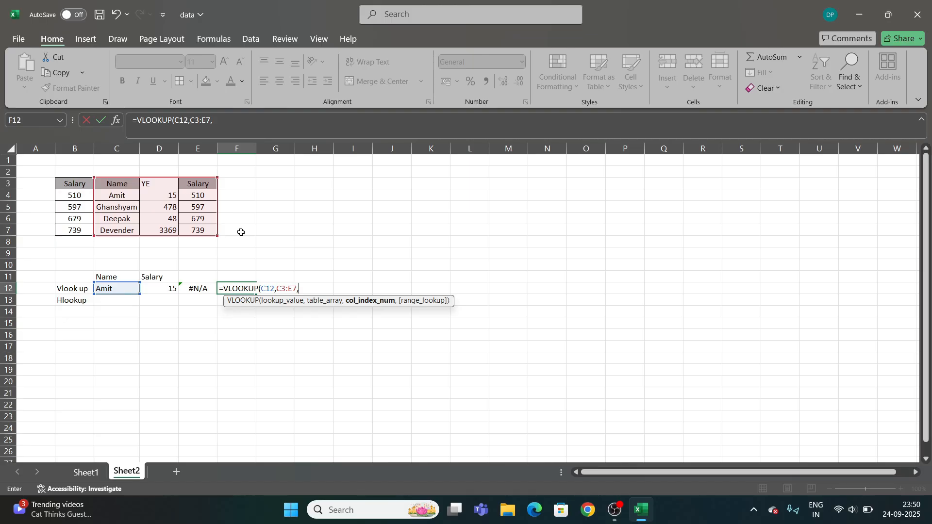
pyautogui.write('3,0')
pyautogui.press('Return')
pyautogui.click(275, 292)
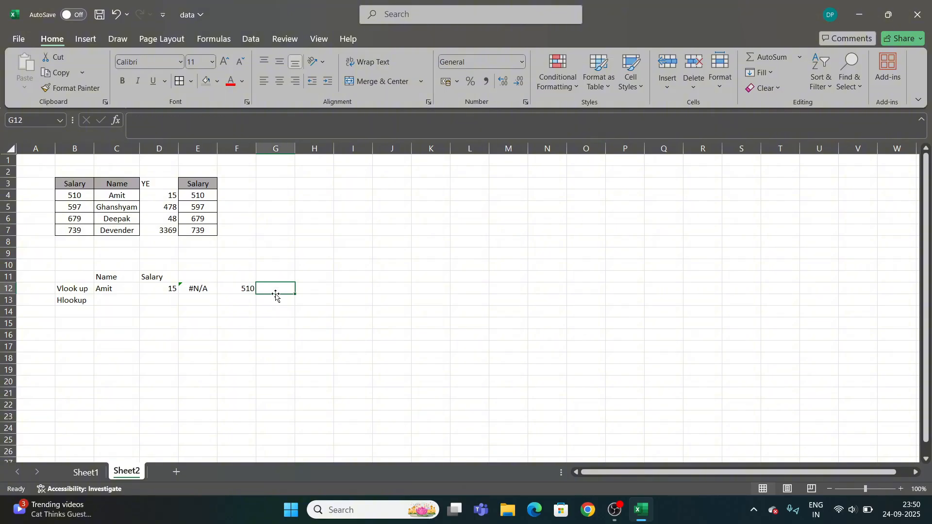
# Step: Examine the table range starting at the Name column, the lookup name in C12 and the formula in D12
pyautogui.moveTo(114, 183); pyautogui.dragTo(342, 230)
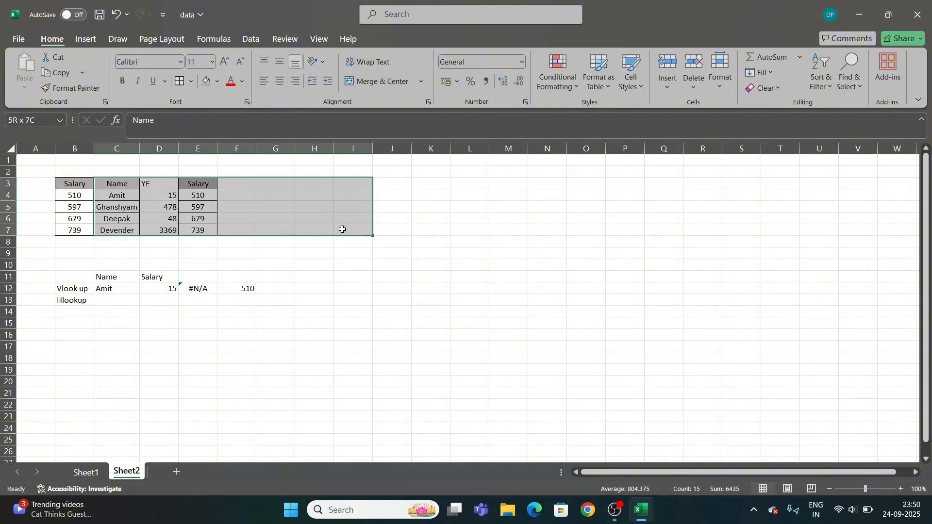
pyautogui.moveTo(233, 183); pyautogui.dragTo(355, 185)
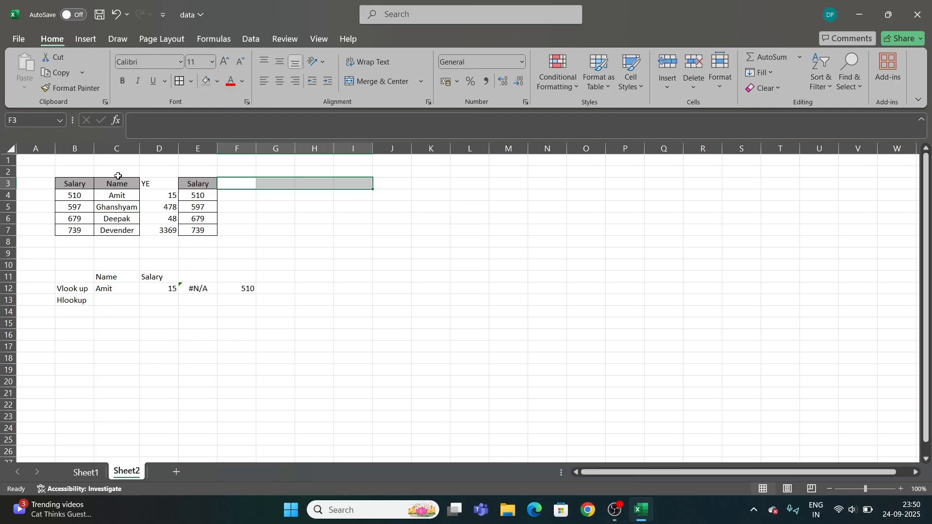
pyautogui.moveTo(119, 184); pyautogui.dragTo(298, 228)
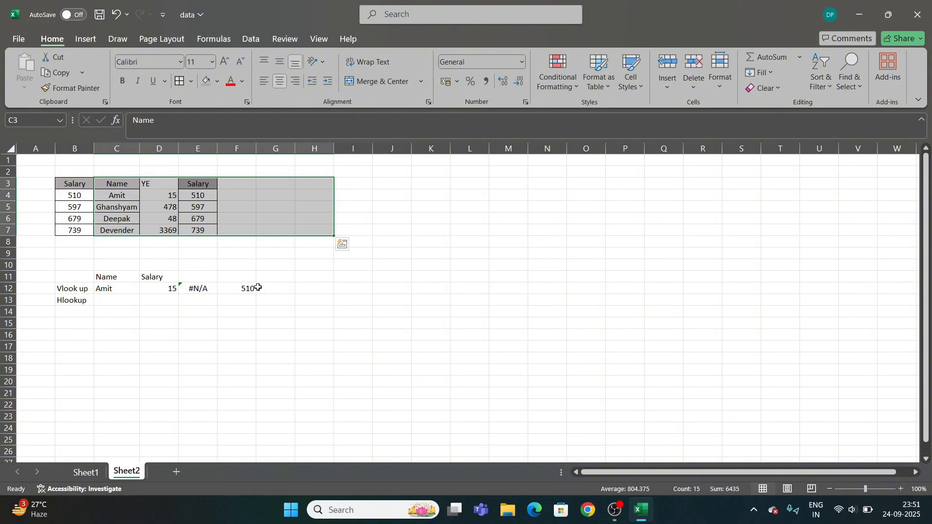
pyautogui.click(126, 294)
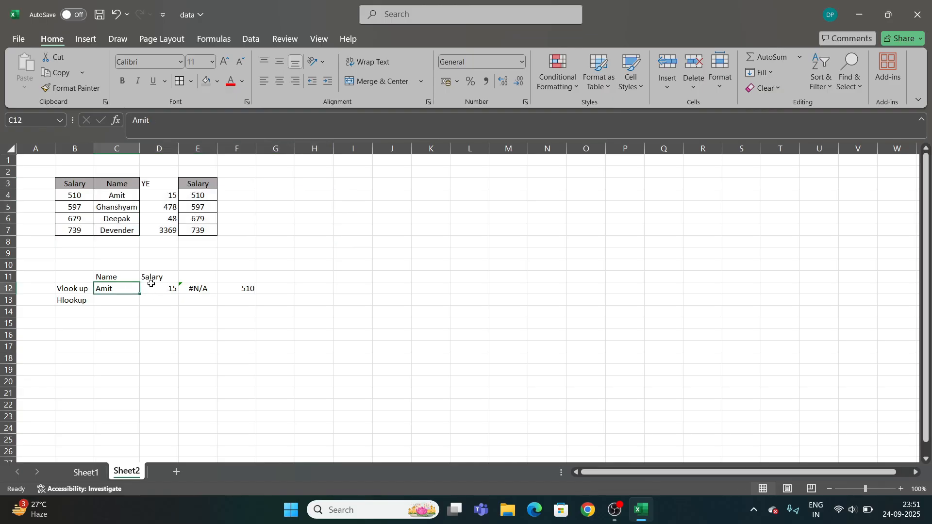
pyautogui.click(167, 286)
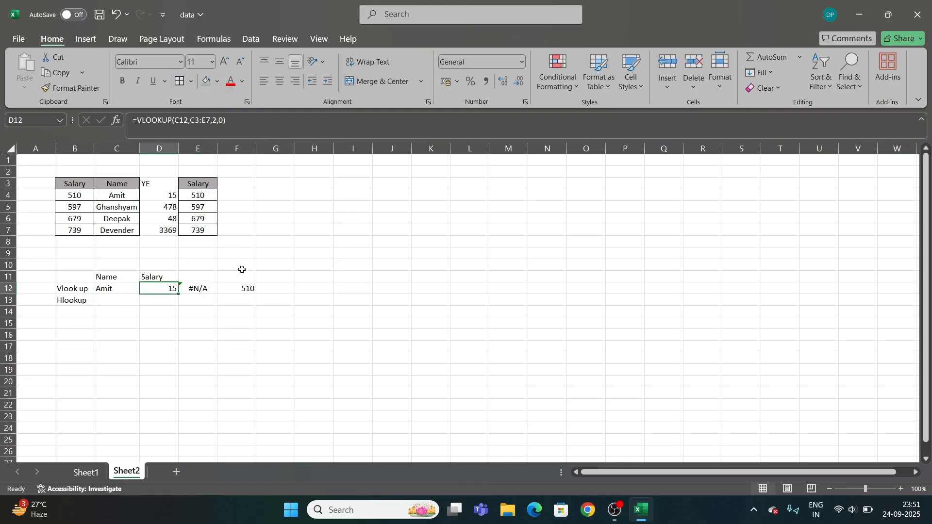
pyautogui.moveTo(113, 186); pyautogui.dragTo(209, 229)
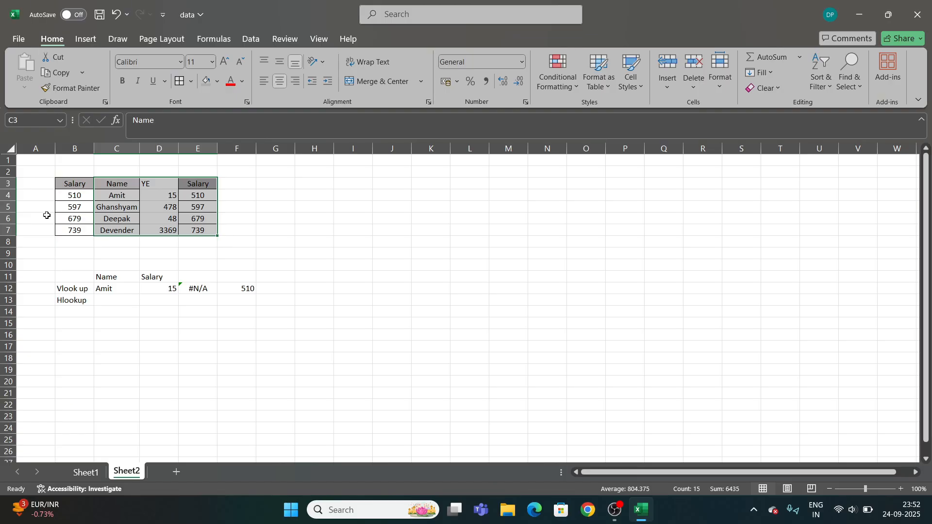
pyautogui.click(172, 289)
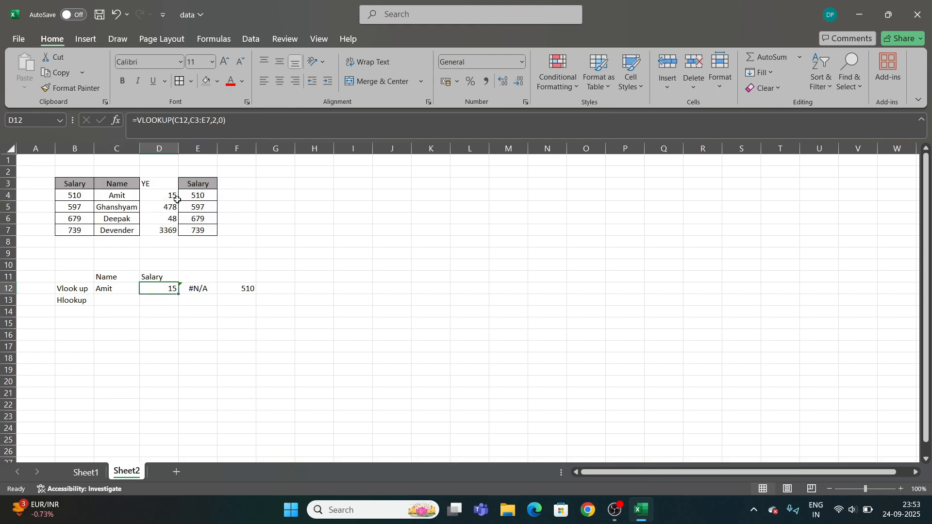
# Step: Move the "Salary" heading from D11 to F11 and enter the heading "ye" in D11
pyautogui.click(163, 275)
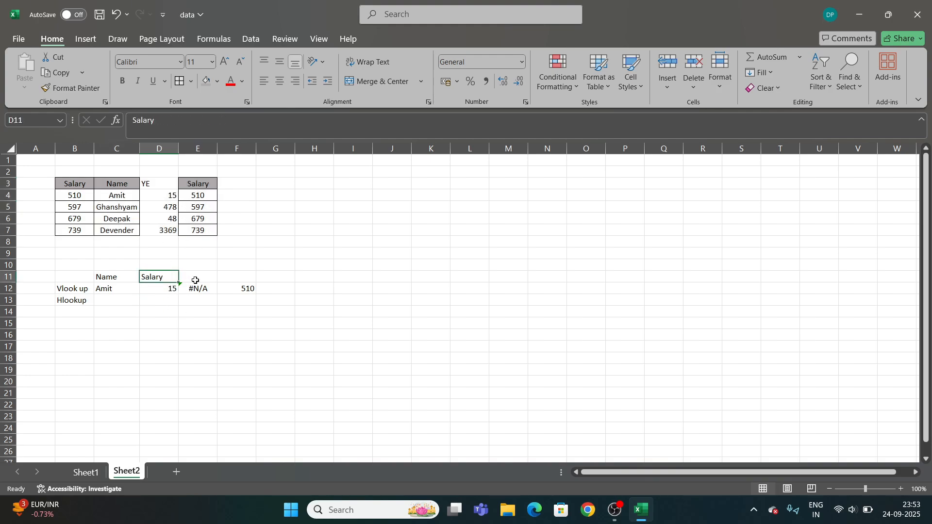
pyautogui.moveTo(180, 274); pyautogui.dragTo(247, 278)
pyautogui.write('ye')
pyautogui.press('Return')
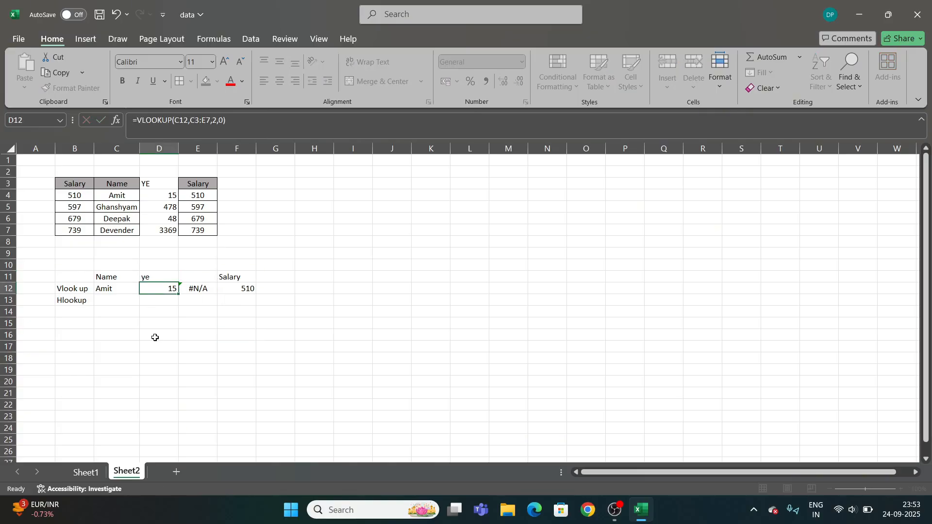
# Step: Review the VLOOKUP formulas in F12 and E12 and the lookup name in C12
pyautogui.click(243, 289)
pyautogui.press('Left')
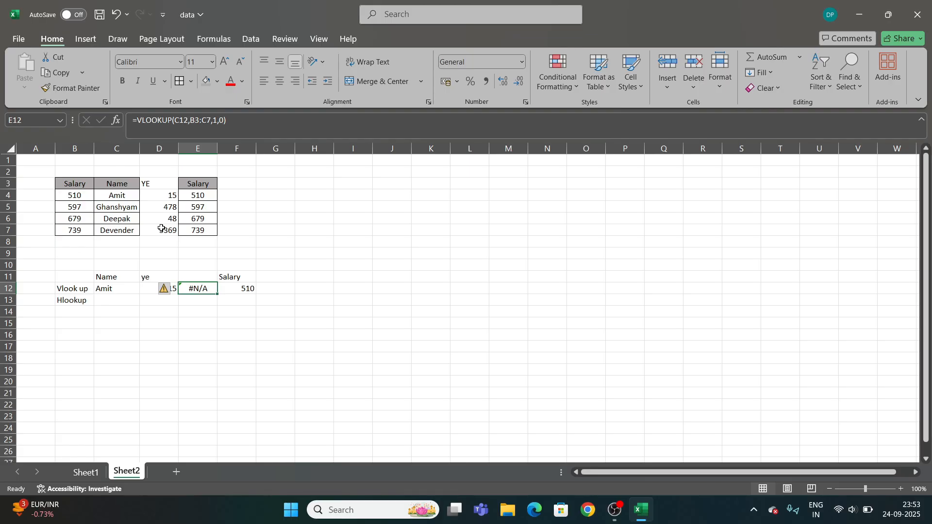
pyautogui.click(169, 334)
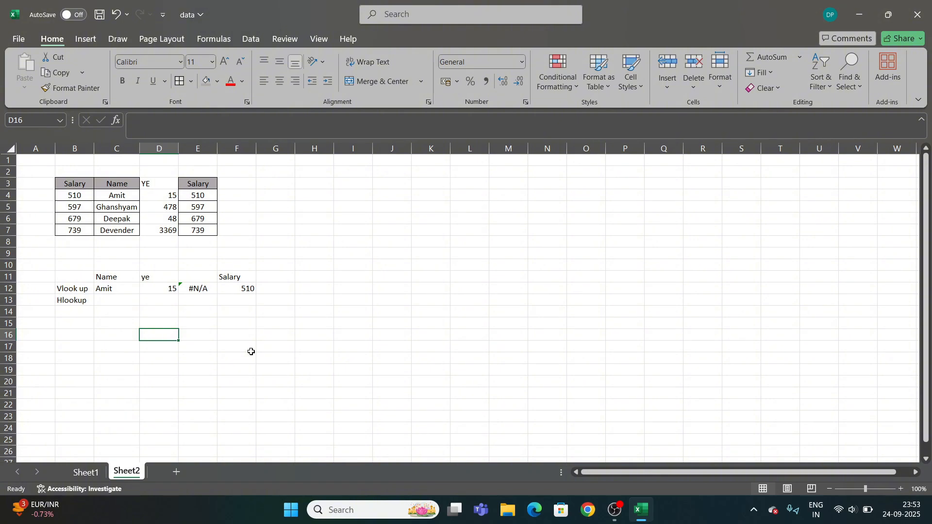
pyautogui.click(116, 290)
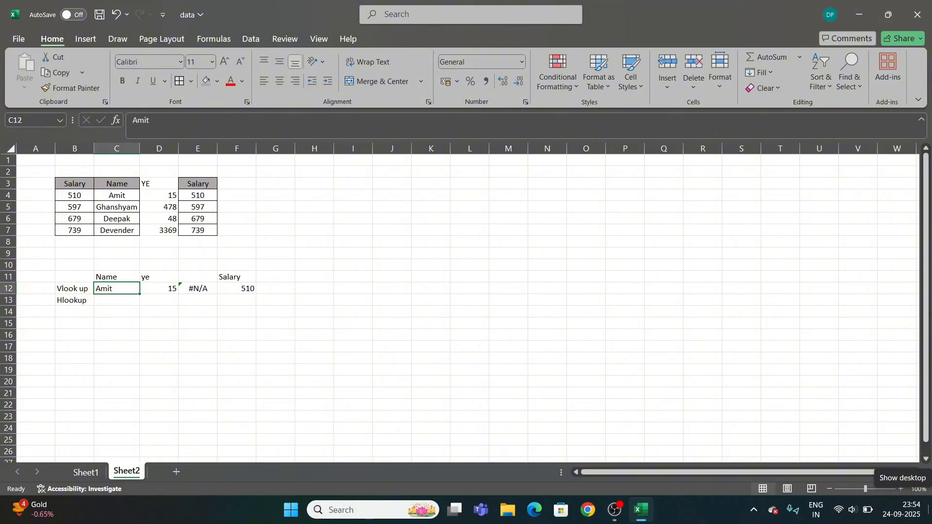
pyautogui.click(237, 346)
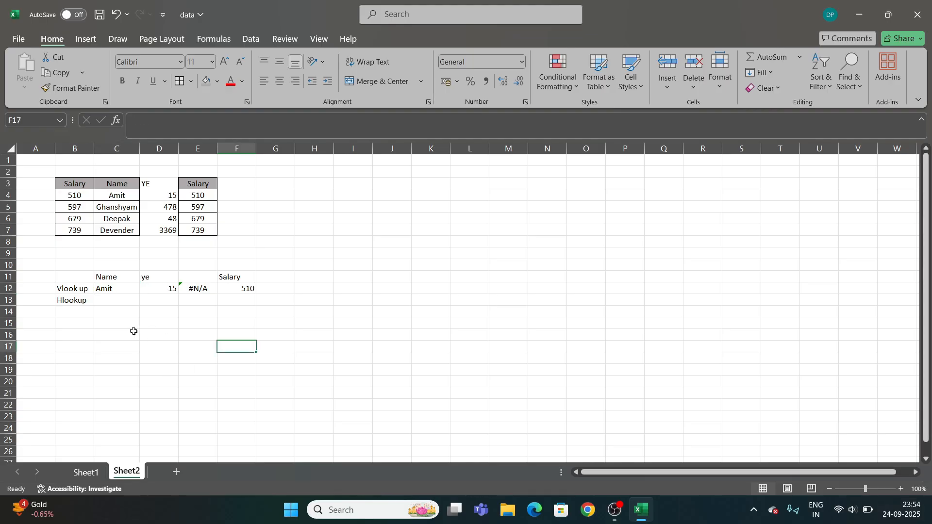
pyautogui.click(121, 290)
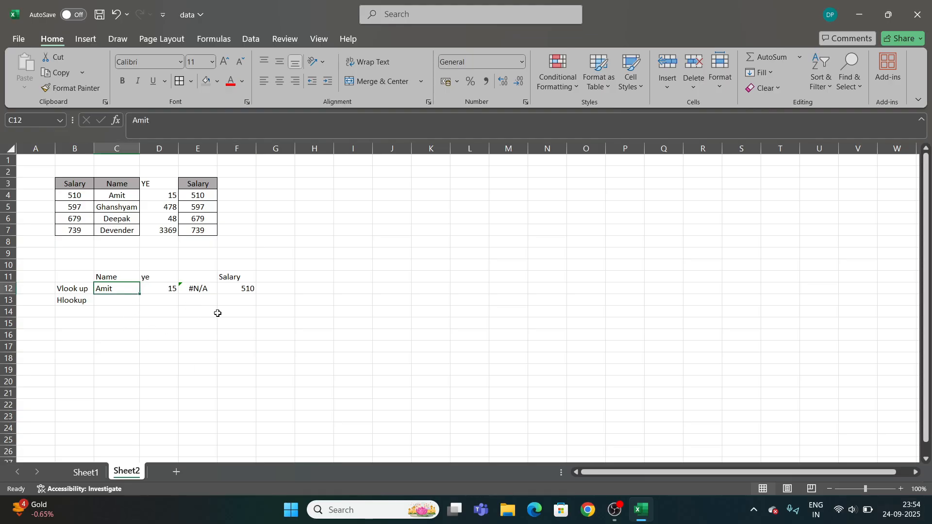
# Step: Add list data validation with an in-cell dropdown to C12, using =$C$4:$C$7 as the source
pyautogui.click(251, 38)
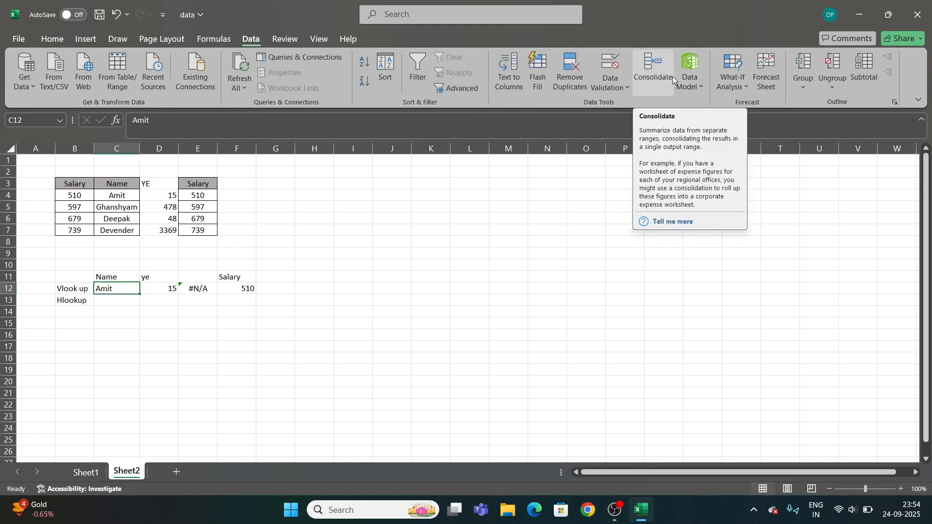
pyautogui.click(623, 87)
pyautogui.click(648, 106)
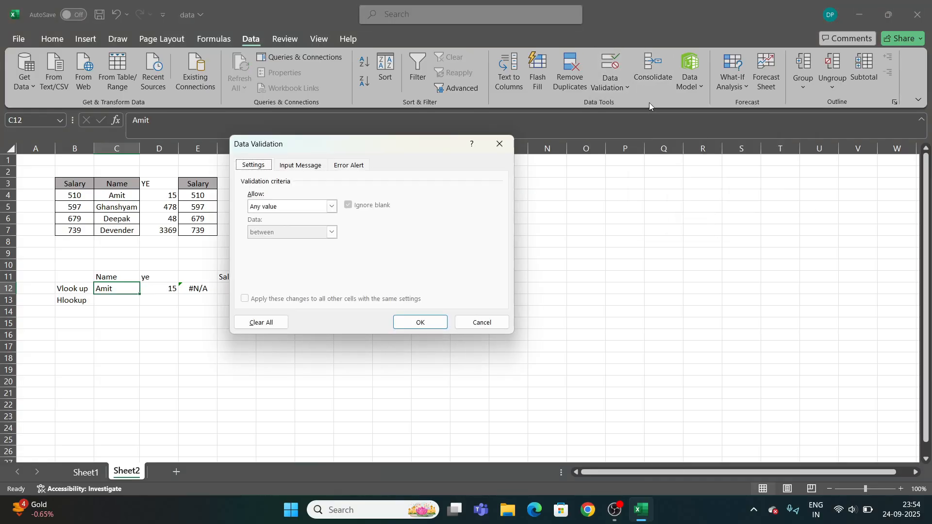
pyautogui.click(383, 190)
pyautogui.click(357, 226)
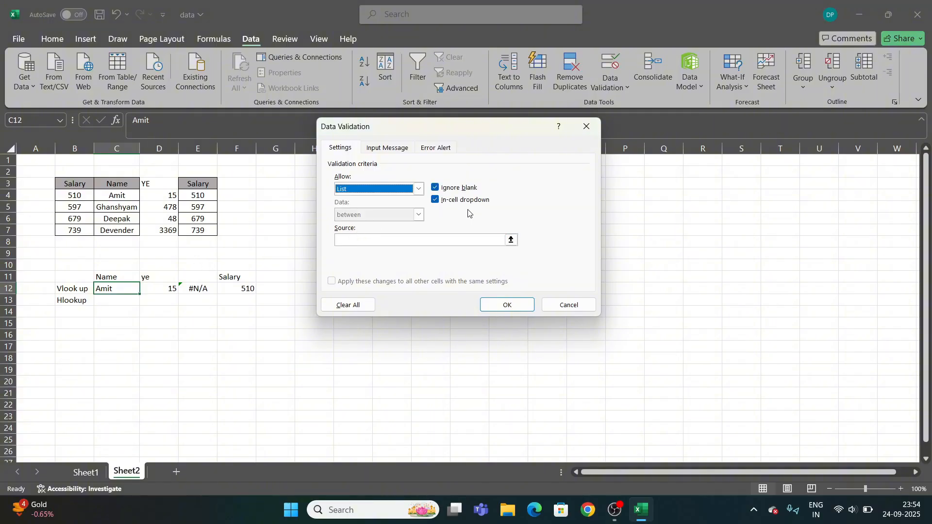
pyautogui.click(429, 240)
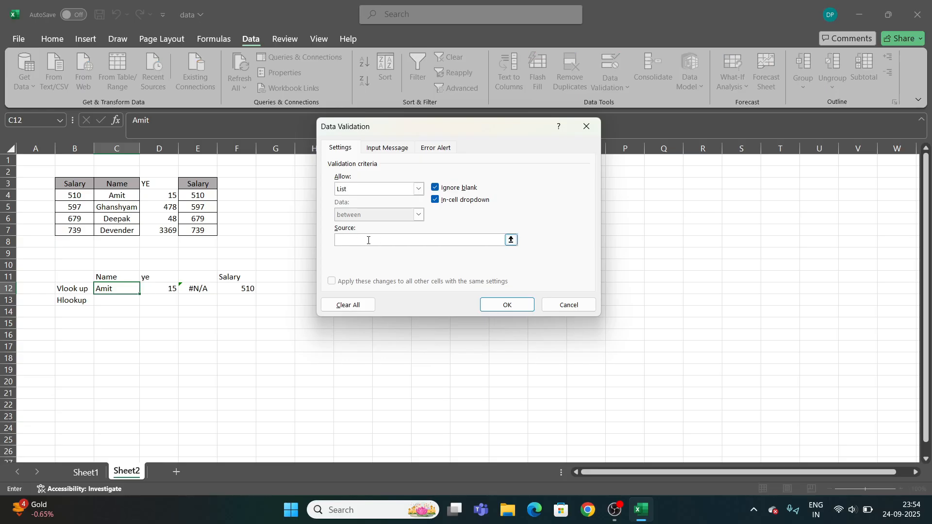
pyautogui.moveTo(125, 198); pyautogui.dragTo(127, 230)
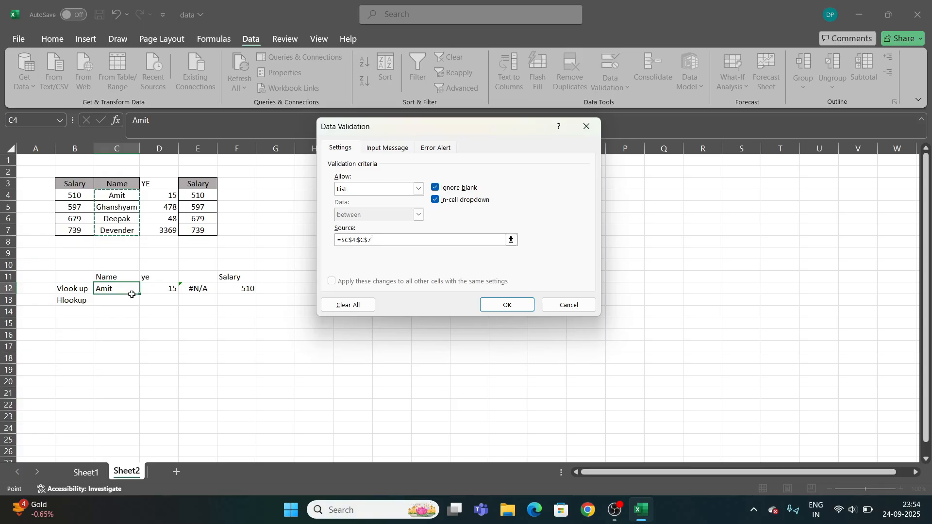
pyautogui.click(504, 305)
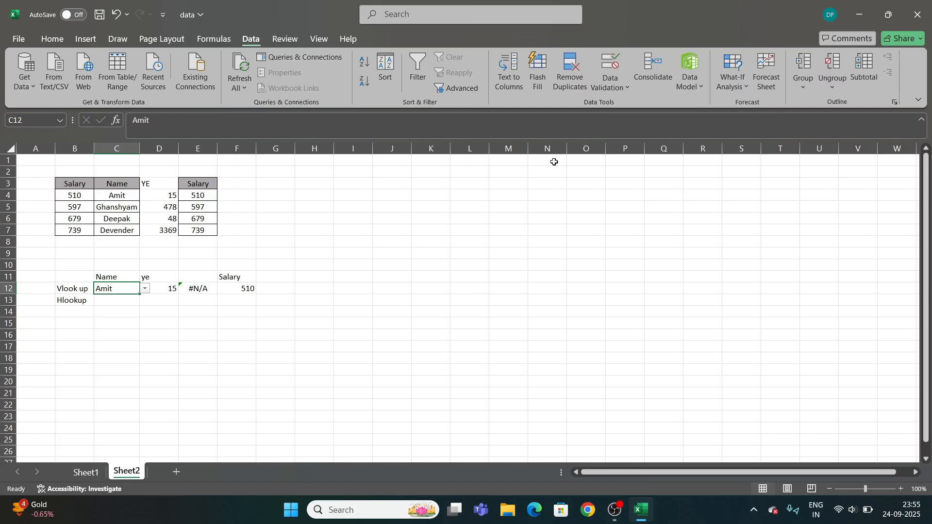
# Step: Test the lookup formulas in D12 and F12 by picking different names from C12's dropdown, ending on the table's third name
pyautogui.click(168, 289)
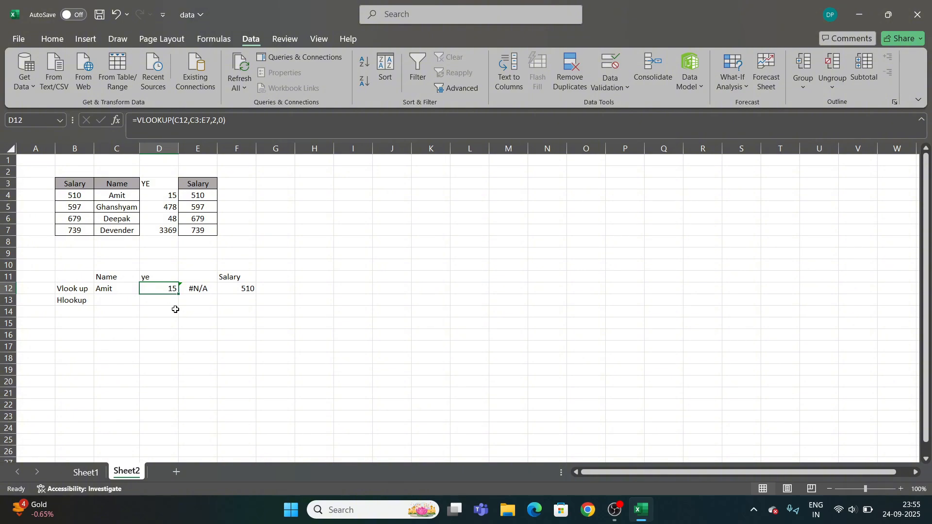
pyautogui.click(234, 293)
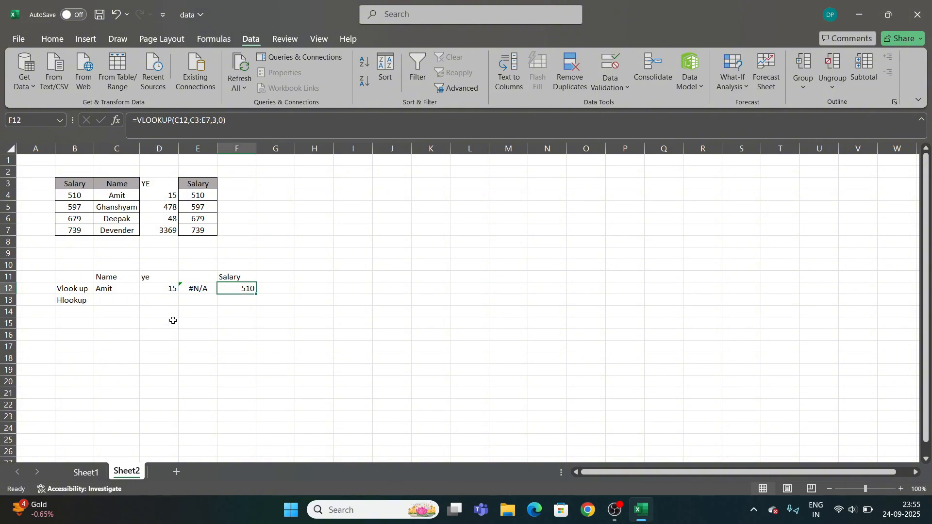
pyautogui.click(129, 290)
pyautogui.click(145, 288)
pyautogui.click(131, 308)
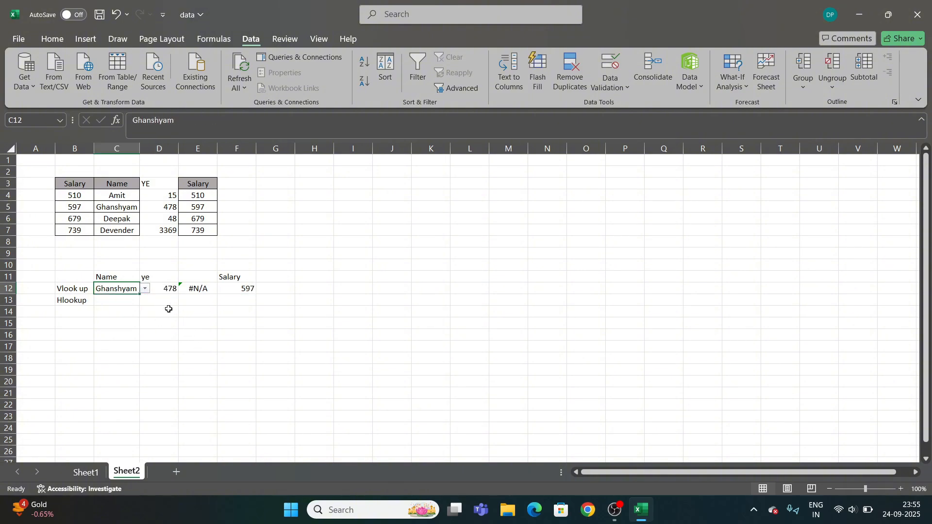
pyautogui.click(145, 288)
pyautogui.click(124, 314)
pyautogui.click(145, 288)
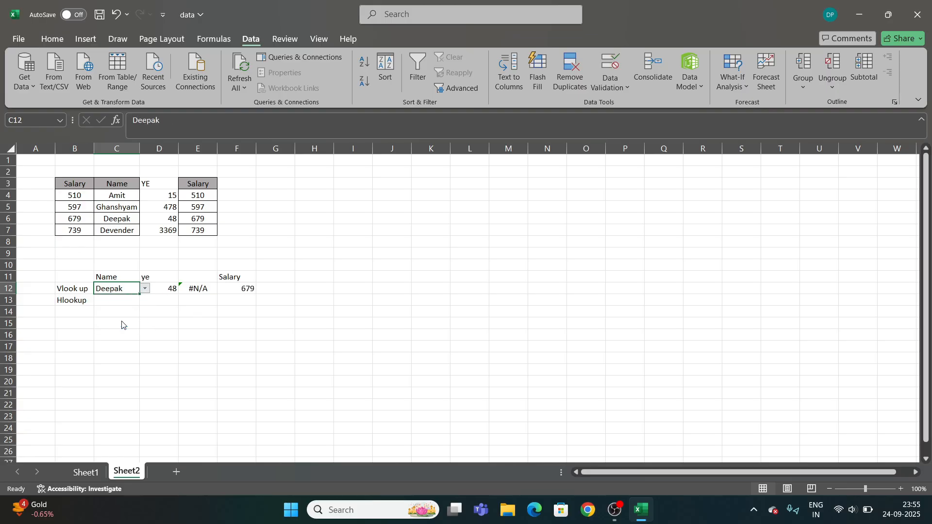
pyautogui.click(123, 323)
pyautogui.click(145, 288)
pyautogui.click(129, 300)
pyautogui.click(145, 288)
pyautogui.click(131, 314)
pyautogui.click(198, 312)
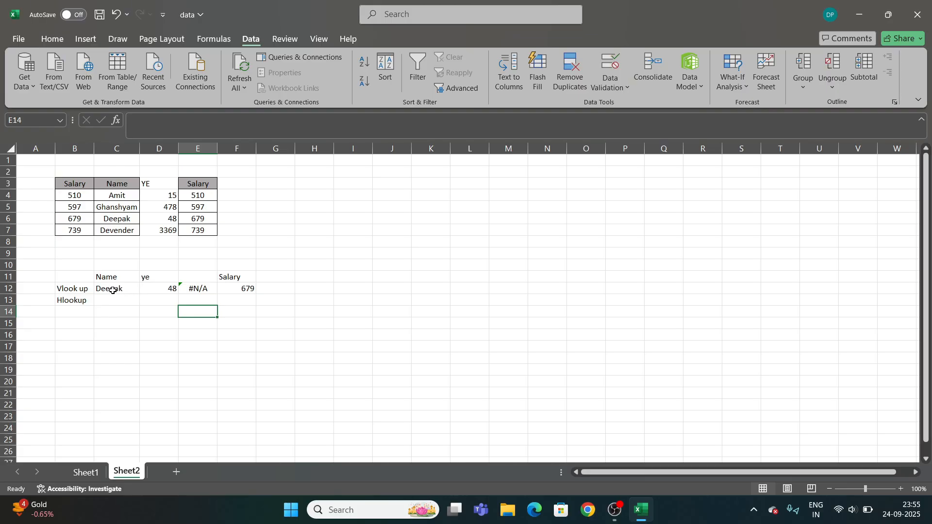
# Step: Copy the Name column C3:C7 and paste it transposed as a horizontal row starting at J3
pyautogui.moveTo(114, 183); pyautogui.dragTo(118, 245)
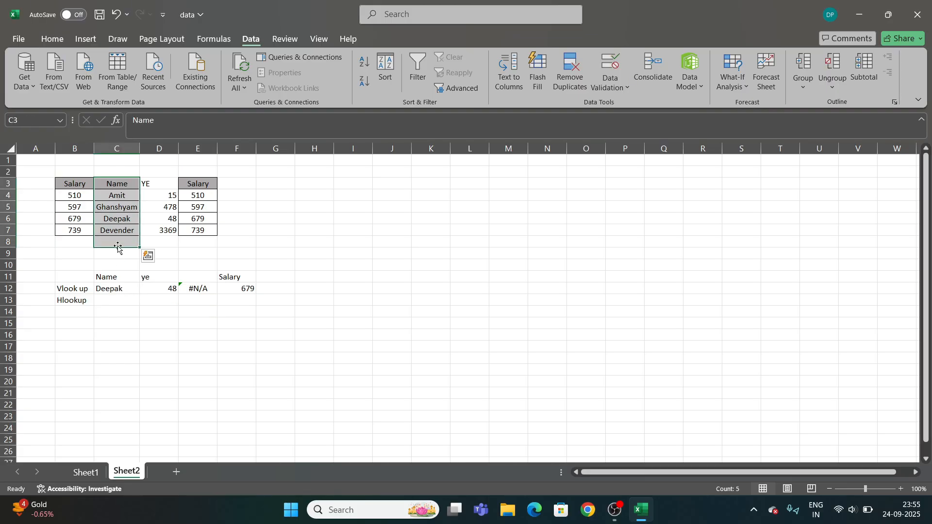
pyautogui.click(202, 323)
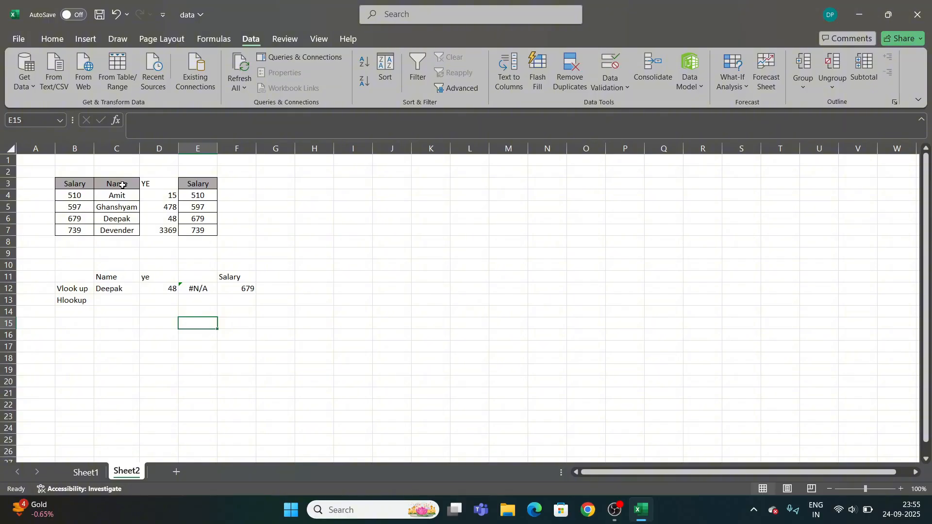
pyautogui.moveTo(116, 183); pyautogui.dragTo(116, 230)
pyautogui.hotkey('ctrl', 'c')
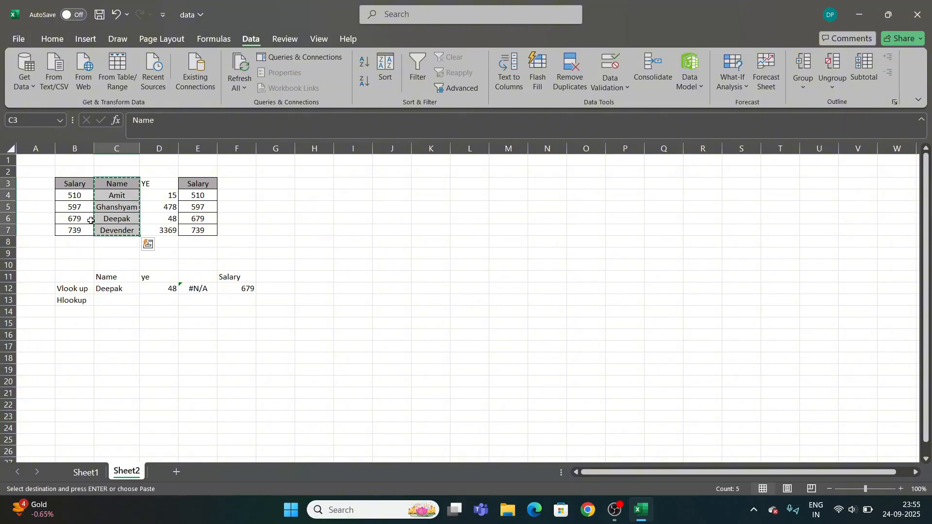
pyautogui.click(392, 184)
pyautogui.press('alt')
pyautogui.press('h')
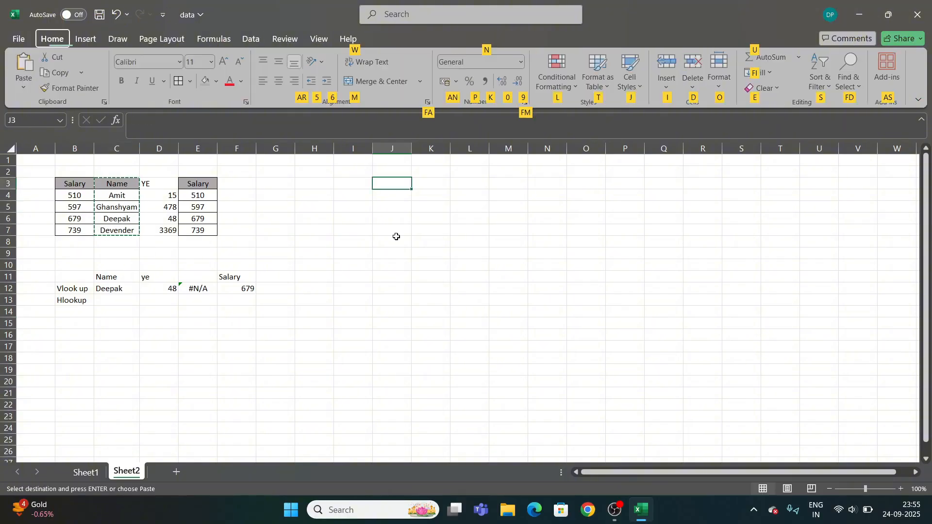
pyautogui.press('v')
pyautogui.press('t')
# Step: AutoFit the widths of columns J to N to the transposed names
pyautogui.press('alt')
pyautogui.press('o')
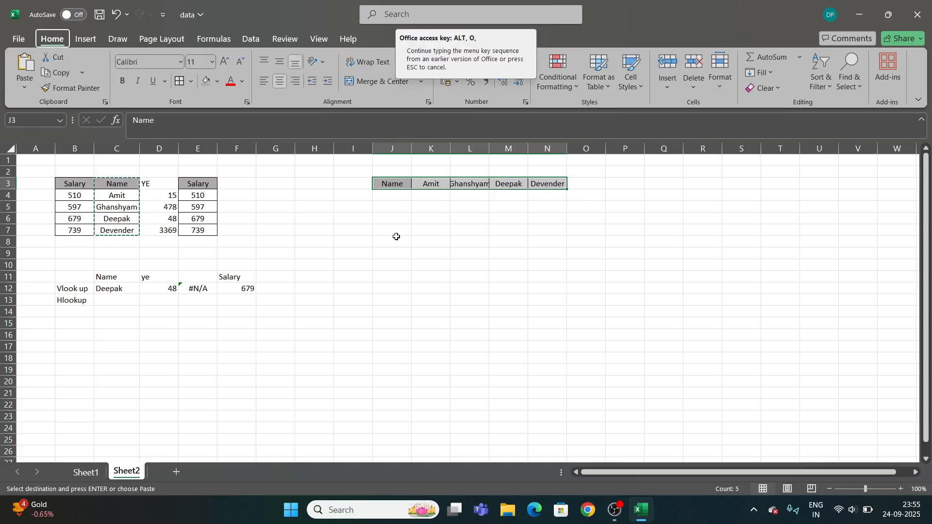
pyautogui.press('c')
pyautogui.press('a')
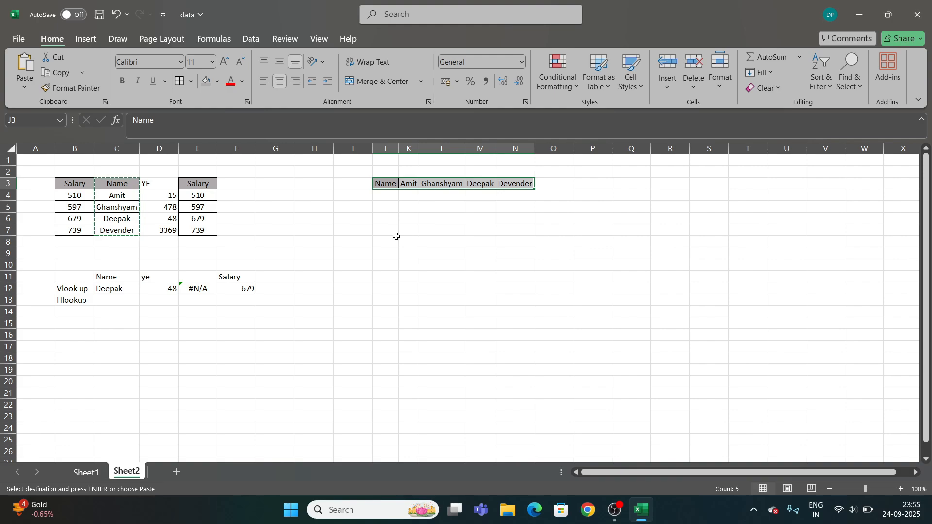
pyautogui.click(456, 224)
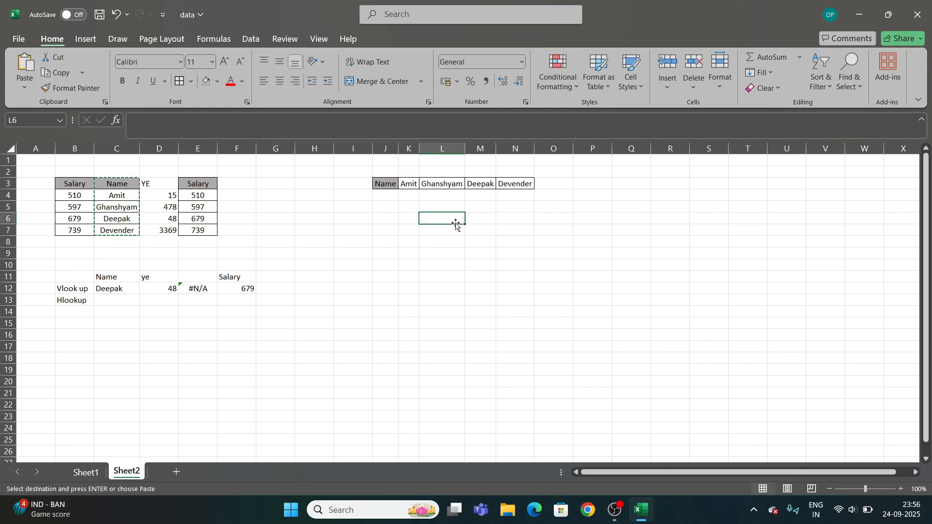
# Step: Paste the copied Name column transposed a second time, starting at J4
pyautogui.click(197, 217)
pyautogui.moveTo(117, 184); pyautogui.dragTo(119, 232)
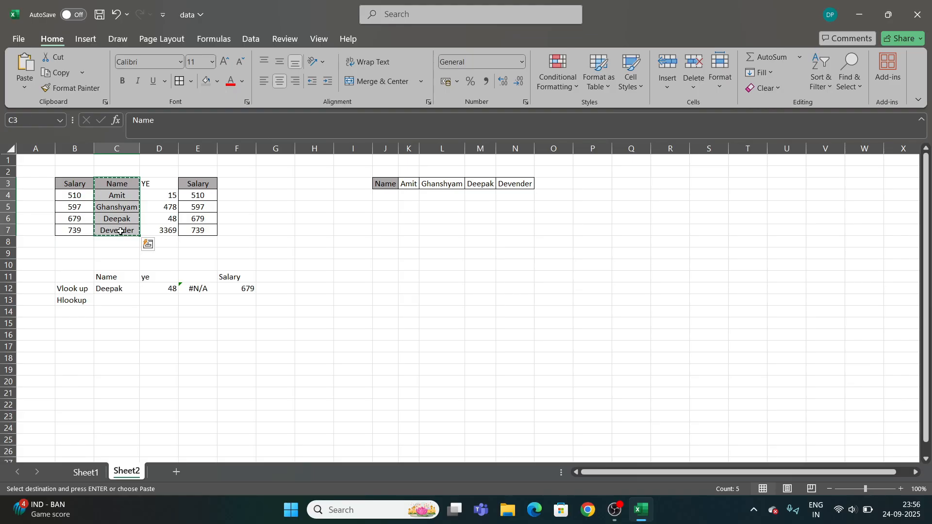
pyautogui.click(384, 198)
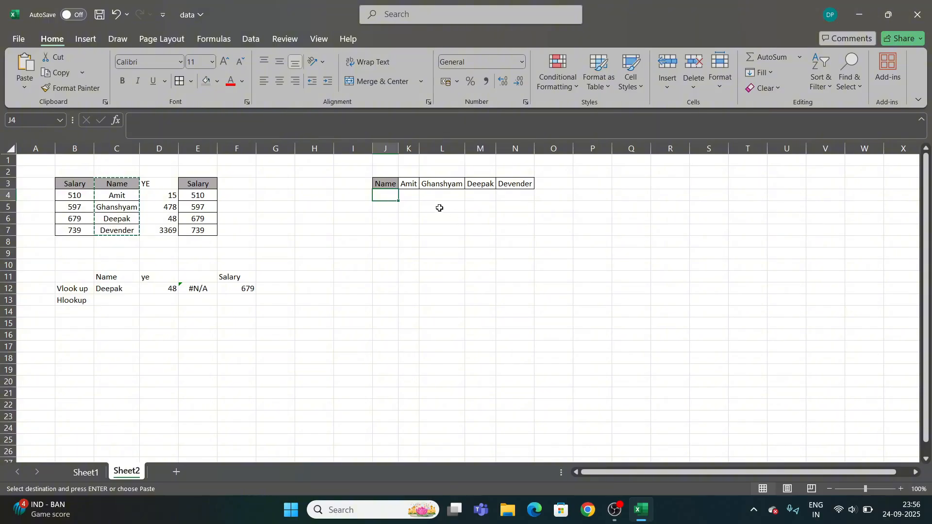
pyautogui.click(24, 87)
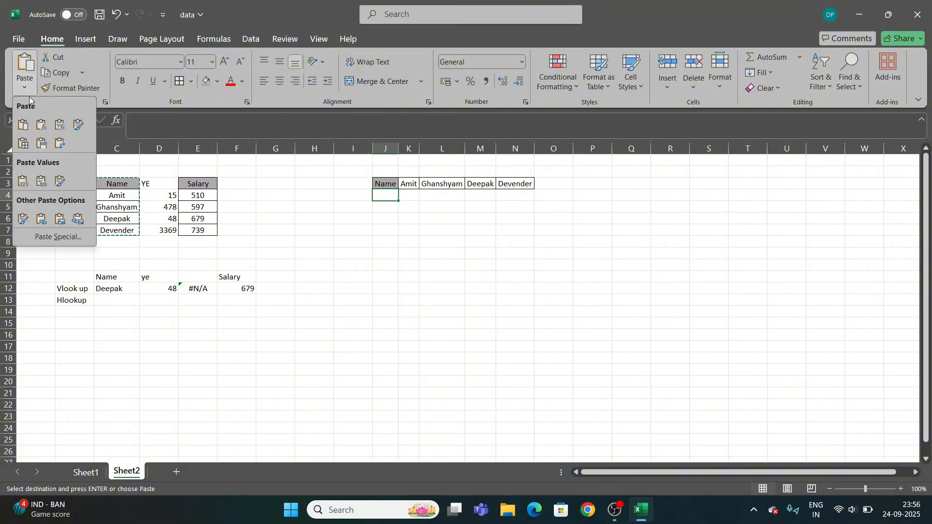
pyautogui.click(60, 143)
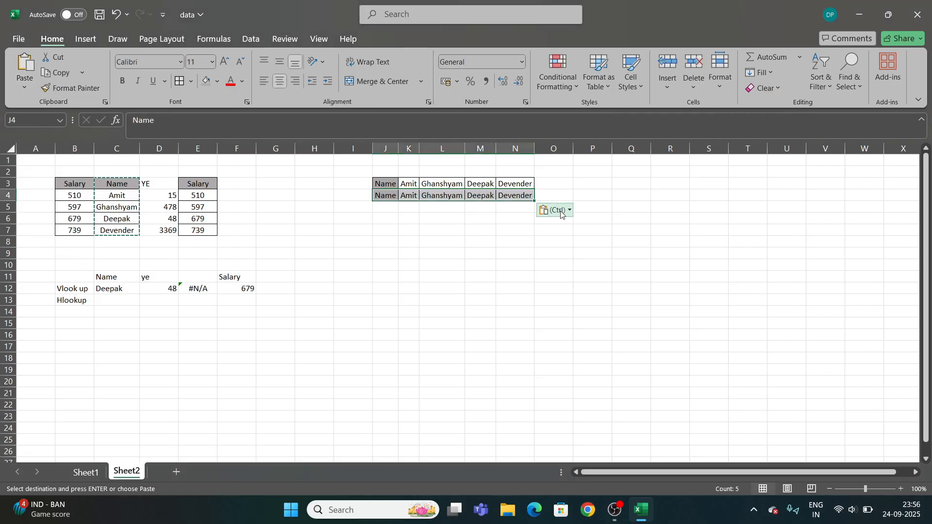
# Step: Widen column K and clear the contents of the duplicate name row J4:N4
pyautogui.click(478, 220)
pyautogui.moveTo(420, 148); pyautogui.dragTo(442, 151)
pyautogui.moveTo(385, 196); pyautogui.dragTo(526, 196)
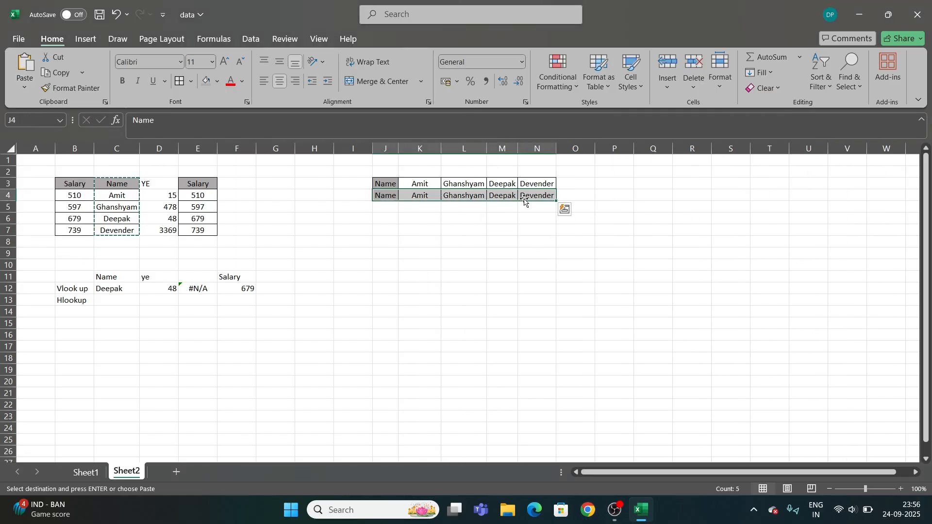
pyautogui.press('Delete')
pyautogui.click(464, 252)
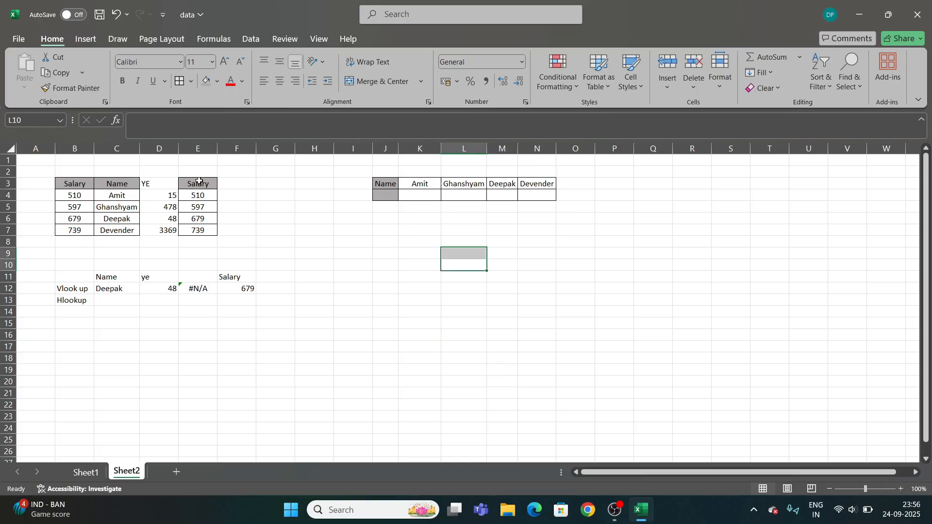
# Step: Copy the Salary column E3:E7, paste it transposed starting at J4, and end copy mode
pyautogui.moveTo(198, 184); pyautogui.dragTo(198, 230)
pyautogui.hotkey('ctrl', 'c')
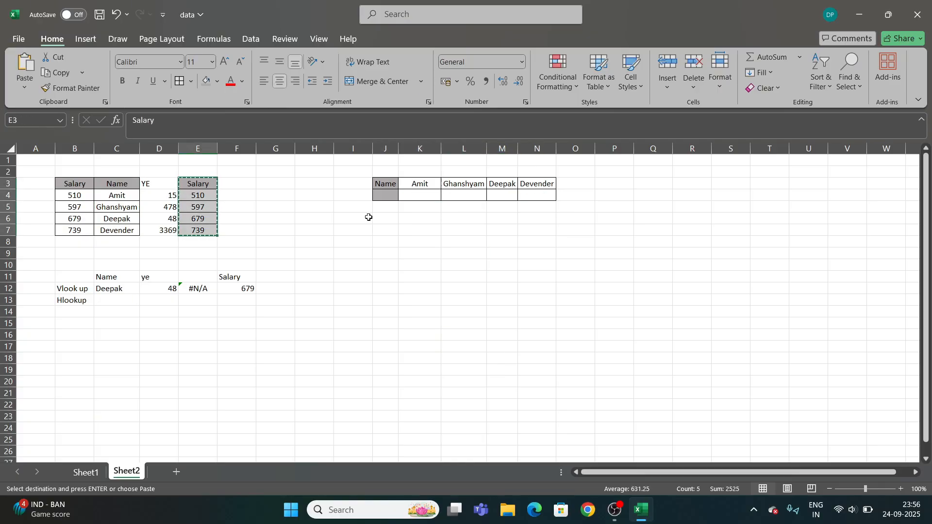
pyautogui.click(386, 195)
pyautogui.press('alt')
pyautogui.press('h')
pyautogui.press('v')
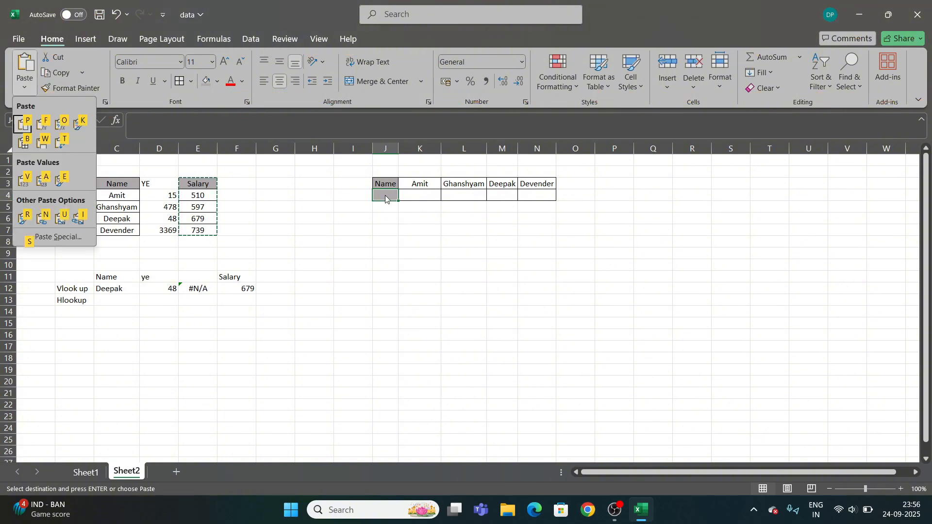
pyautogui.press('t')
pyautogui.click(420, 230)
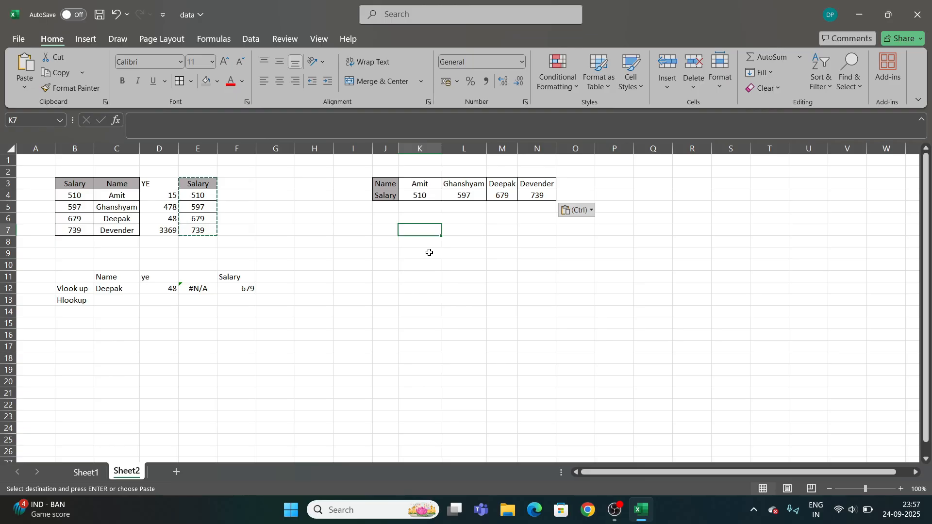
pyautogui.click(410, 300)
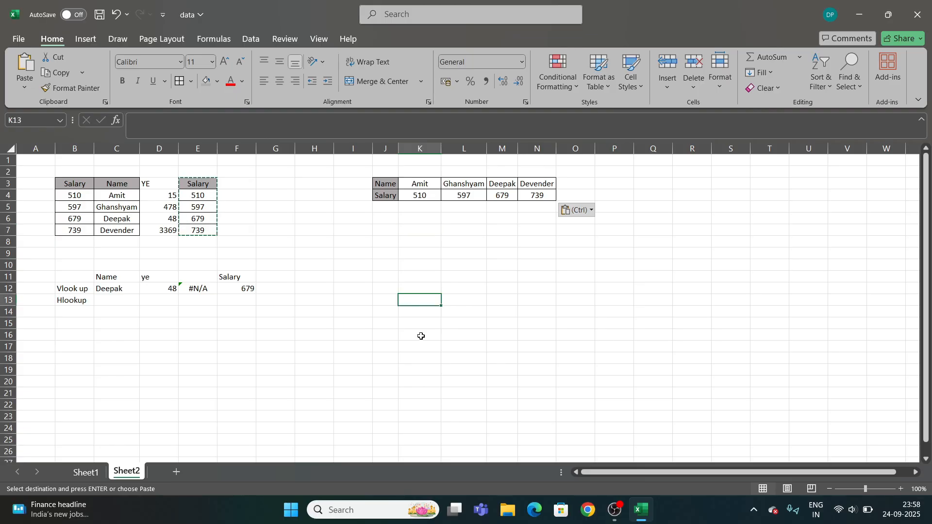
pyautogui.click(479, 263)
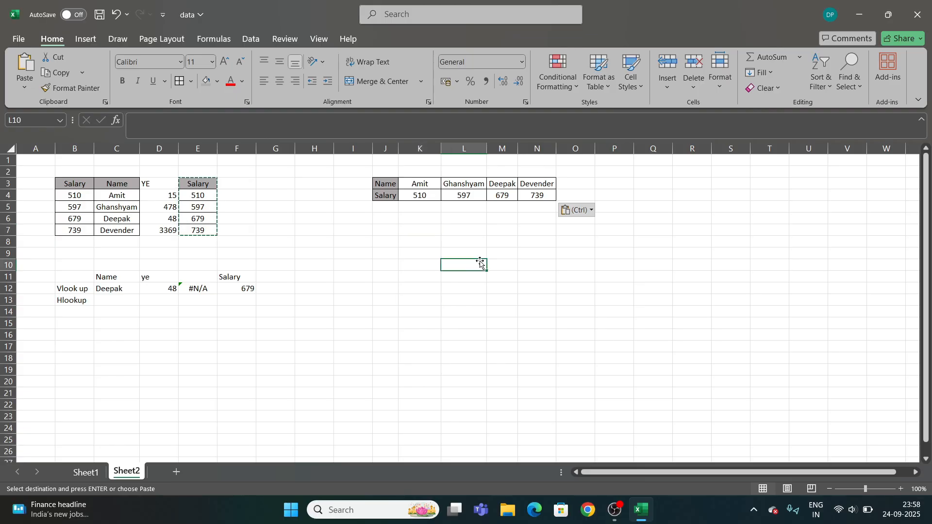
pyautogui.click(429, 310)
pyautogui.press('Escape')
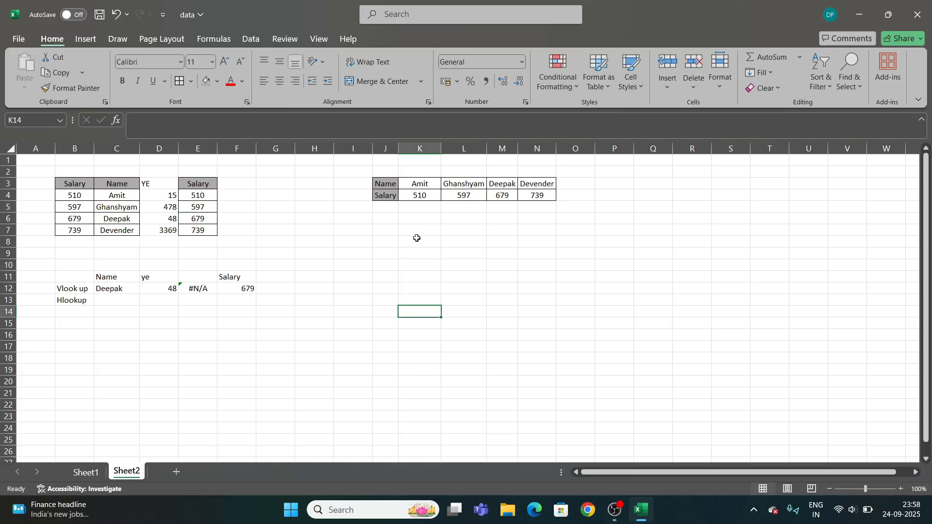
# Step: Enter an HLOOKUP formula in D13 that looks up C12 in J3:N4 and returns row 2 with range_lookup 0
pyautogui.click(120, 290)
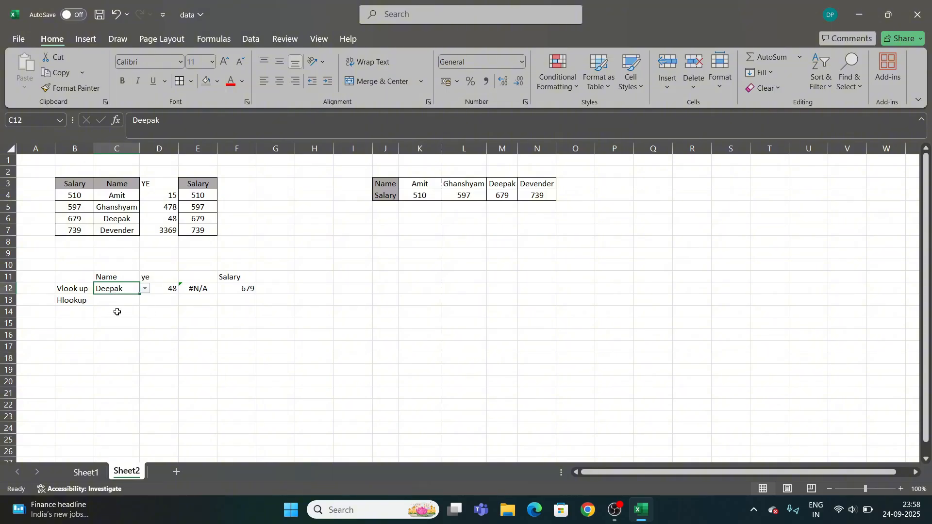
pyautogui.click(175, 301)
pyautogui.write('=hl')
pyautogui.press('Tab')
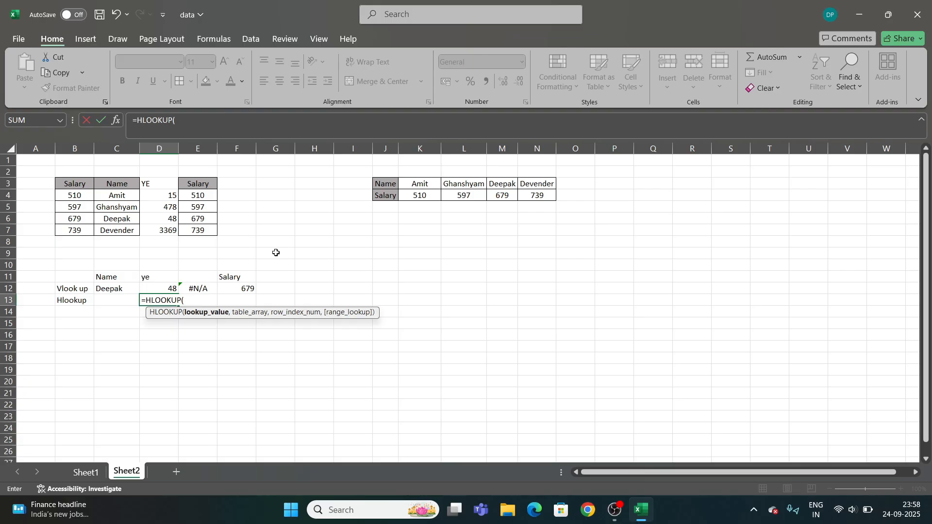
pyautogui.click(108, 290)
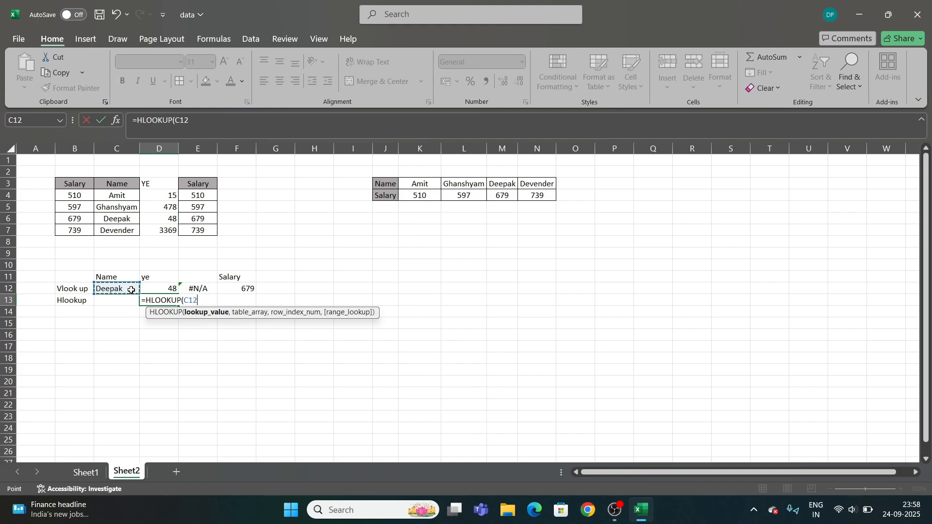
pyautogui.write(',')
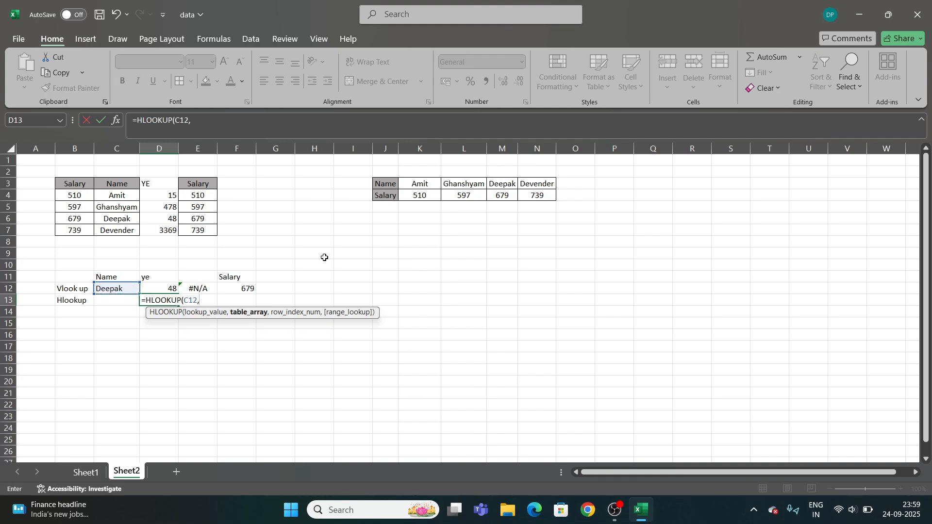
pyautogui.moveTo(385, 183); pyautogui.dragTo(531, 195)
pyautogui.write(',')
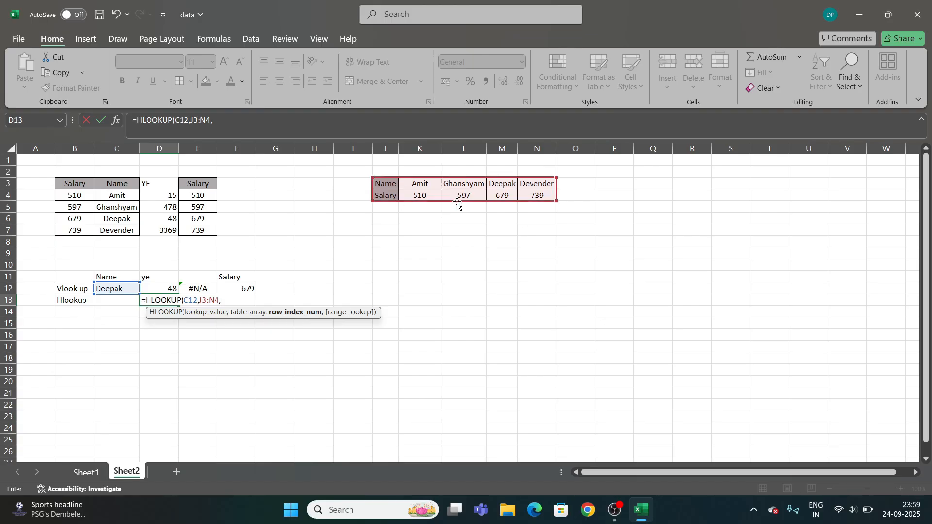
pyautogui.write(',2')
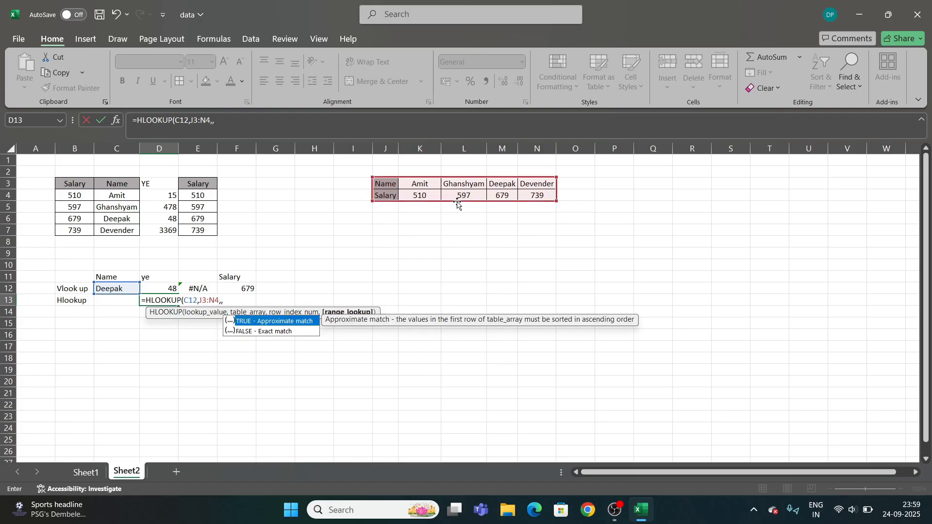
pyautogui.press('BackSpace')
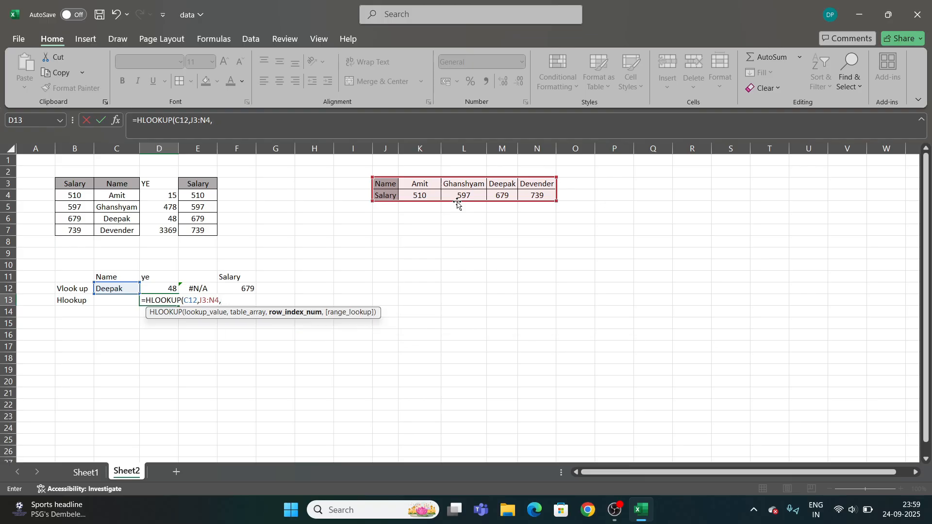
pyautogui.write('2,')
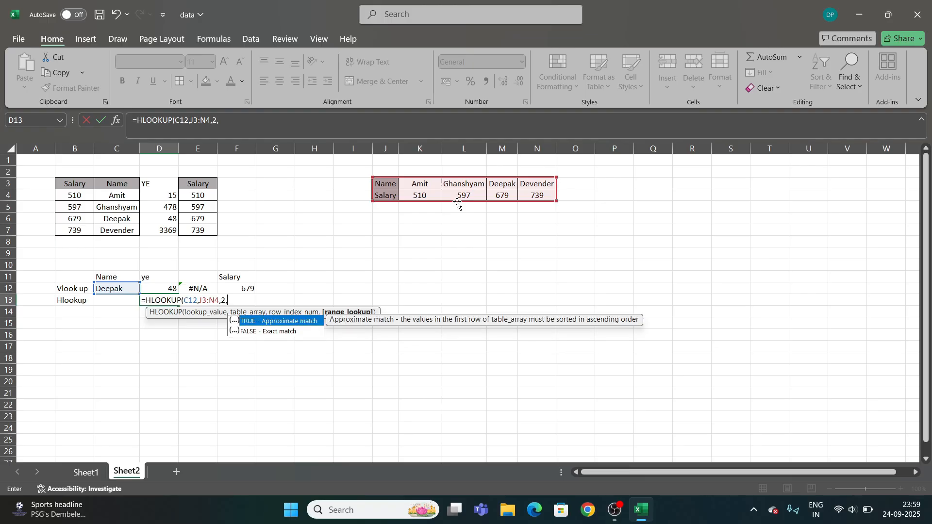
pyautogui.press('Return')
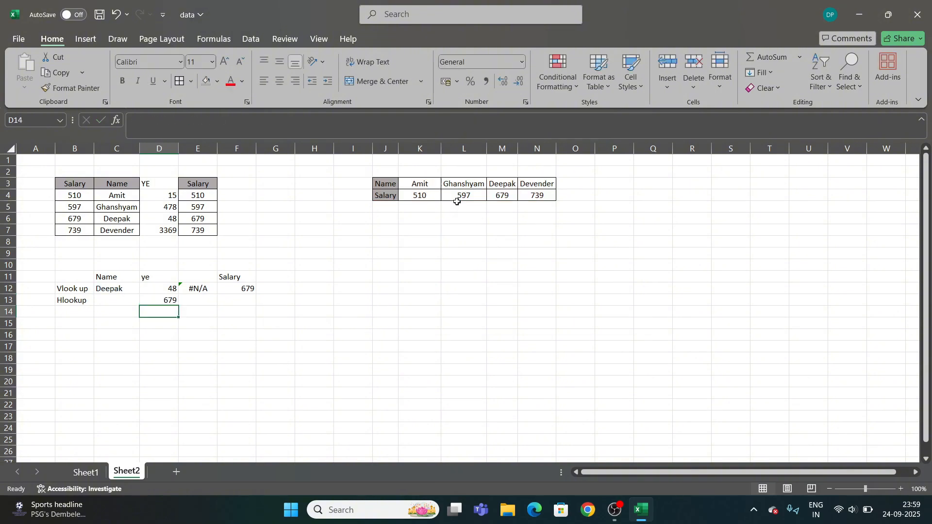
# Step: Select the second listed name from the dropdown in C12 and compare the lookup results in F12 and D13
pyautogui.click(250, 289)
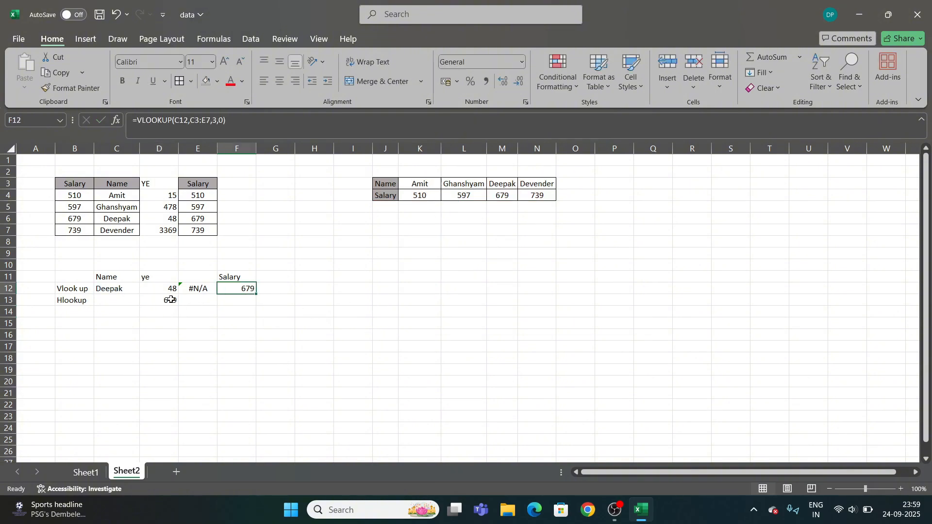
pyautogui.click(170, 300)
pyautogui.click(127, 288)
pyautogui.click(146, 289)
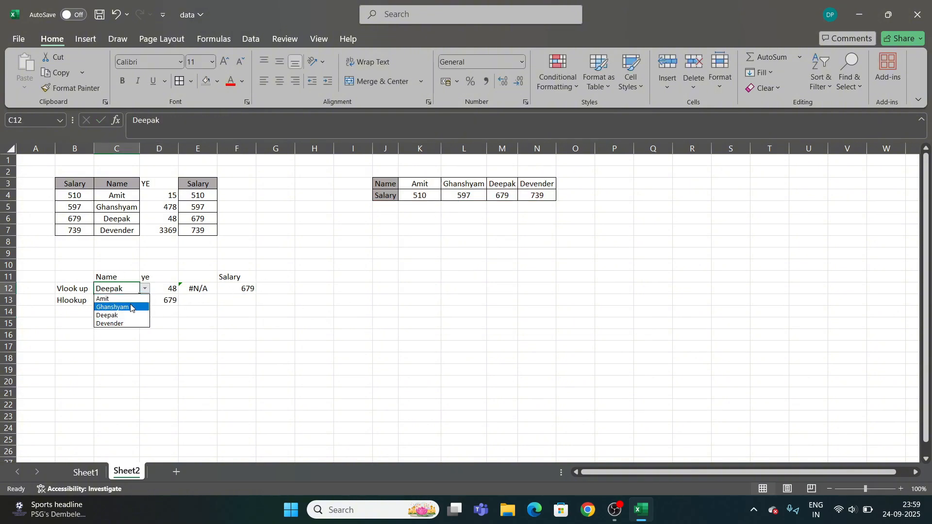
pyautogui.click(125, 306)
pyautogui.click(168, 301)
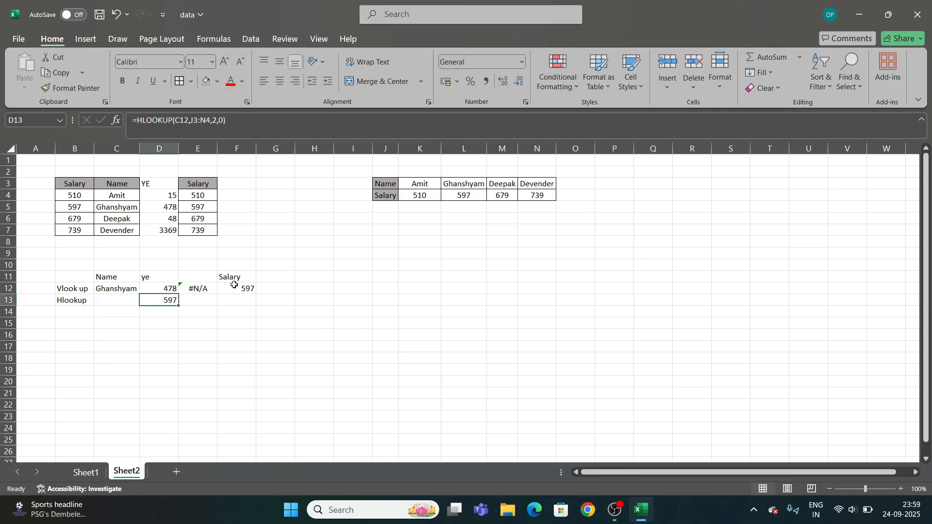
# Step: Compare the transposed table J3:N4 with the vertical table B3:E7, and review the HLOOKUP formula in D13
pyautogui.moveTo(394, 188); pyautogui.dragTo(546, 198)
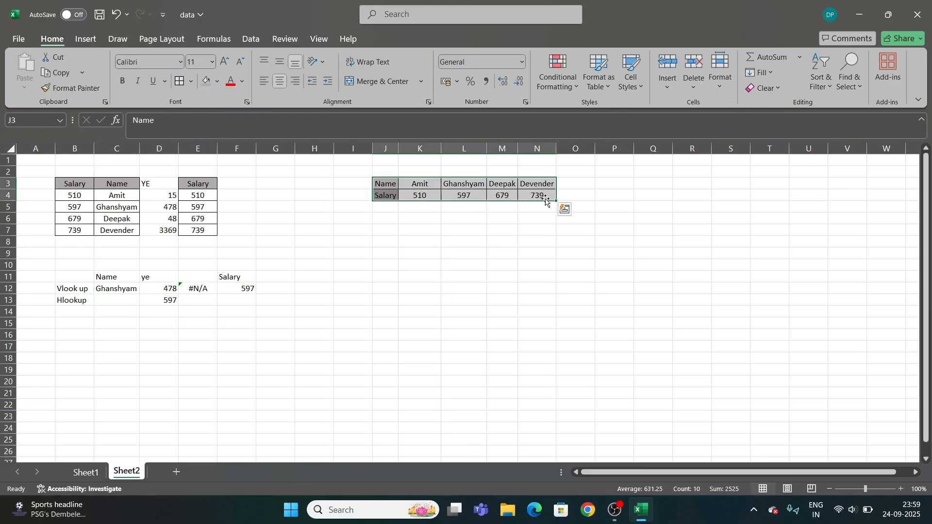
pyautogui.moveTo(75, 184); pyautogui.dragTo(197, 228)
pyautogui.moveTo(388, 186); pyautogui.dragTo(532, 190)
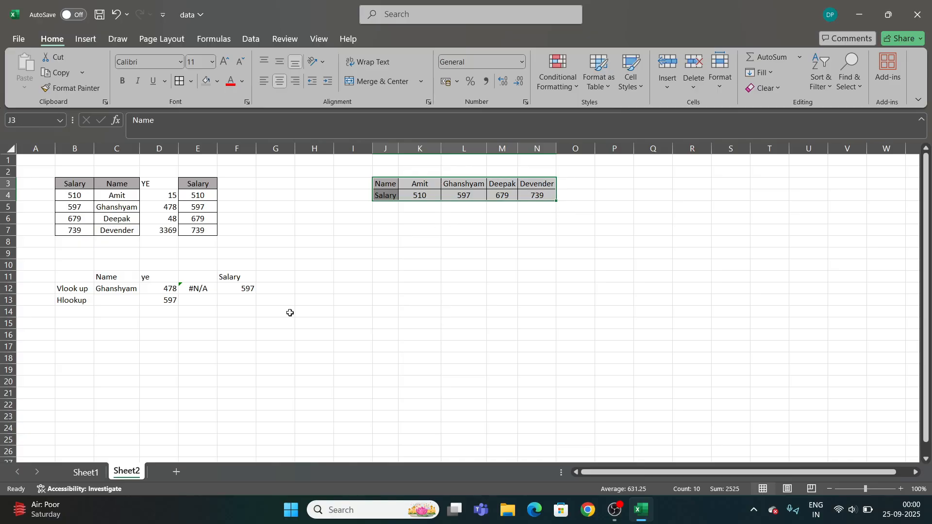
pyautogui.click(169, 301)
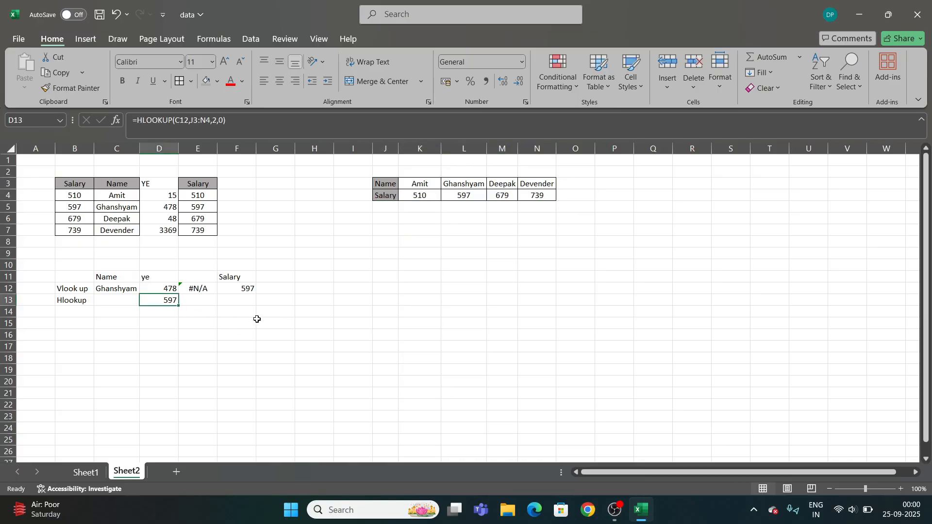
pyautogui.click(451, 296)
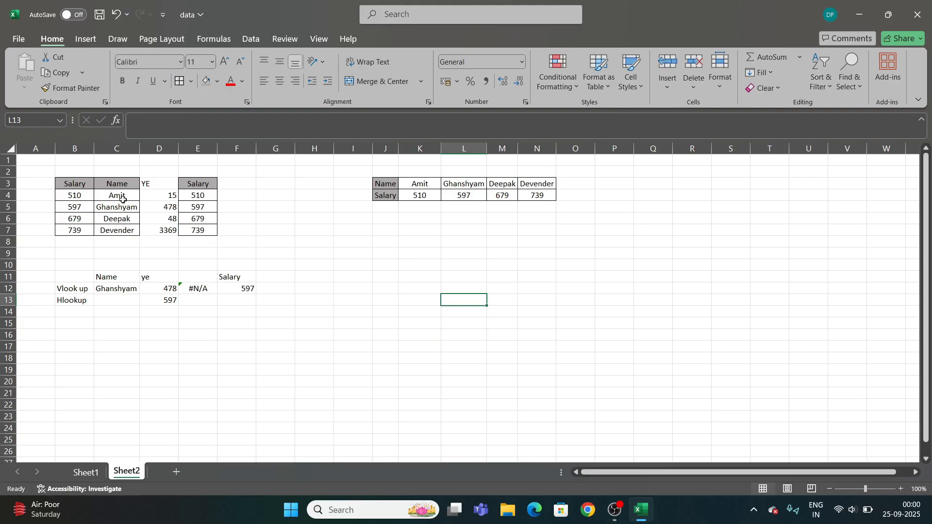
pyautogui.click(471, 265)
pyautogui.click(505, 266)
pyautogui.click(553, 266)
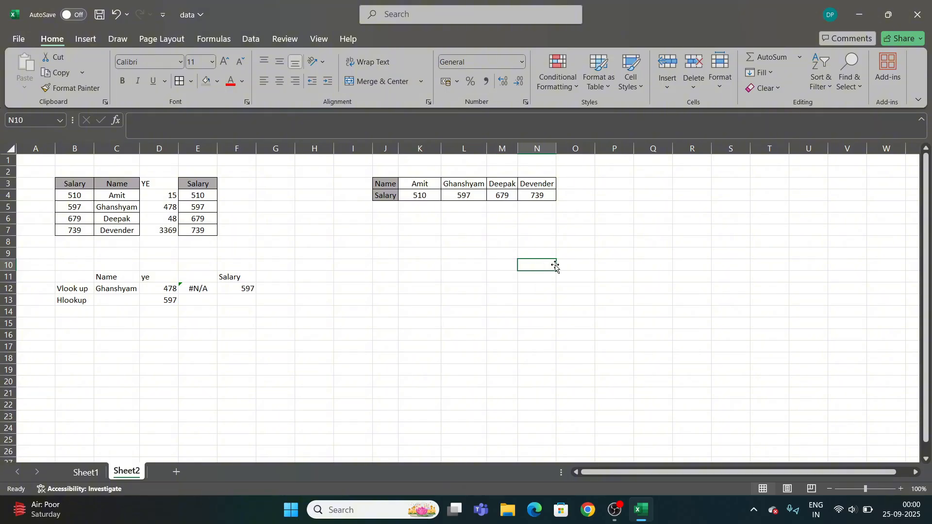
pyautogui.moveTo(474, 267); pyautogui.dragTo(527, 266)
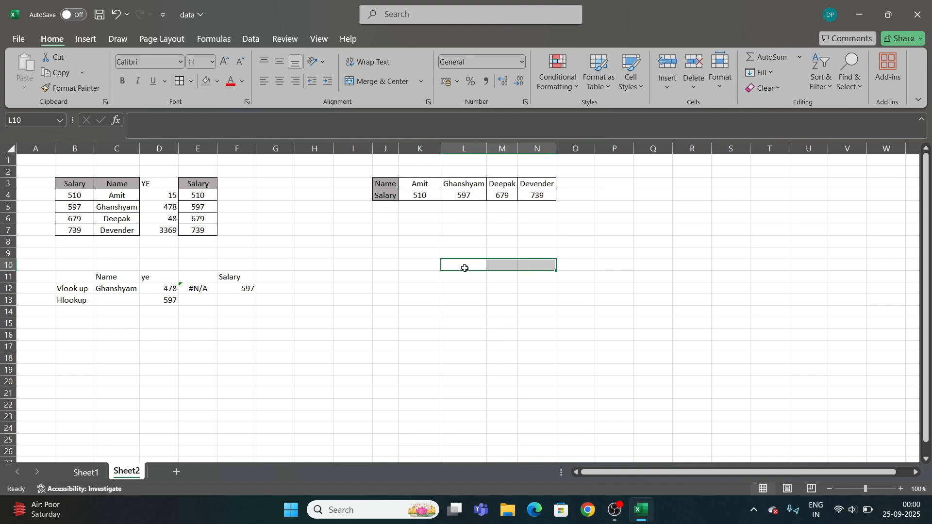
# Step: Clear the lookup name in C12 and enter the first name of the Name column there
pyautogui.click(114, 290)
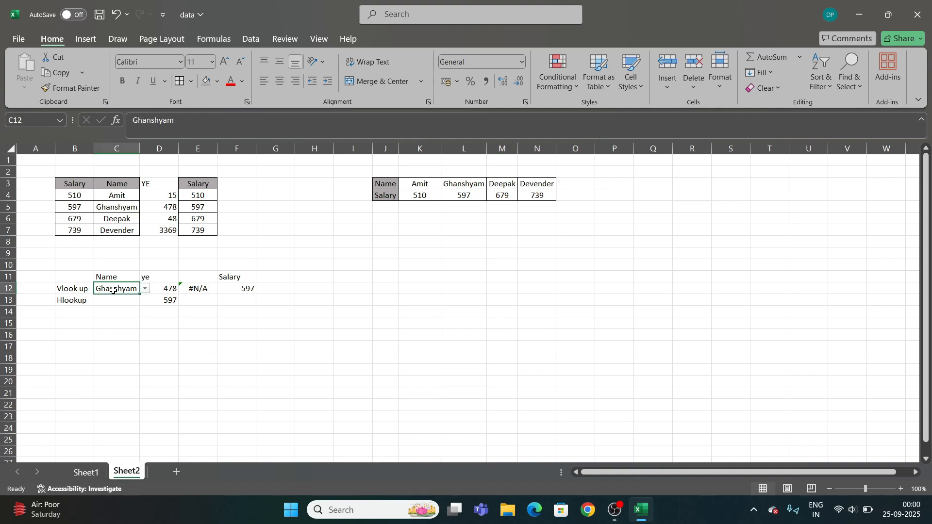
pyautogui.press('BackSpace')
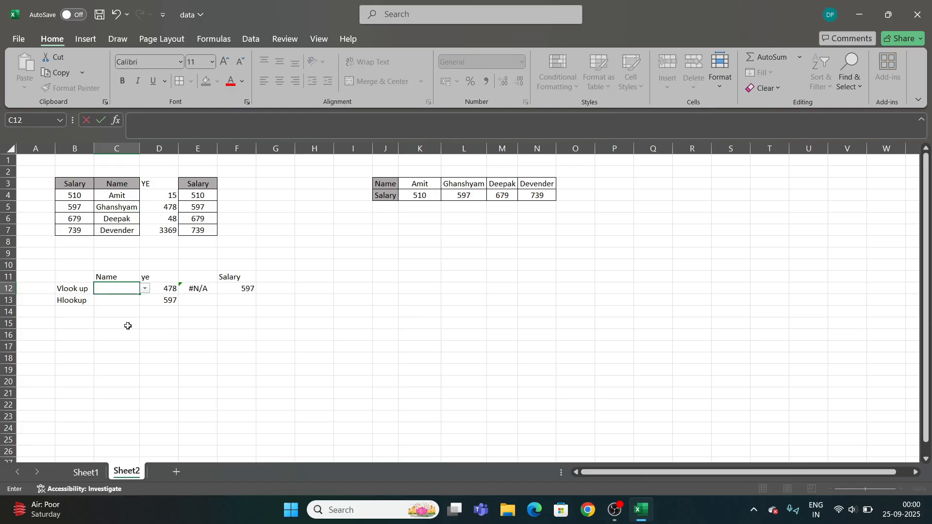
pyautogui.click(159, 324)
pyautogui.click(127, 289)
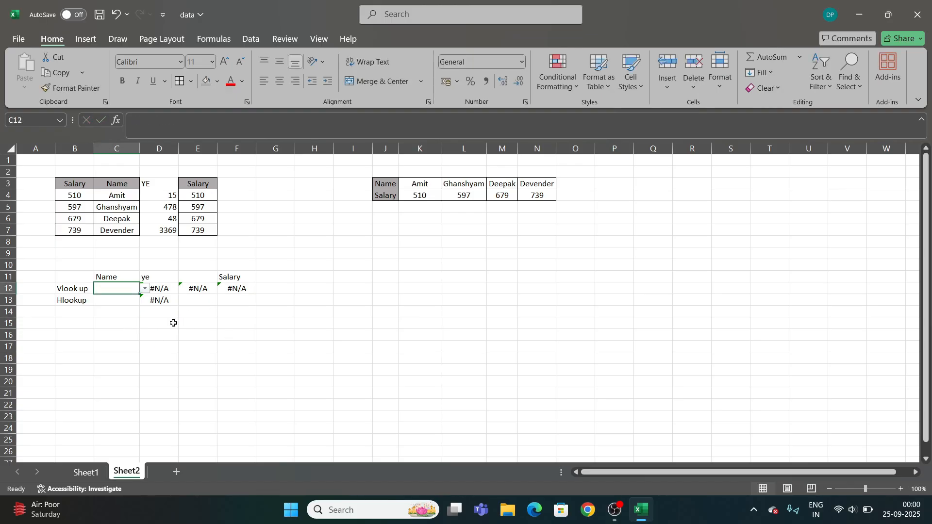
pyautogui.write('Amit')
pyautogui.press('Return')
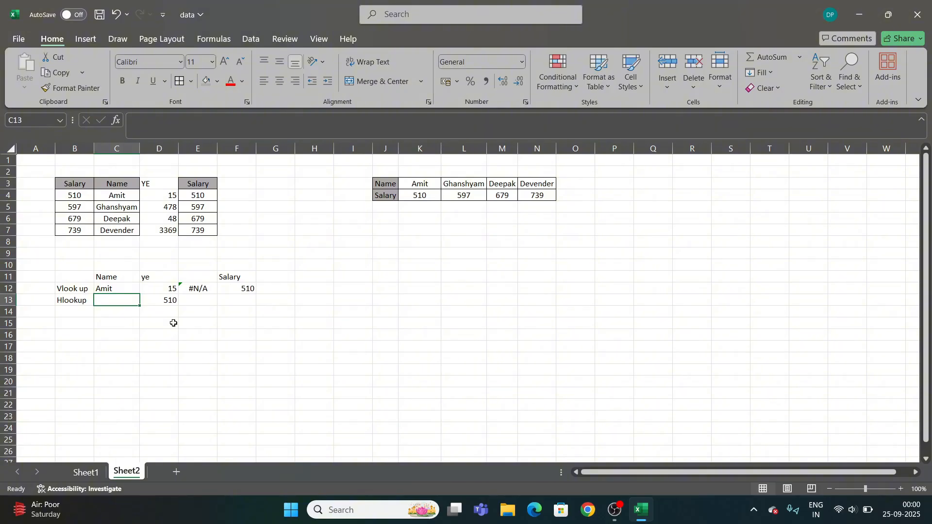
# Step: Replace the lookup name in C12 with the last name of the Name column and check it against C4:C7
pyautogui.press('Up')
pyautogui.write('devender')
pyautogui.press('Return')
pyautogui.moveTo(116, 195); pyautogui.dragTo(127, 230)
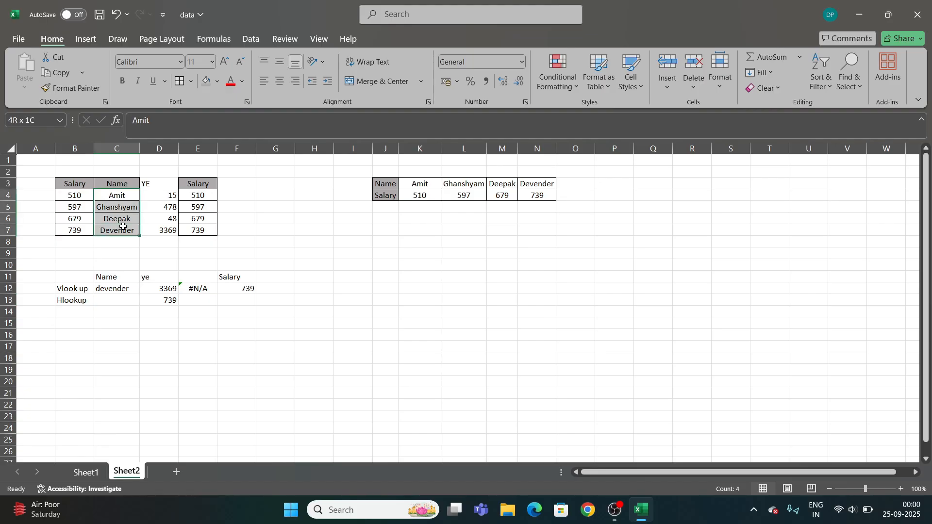
pyautogui.click(117, 289)
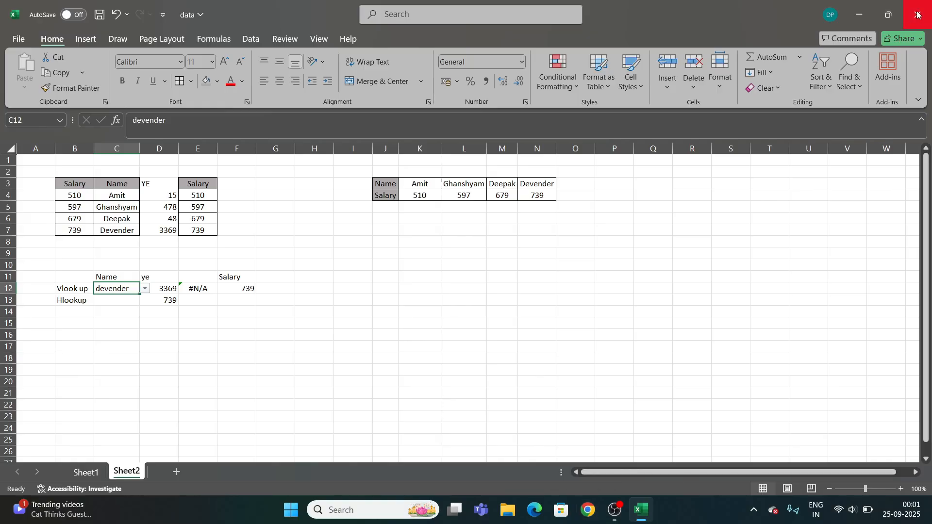
# Step: Enter the label "xlookup" in B14, below the two existing lookup labels
pyautogui.click(75, 312)
pyautogui.write('xlookup')
pyautogui.press('Return')
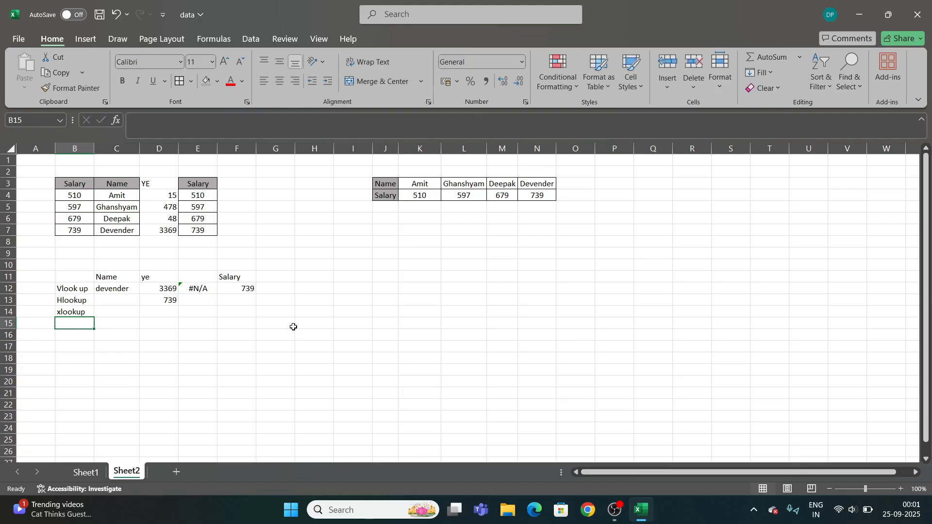
pyautogui.moveTo(70, 290); pyautogui.dragTo(73, 301)
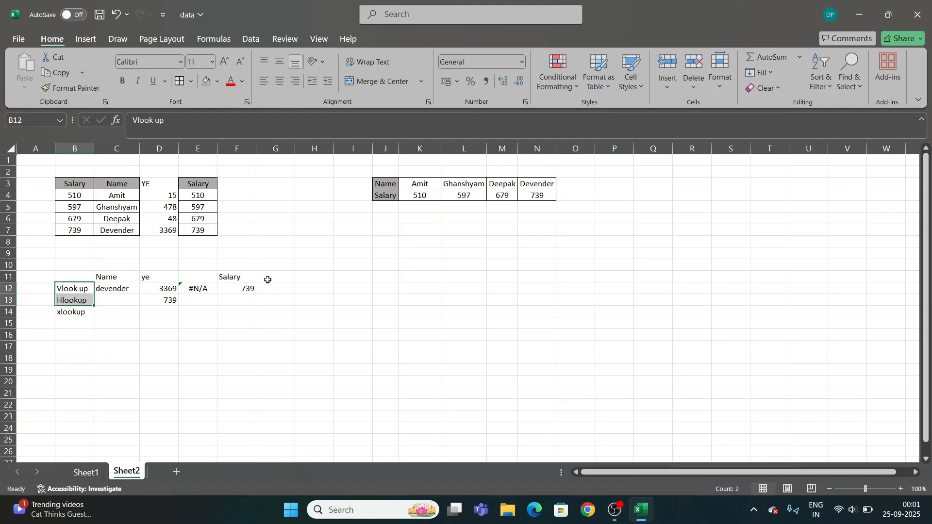
pyautogui.click(80, 289)
pyautogui.click(80, 300)
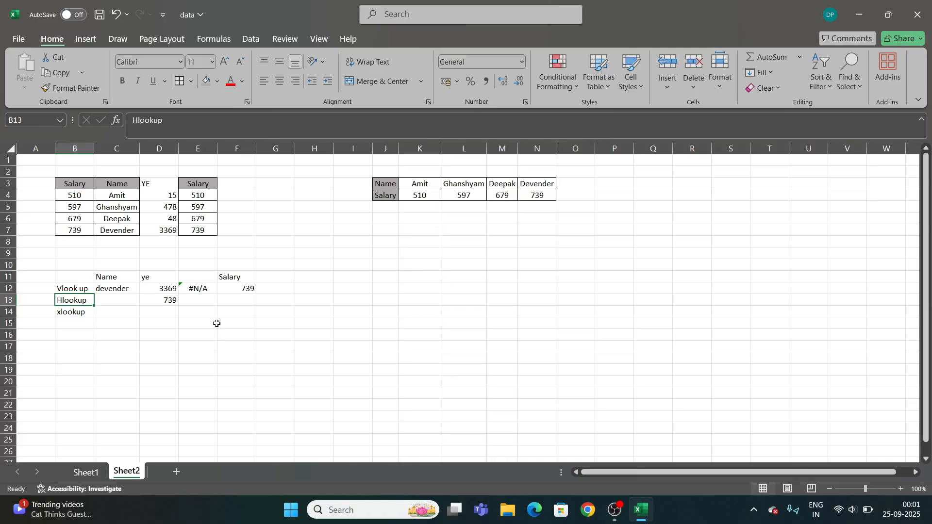
# Step: Move the transposed Name and Salary table to F3:J4 and widen columns F to J equally
pyautogui.click(377, 313)
pyautogui.moveTo(383, 184)
pyautogui.mouseDown()
pyautogui.moveTo(539, 195)
pyautogui.moveTo(384, 195)
pyautogui.mouseUp()
pyautogui.moveTo(237, 148); pyautogui.dragTo(515, 148)
# Step: Apply a border around the lookup name cell C12
pyautogui.click(121, 289)
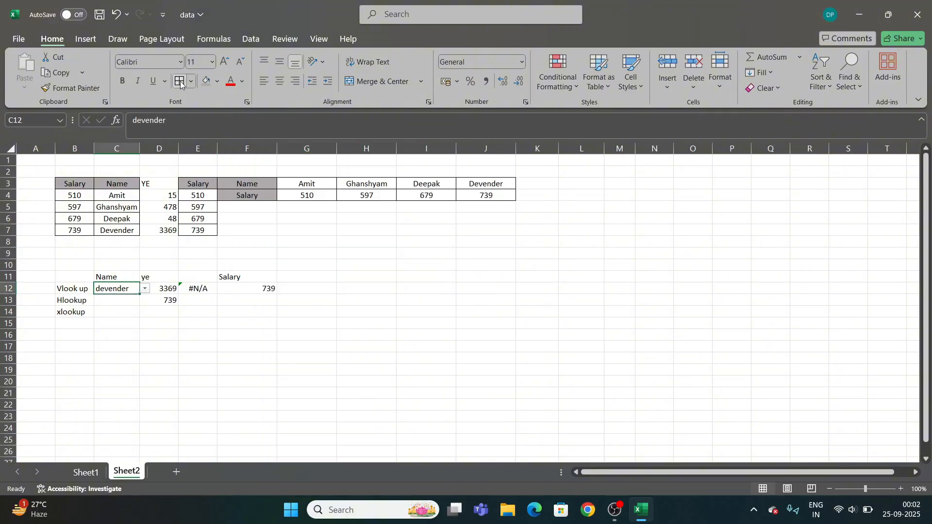
pyautogui.click(246, 367)
# Step: Start an XLOOKUP formula in D14 with C12 as the lookup value
pyautogui.click(128, 291)
pyautogui.press('Down')
pyautogui.press('Down')
pyautogui.press('Right')
pyautogui.write('=xl')
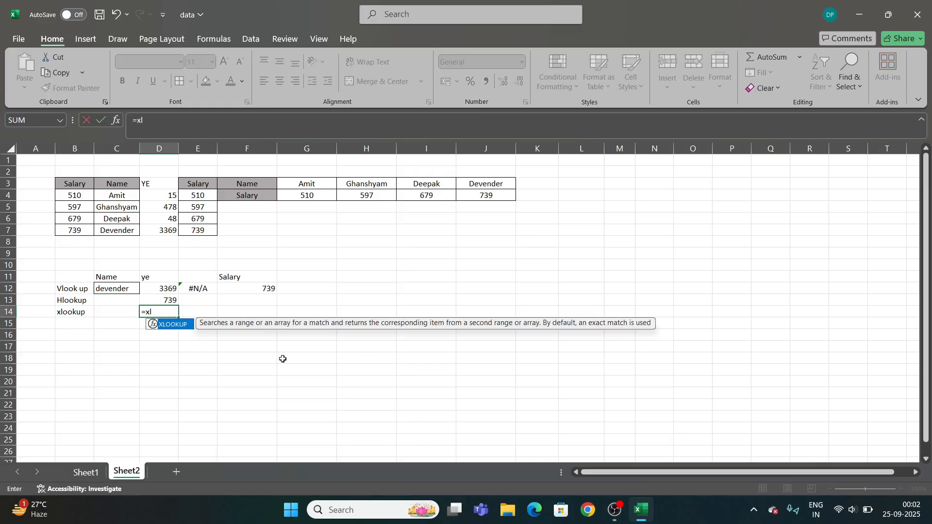
pyautogui.press('Tab')
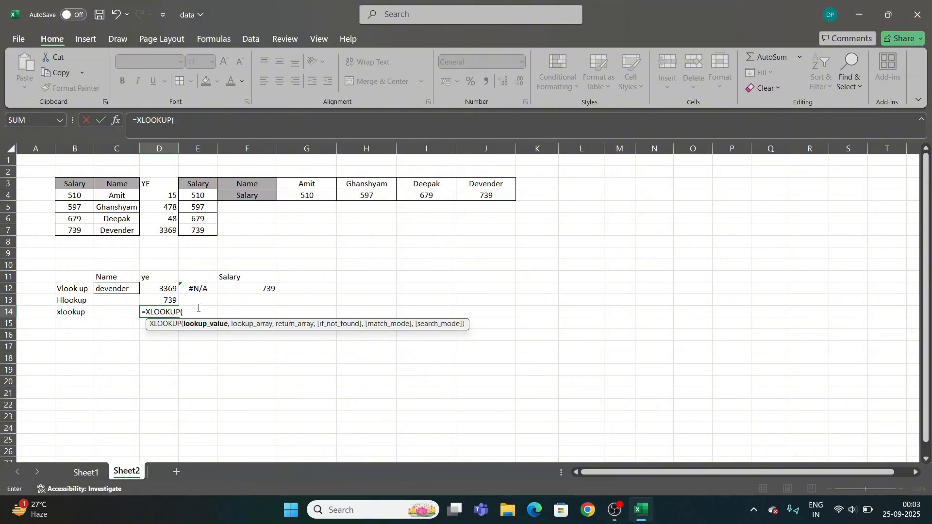
pyautogui.click(112, 289)
pyautogui.write(',')
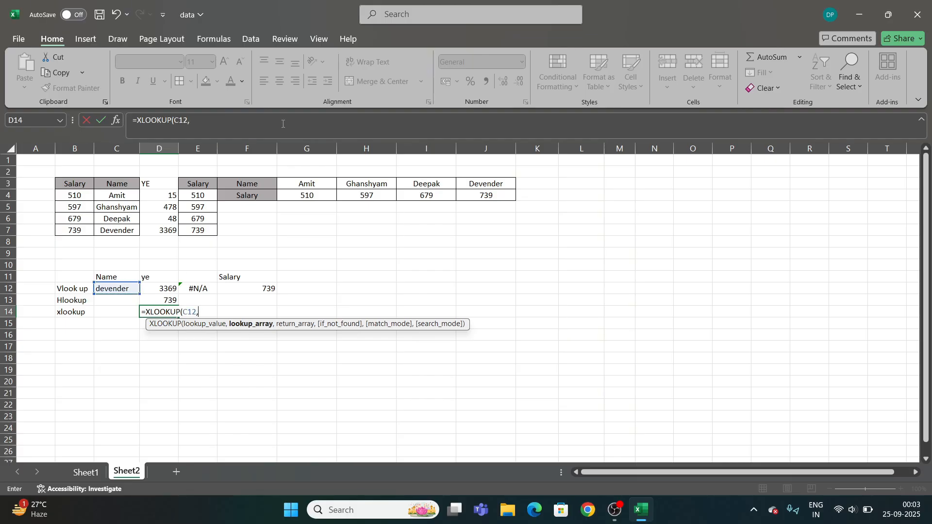
# Step: Complete the XLOOKUP formula in D14 with B3:E7 as the lookup array and E3:E7 as the return array
pyautogui.moveTo(117, 184); pyautogui.dragTo(194, 227)
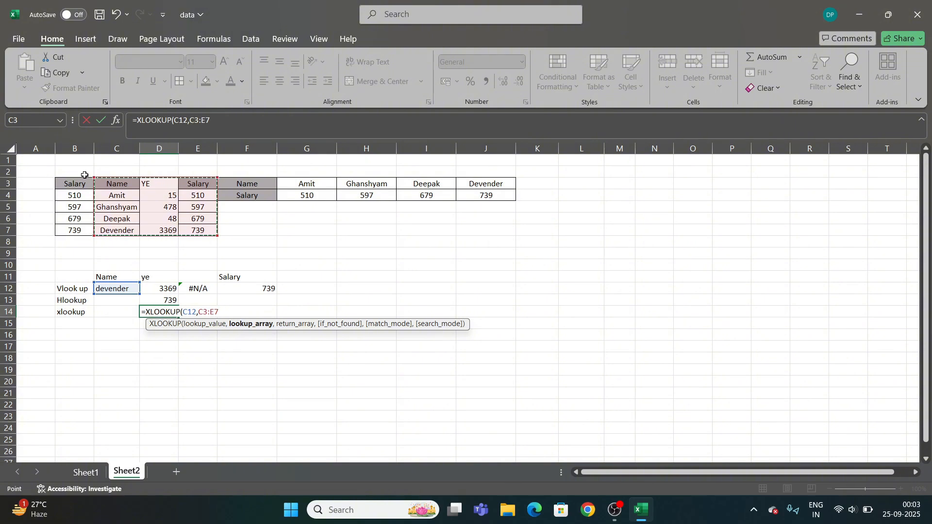
pyautogui.moveTo(81, 183); pyautogui.dragTo(195, 228)
pyautogui.write(',')
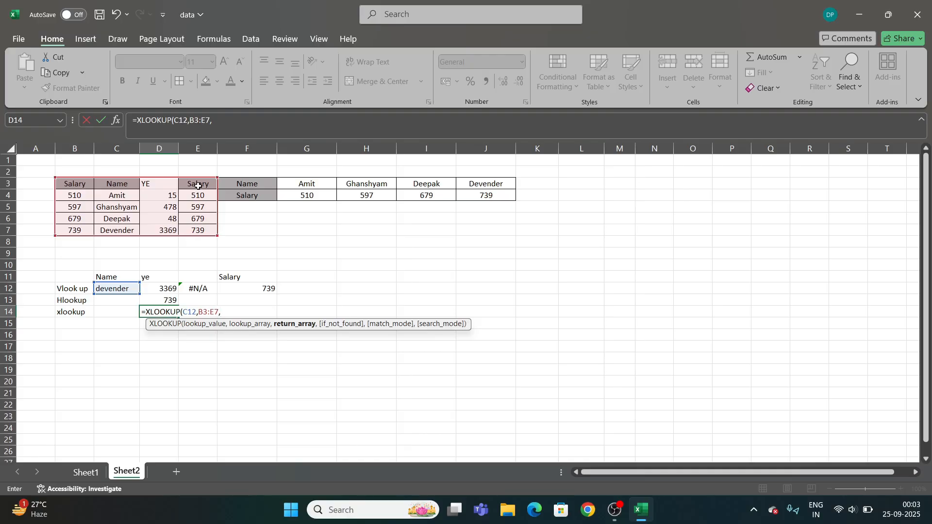
pyautogui.moveTo(197, 184); pyautogui.dragTo(211, 231)
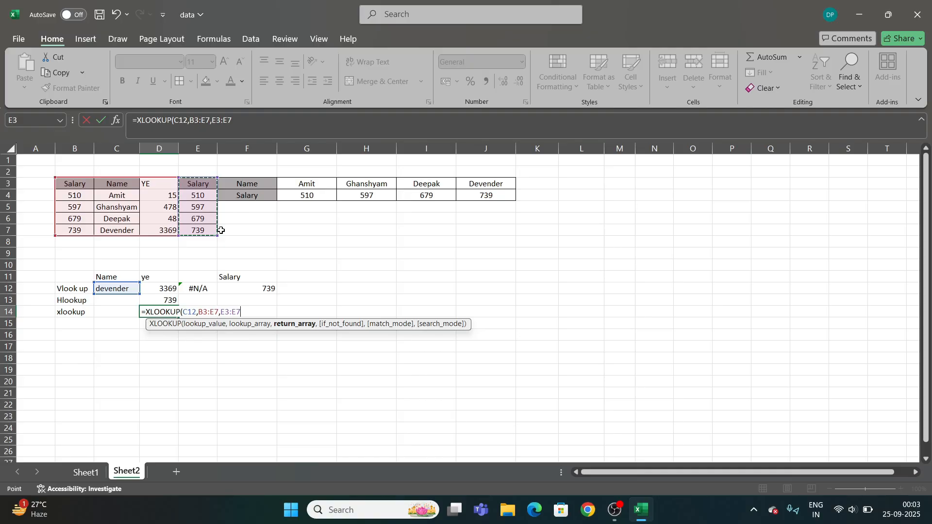
pyautogui.write(')')
pyautogui.press('Return')
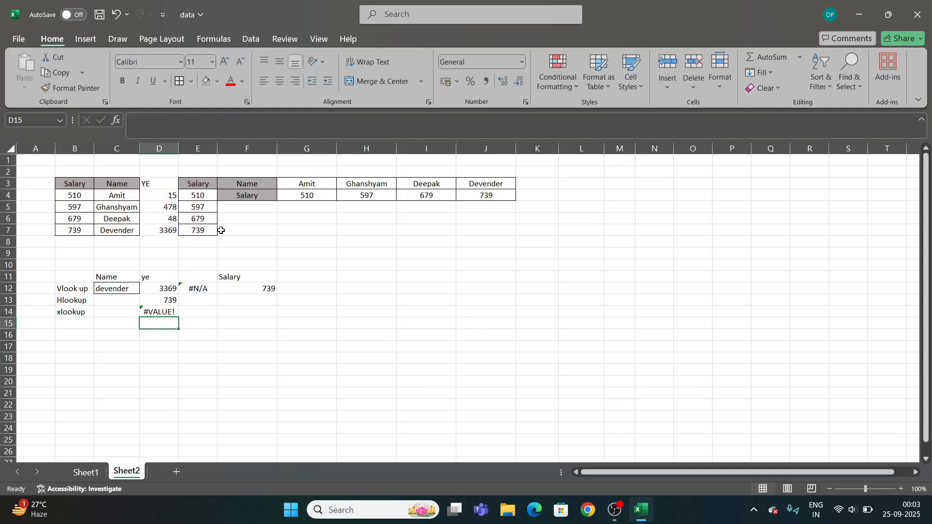
# Step: Change the lookup array of the XLOOKUP formula in D14 to the Name column range C3:C7
pyautogui.click(168, 311)
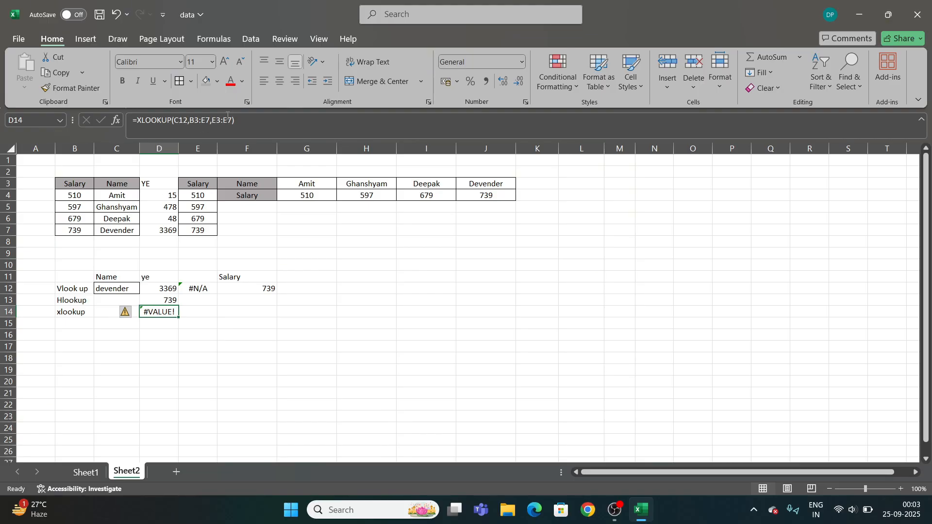
pyautogui.doubleClick(170, 314)
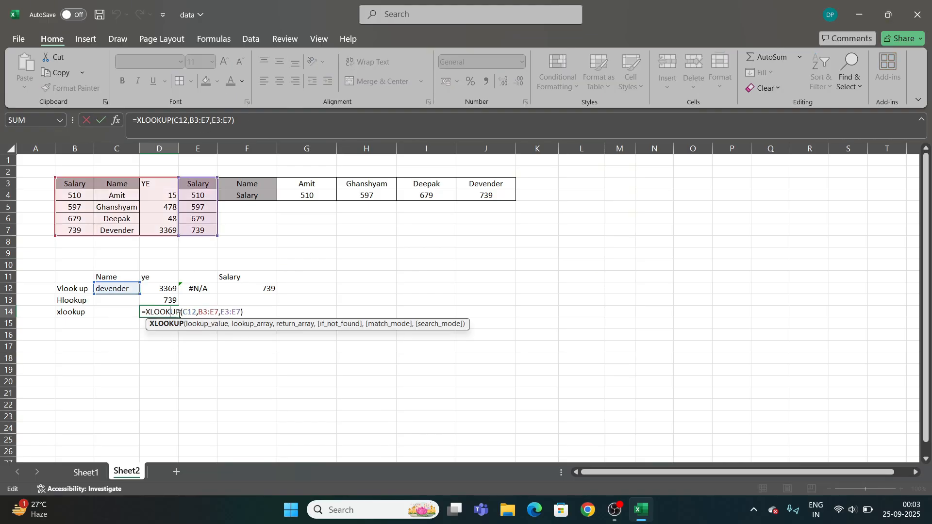
pyautogui.click(240, 313)
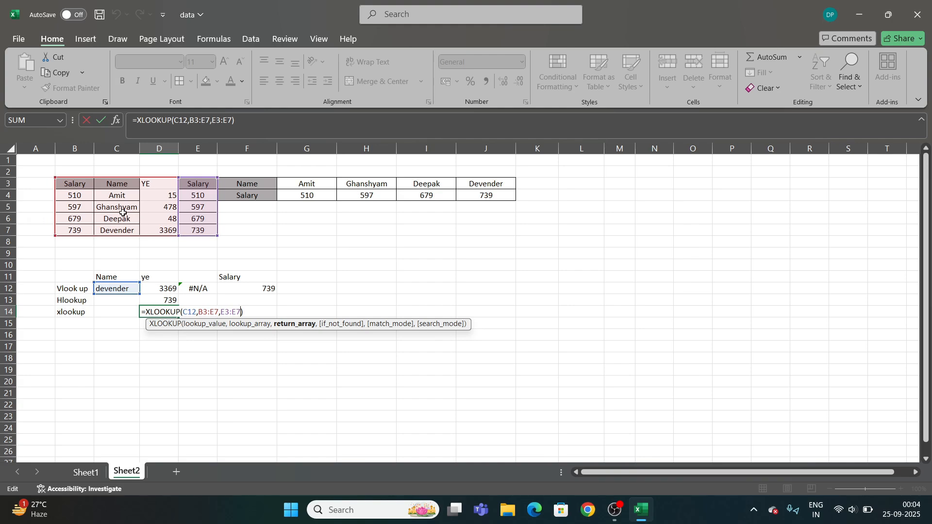
pyautogui.press('Left')
pyautogui.press('Left')
pyautogui.press('Left')
pyautogui.press('Left')
pyautogui.press('Left')
pyautogui.press('Left')
pyautogui.press('Left')
pyautogui.press('BackSpace')
pyautogui.press('BackSpace')
pyautogui.press('BackSpace')
pyautogui.press('BackSpace')
pyautogui.press('BackSpace')
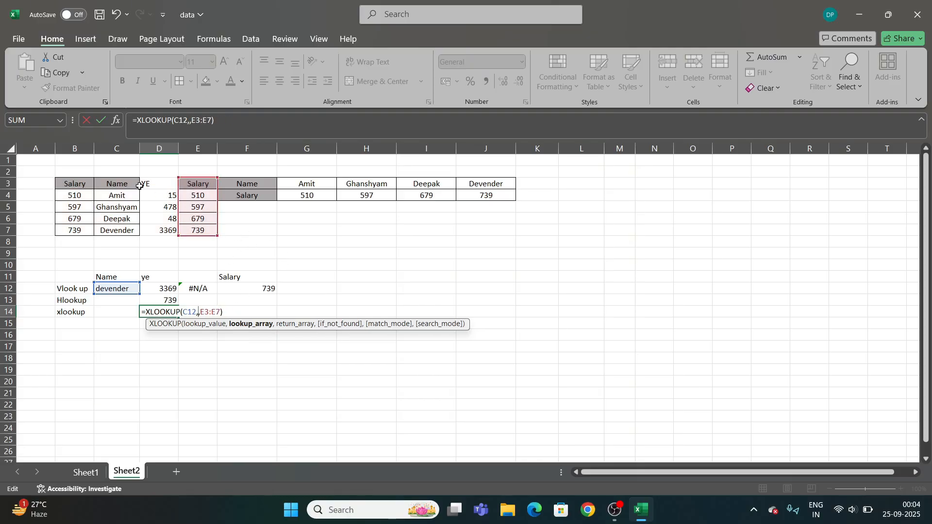
pyautogui.moveTo(129, 183); pyautogui.dragTo(127, 227)
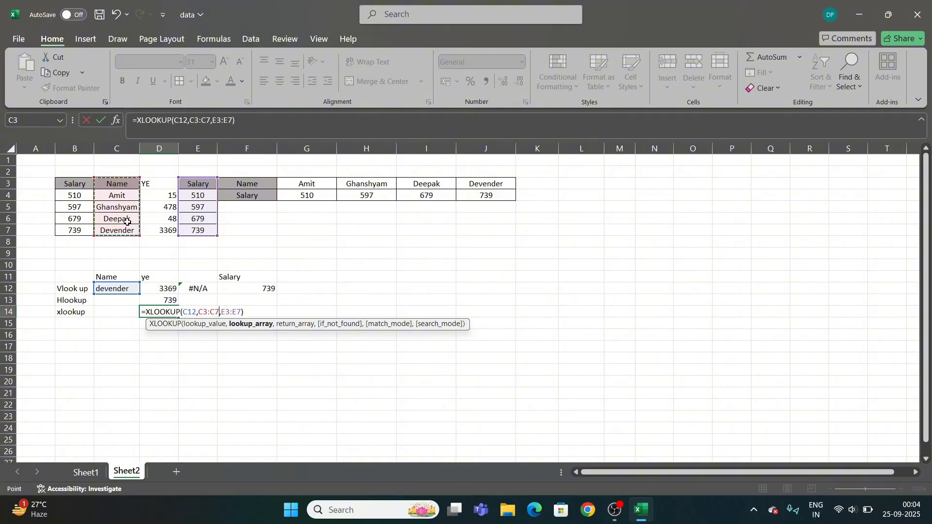
pyautogui.press('Return')
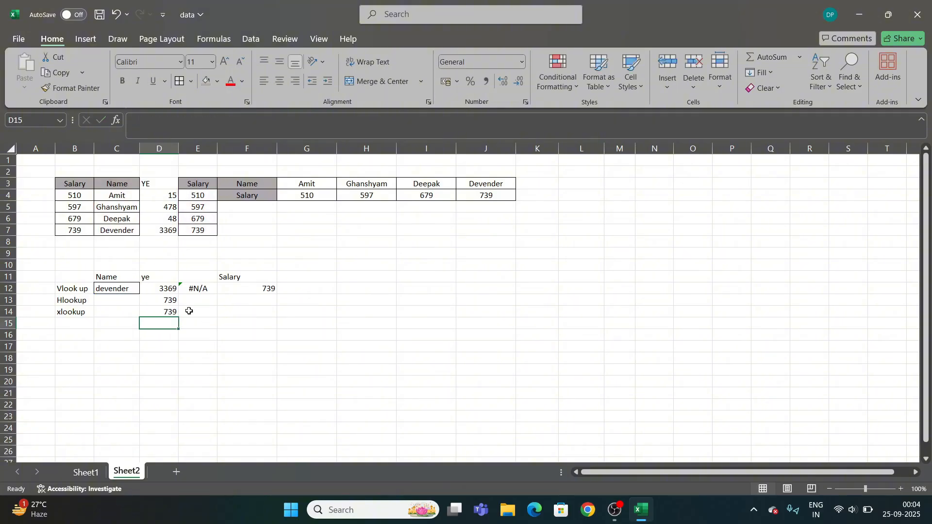
pyautogui.press('Up')
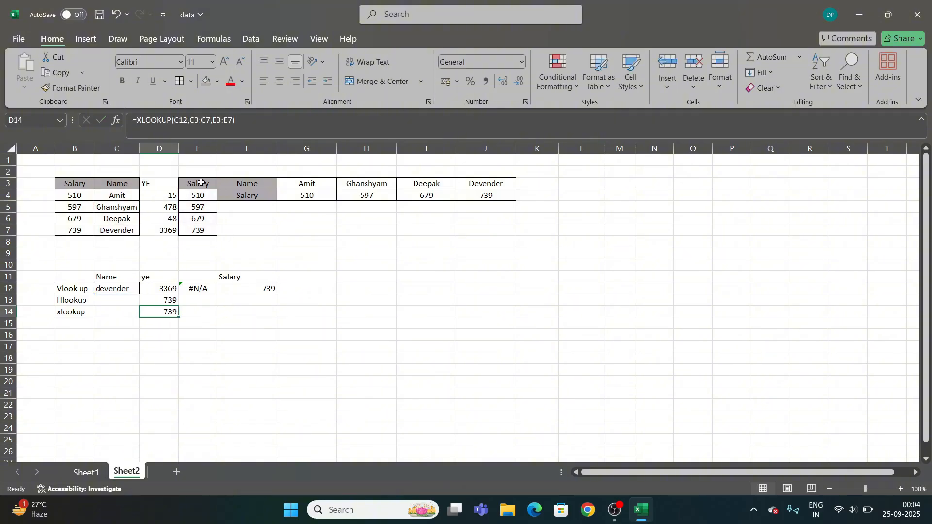
# Step: Review the Name column range and the arguments of the XLOOKUP formula in D14
pyautogui.click(205, 313)
pyautogui.moveTo(120, 184); pyautogui.dragTo(119, 227)
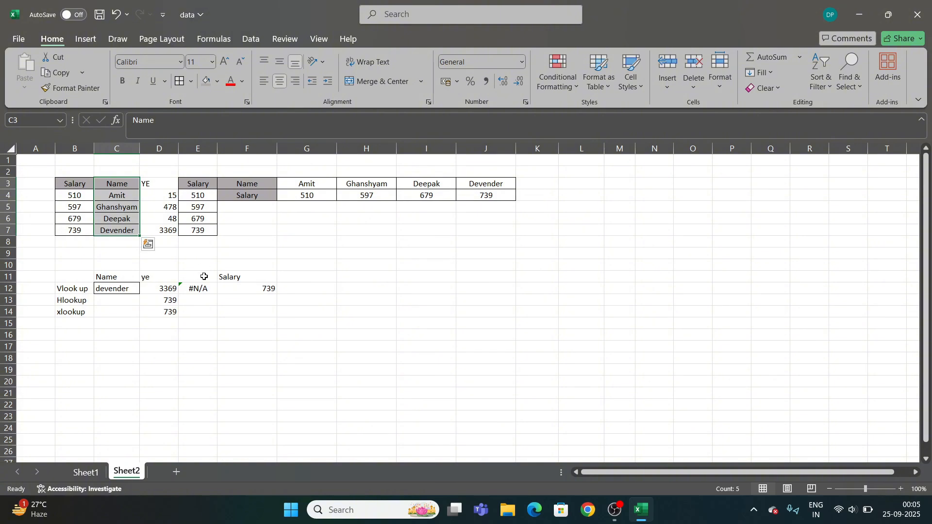
pyautogui.click(167, 309)
pyautogui.doubleClick(168, 311)
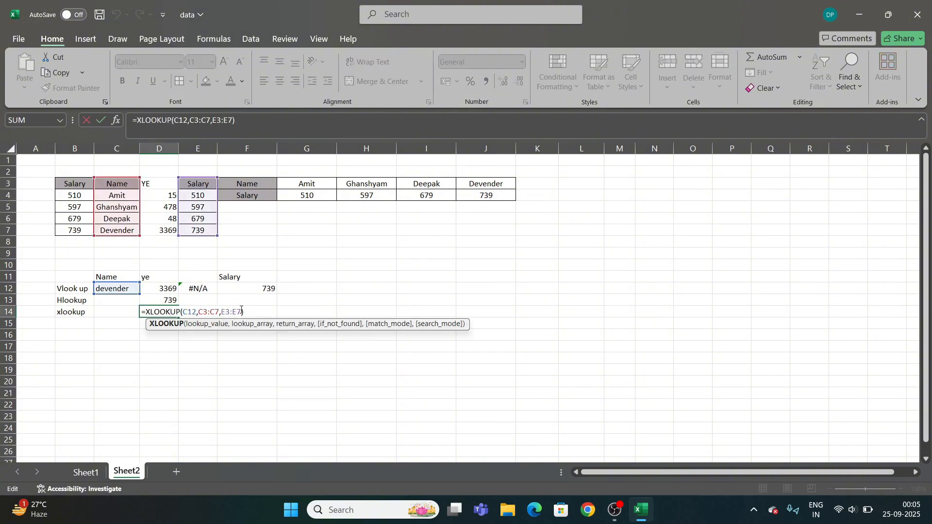
pyautogui.click(241, 311)
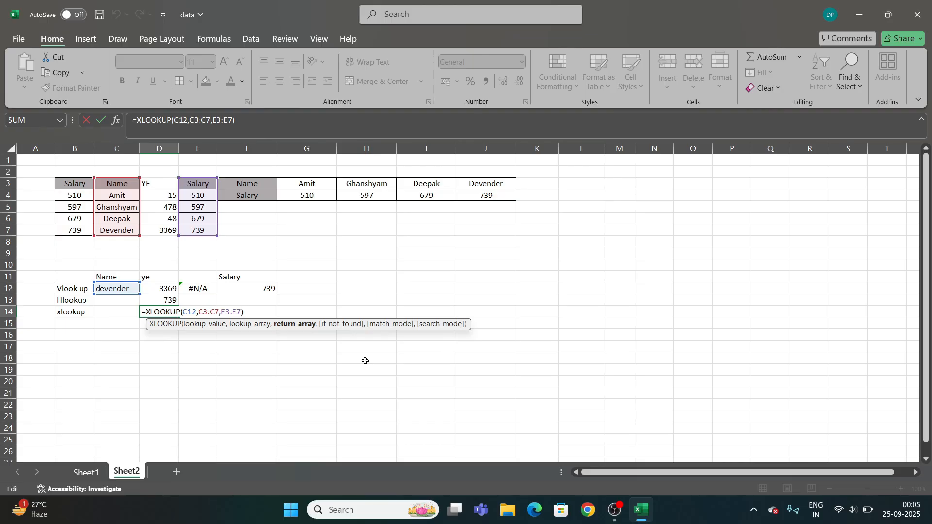
pyautogui.press('Return')
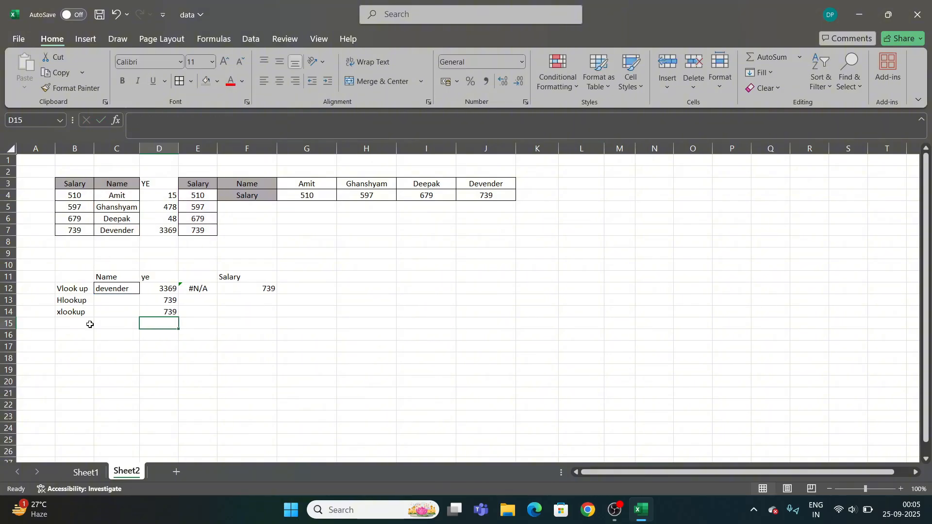
# Step: Enter an XLOOKUP formula in E14 with C12 as lookup value, F3:J3 as lookup array and F4:J4 as return array
pyautogui.click(204, 312)
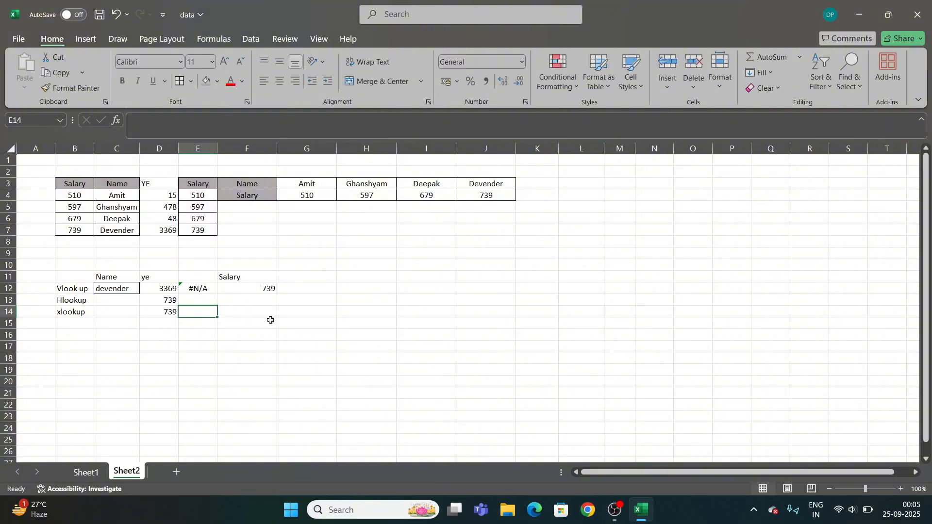
pyautogui.write('=xlo')
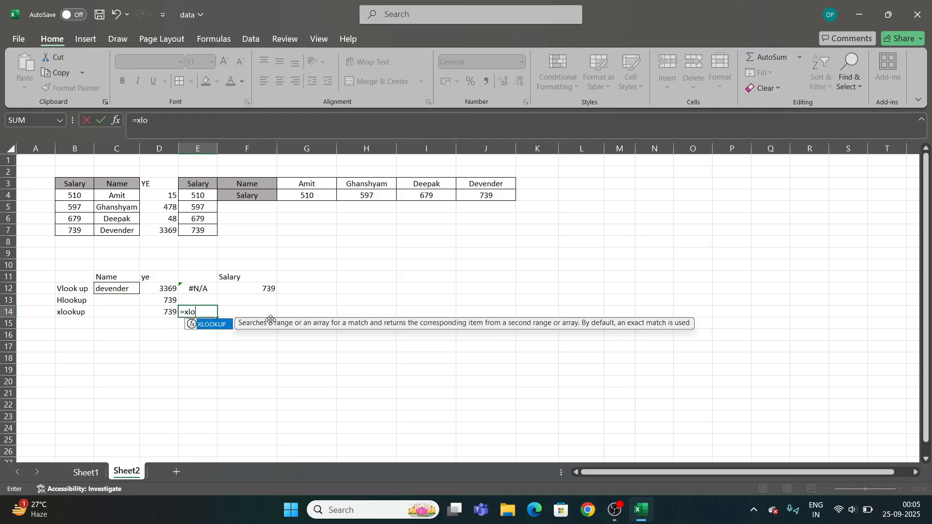
pyautogui.press('Tab')
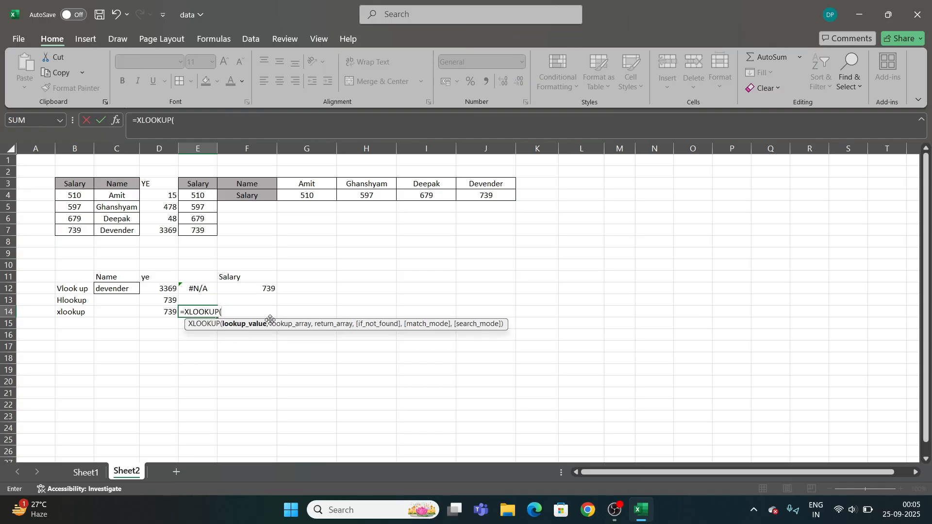
pyautogui.click(124, 289)
pyautogui.write(',')
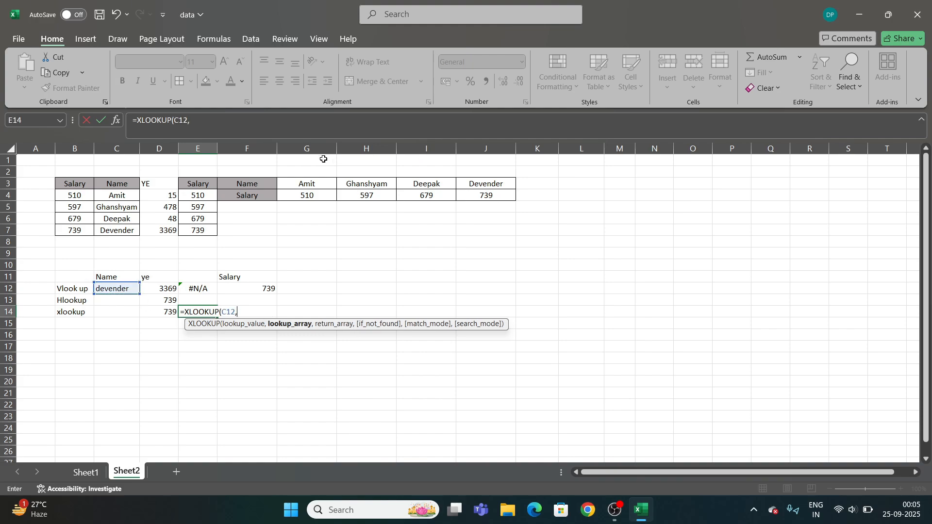
pyautogui.moveTo(261, 183); pyautogui.dragTo(514, 188)
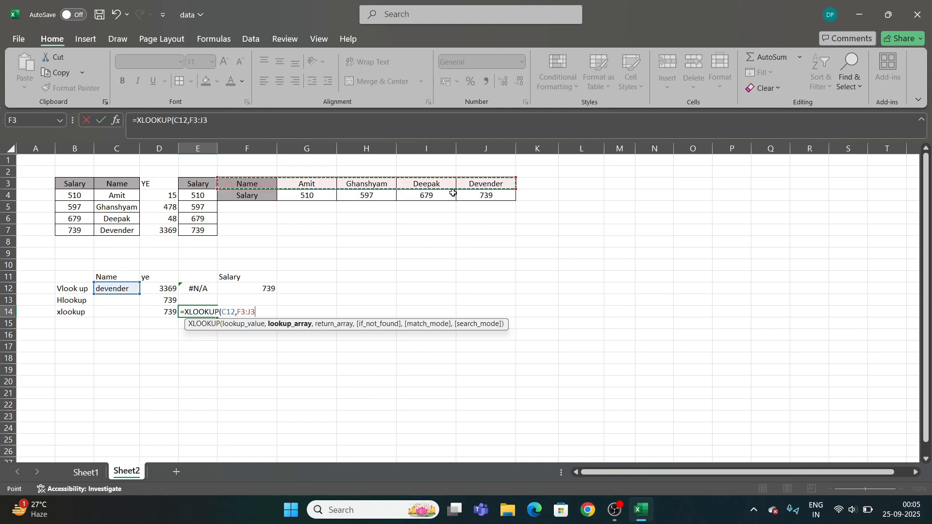
pyautogui.write(',')
pyautogui.moveTo(246, 201); pyautogui.dragTo(487, 200)
pyautogui.press('Return')
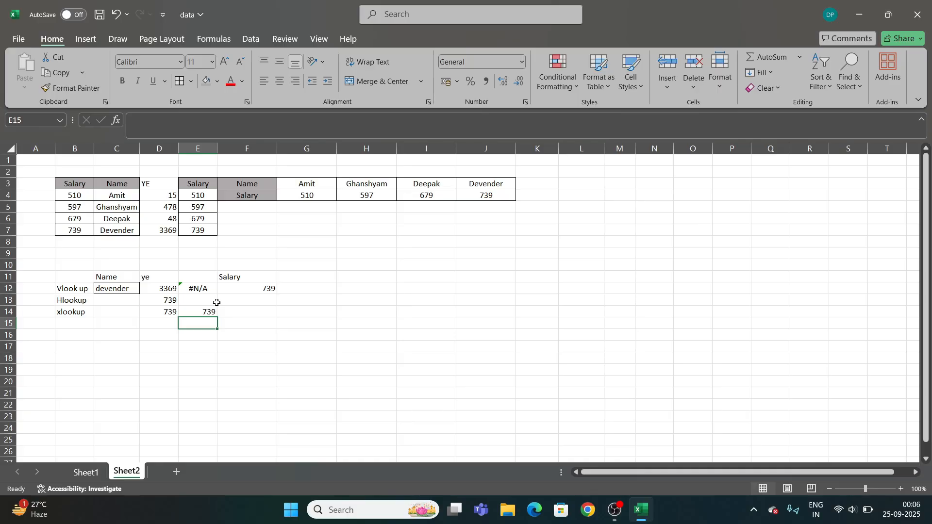
# Step: Set the lookup name in C12 to the second person in the Name column
pyautogui.click(100, 289)
pyautogui.click(146, 289)
pyautogui.click(117, 307)
pyautogui.click(198, 358)
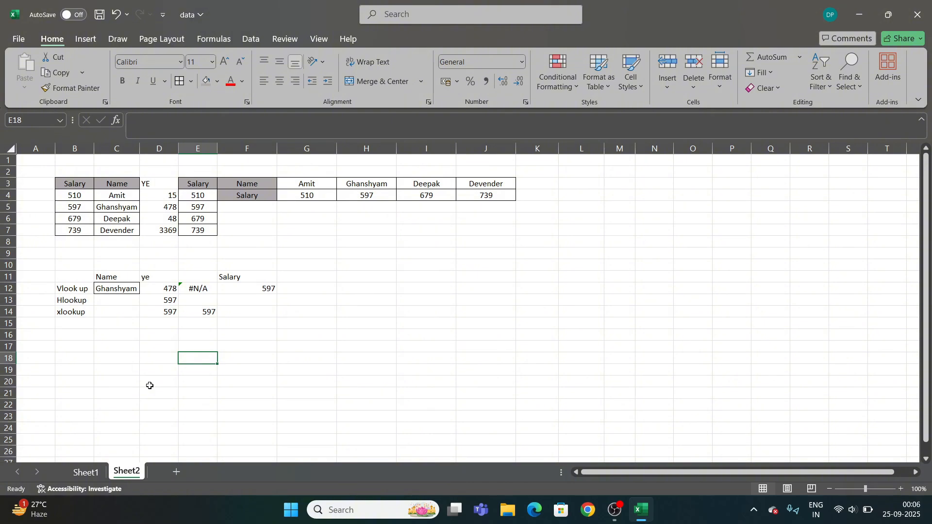
# Step: Move the transposed Name and Salary table to G3:K4 and add the labels match in B16 and index in B17
pyautogui.moveTo(248, 185); pyautogui.dragTo(461, 234)
pyautogui.click(74, 335)
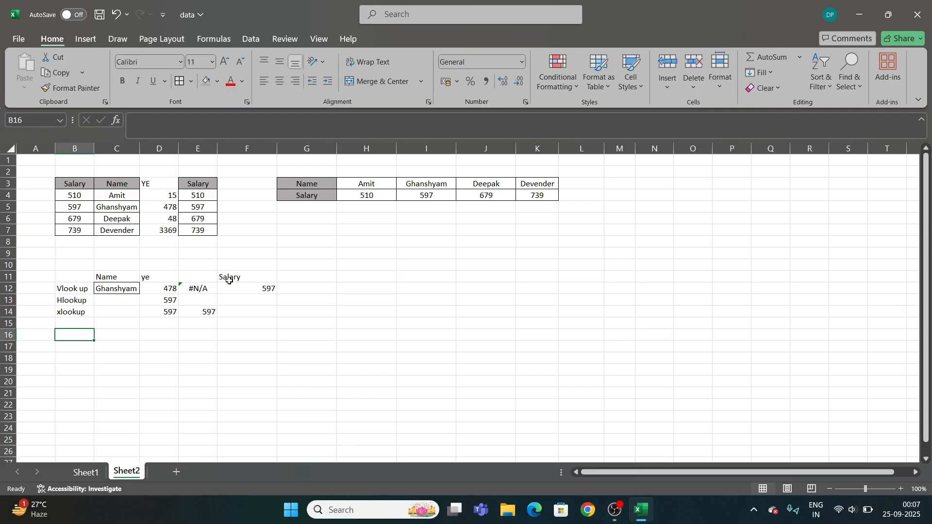
pyautogui.write('match')
pyautogui.press('Return')
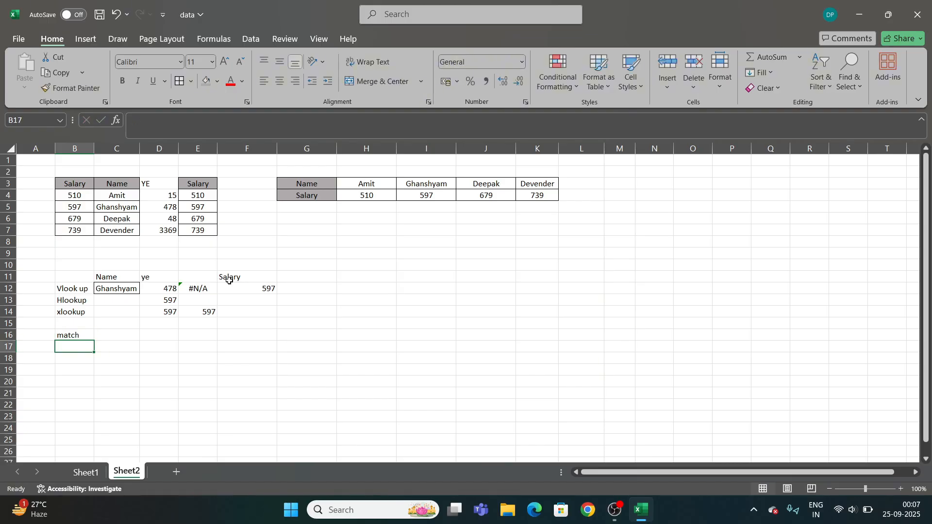
pyautogui.write('index')
pyautogui.press('Return')
pyautogui.moveTo(74, 289); pyautogui.dragTo(84, 350)
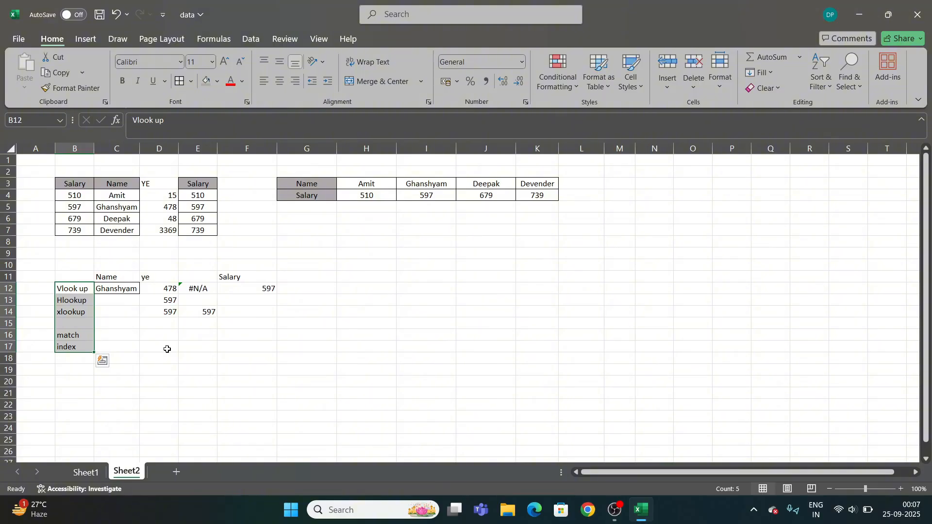
# Step: Enter a MATCH formula in C16 with C12 as the lookup value and C3:C7 as the lookup array
pyautogui.click(74, 335)
pyautogui.click(125, 332)
pyautogui.write('=ma')
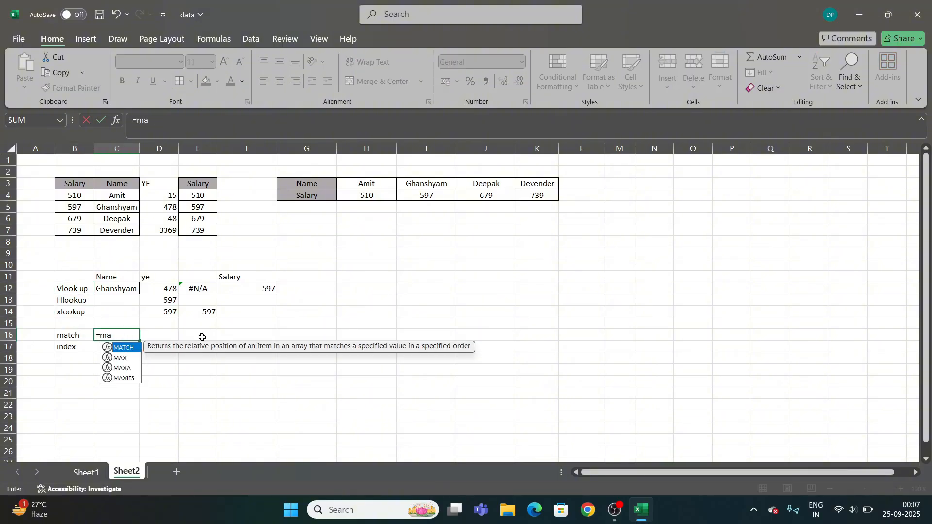
pyautogui.write('tch(')
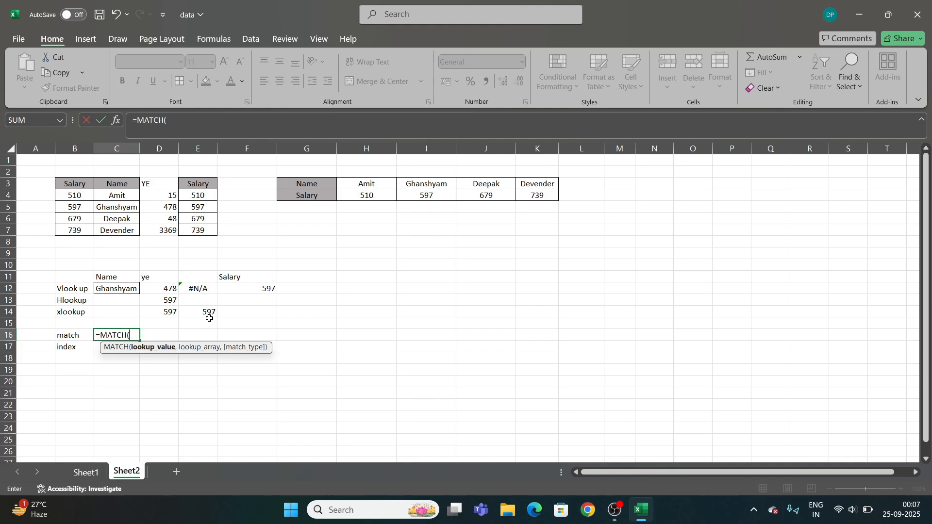
pyautogui.click(119, 290)
pyautogui.write(',')
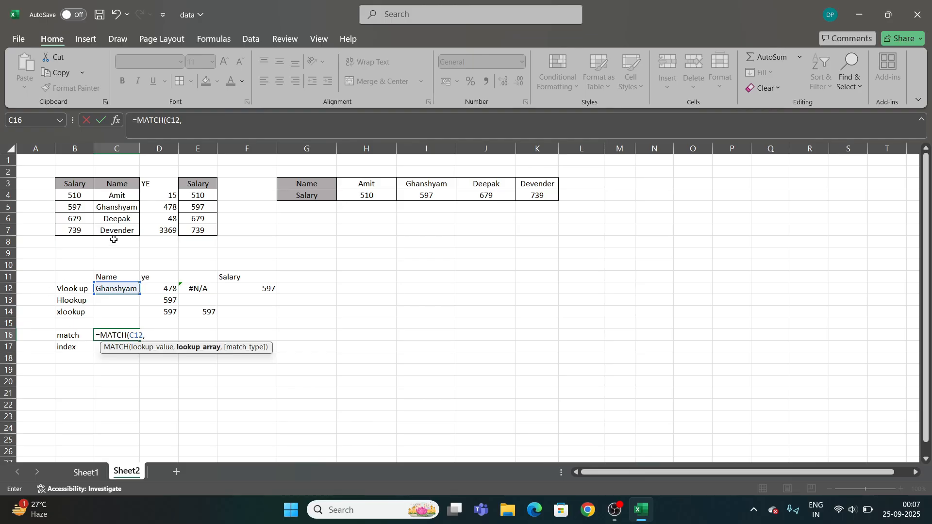
pyautogui.moveTo(116, 185); pyautogui.dragTo(122, 232)
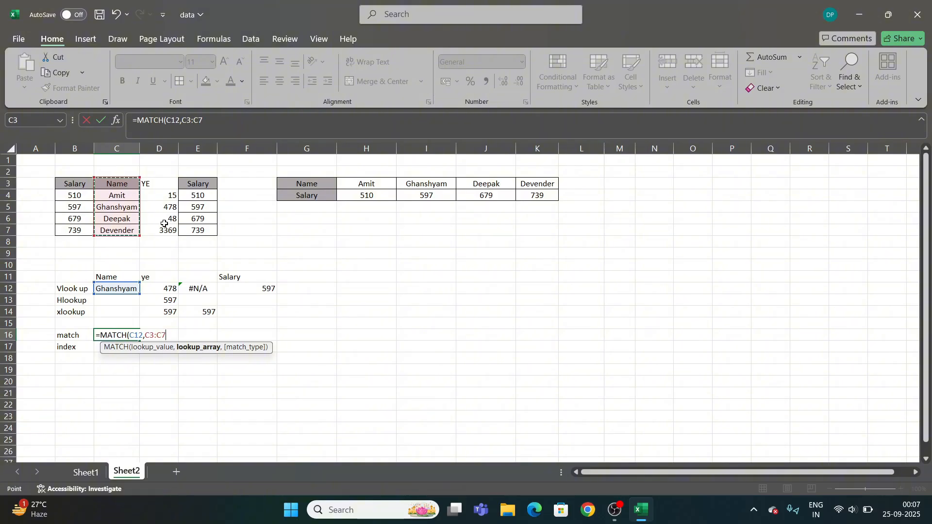
pyautogui.write(')')
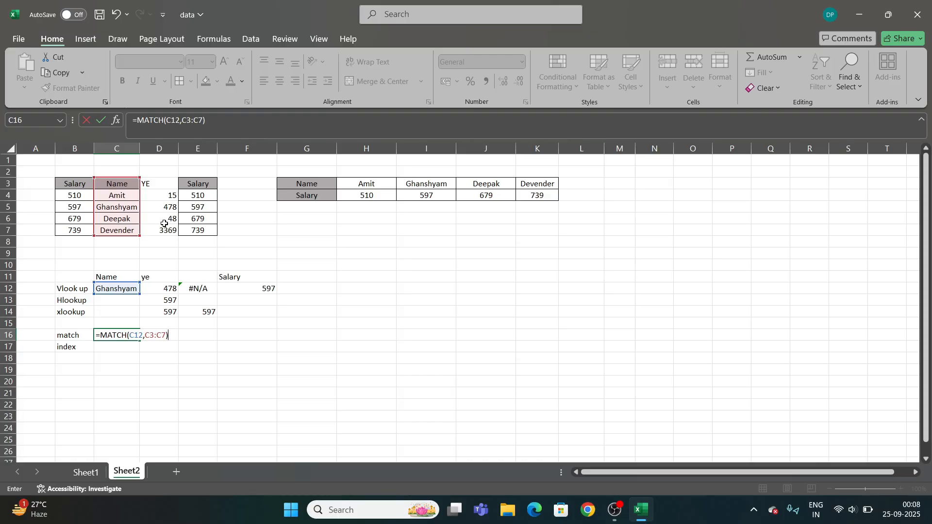
pyautogui.press('Return')
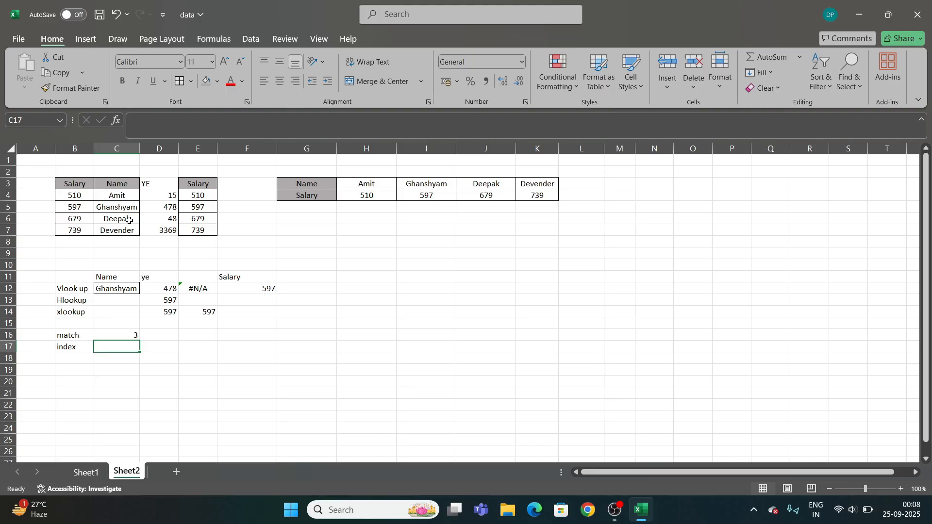
# Step: Change the lookup array of the MATCH formula in C16 to C4:C7, excluding the header
pyautogui.click(118, 187)
pyautogui.moveTo(118, 187); pyautogui.dragTo(119, 230)
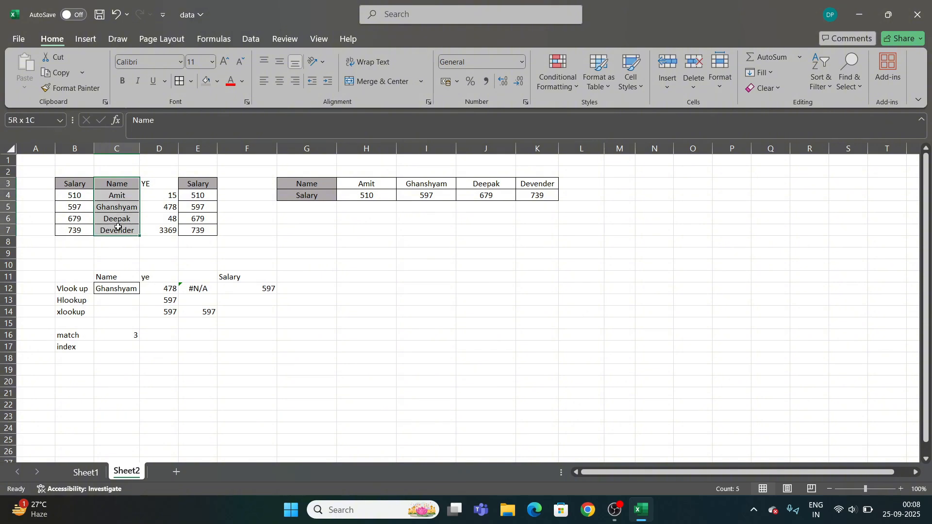
pyautogui.click(120, 334)
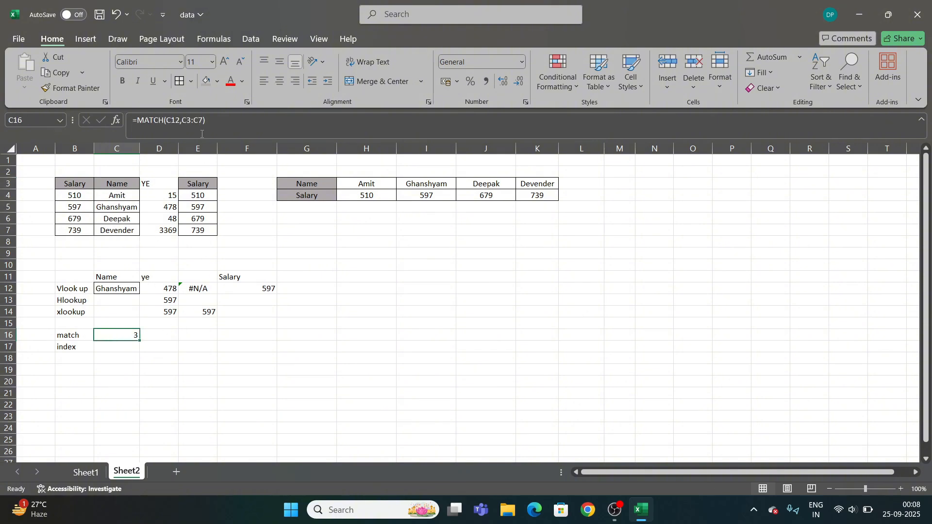
pyautogui.click(194, 121)
pyautogui.press('BackSpace')
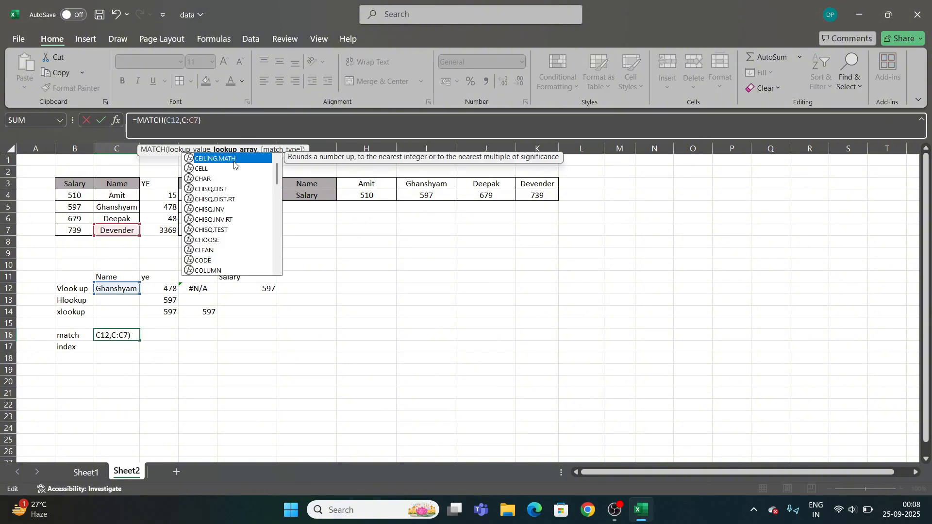
pyautogui.write('3')
pyautogui.press('Return')
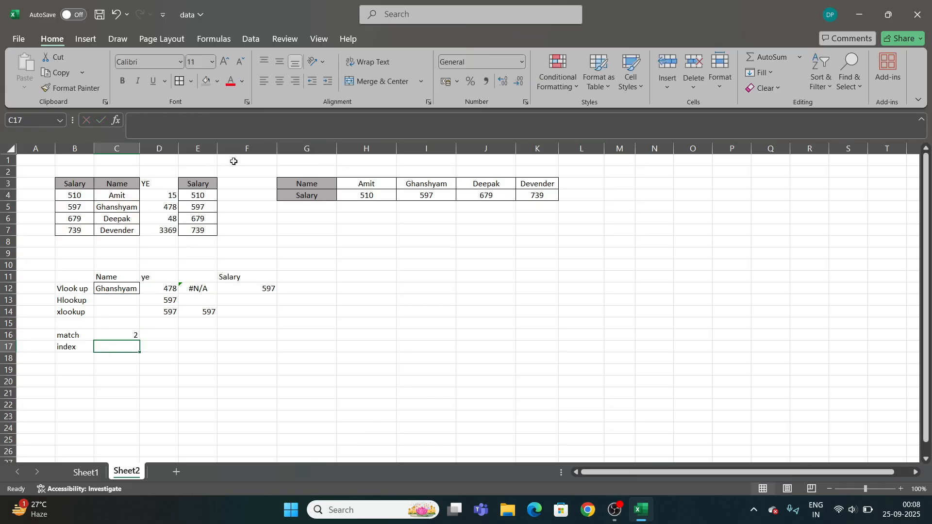
pyautogui.click(126, 333)
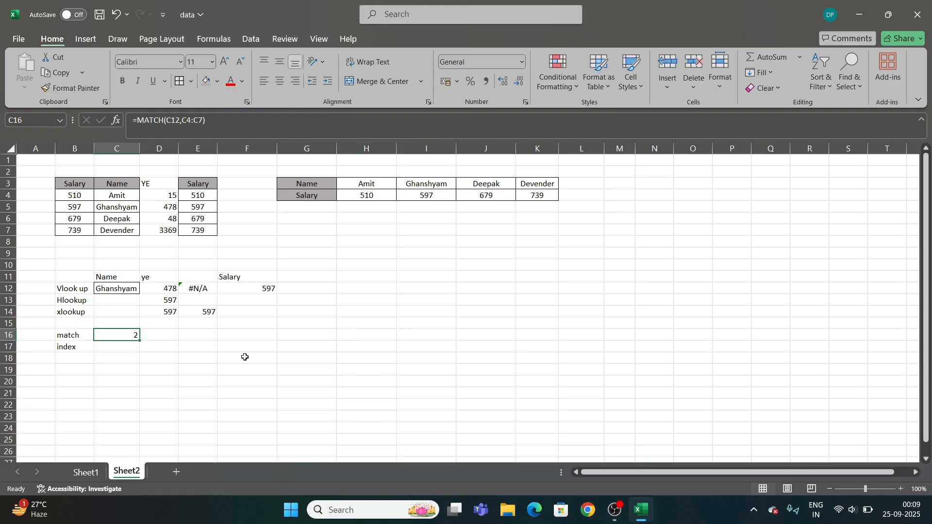
# Step: Enter an INDEX formula in C17 with C4:C7 as the array and row number 3
pyautogui.press('Down')
pyautogui.write('=in')
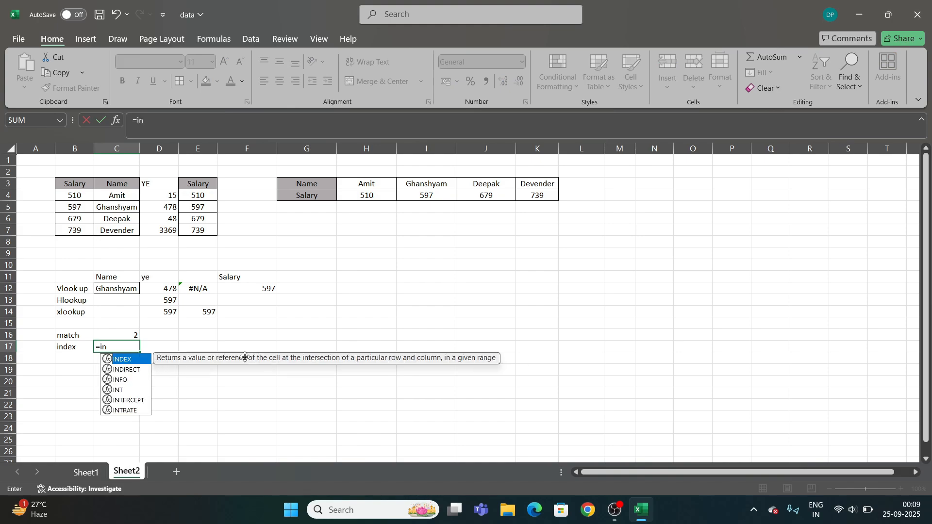
pyautogui.write('dex')
pyautogui.press('Tab')
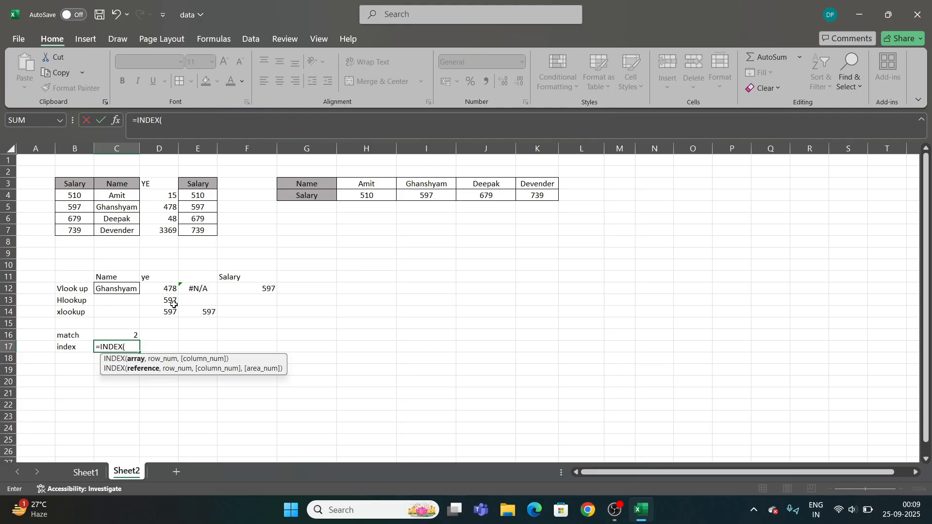
pyautogui.moveTo(119, 193); pyautogui.dragTo(120, 230)
pyautogui.write(',')
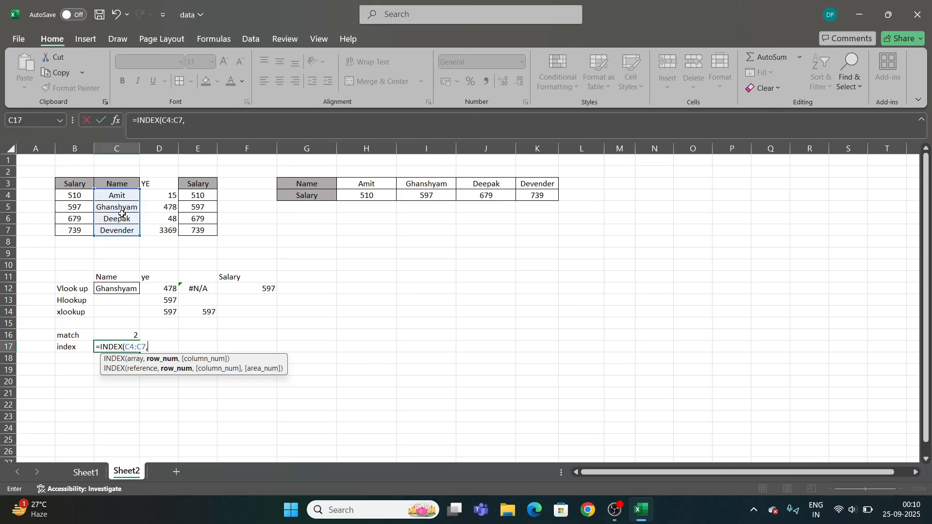
pyautogui.write('3')
pyautogui.press('Return')
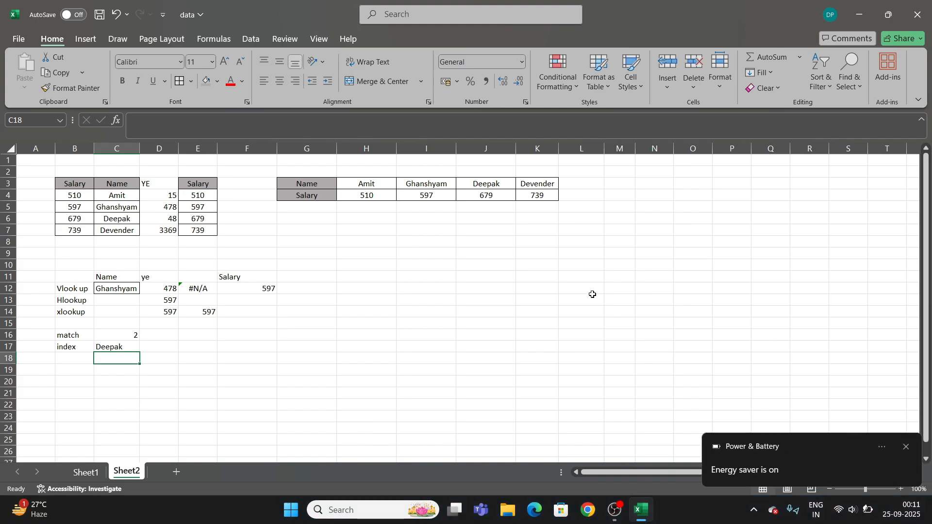
pyautogui.click(489, 342)
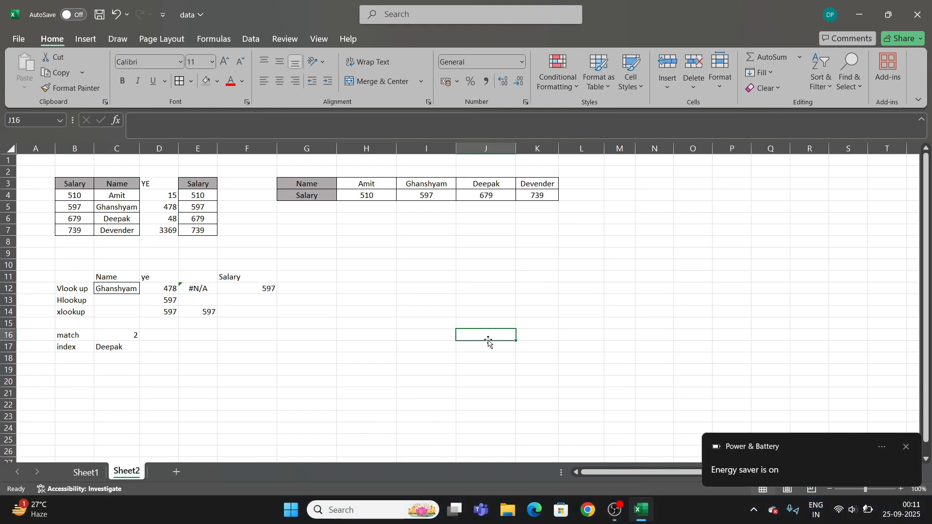
pyautogui.click(910, 452)
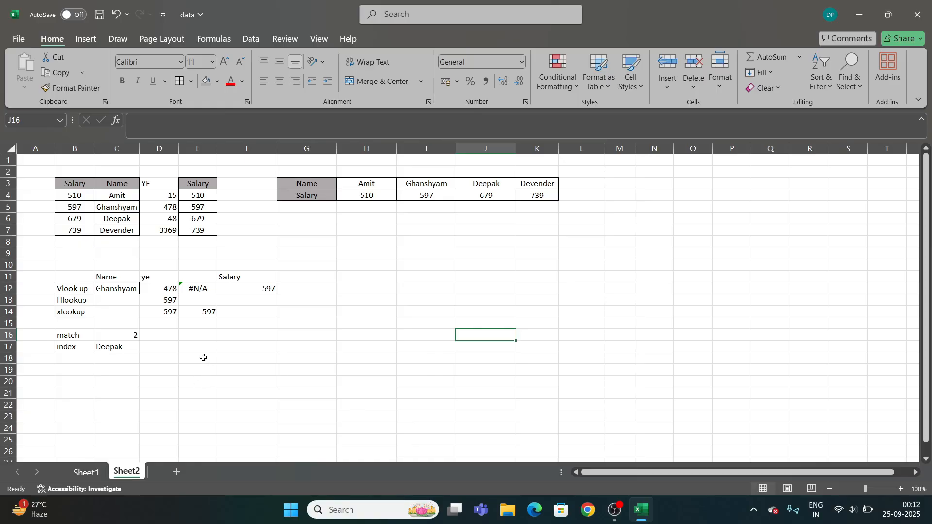
# Step: Add the label index match in B19
pyautogui.click(105, 334)
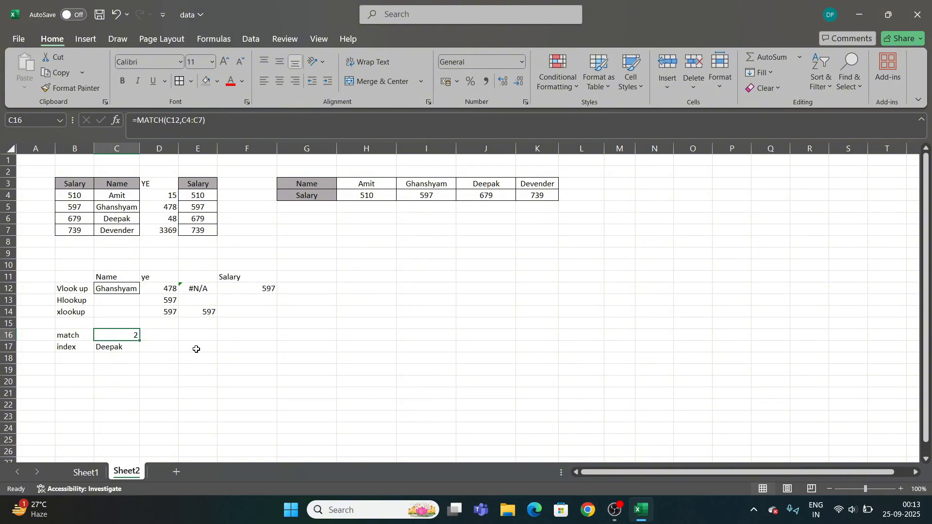
pyautogui.click(72, 365)
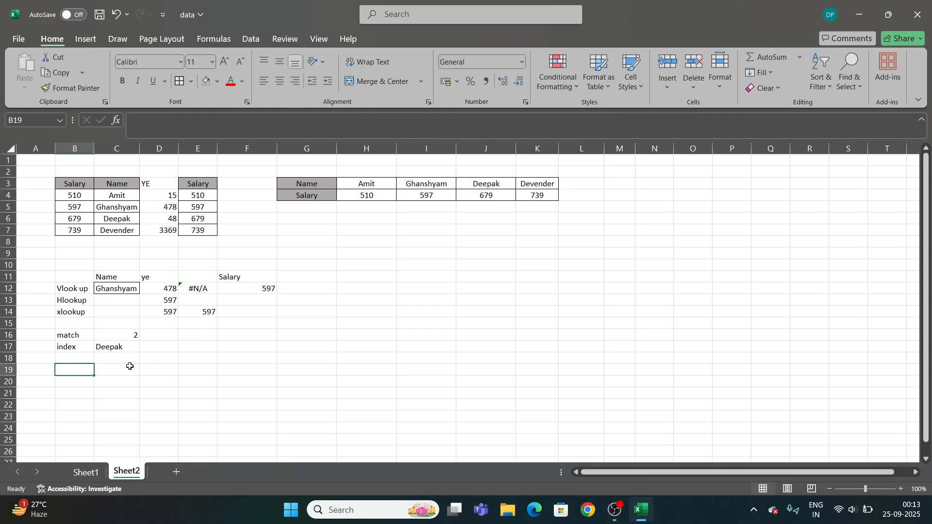
pyautogui.write('index')
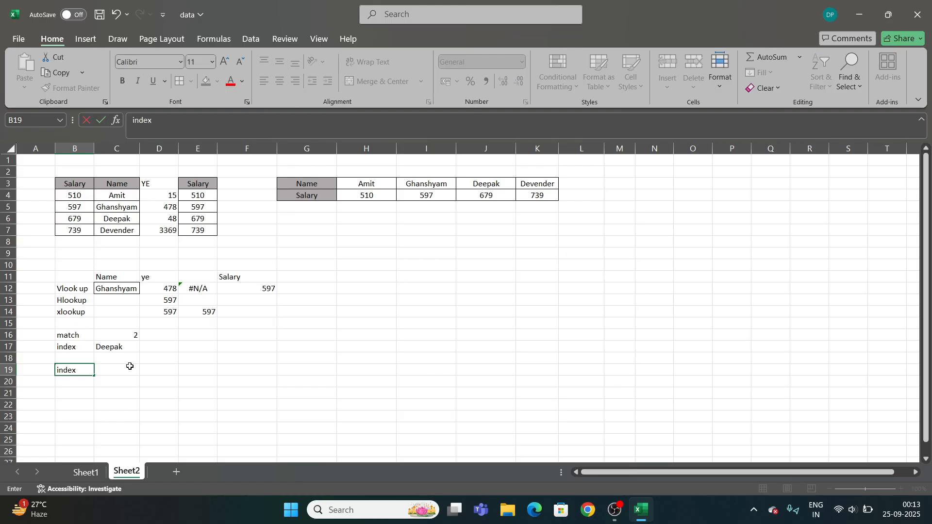
pyautogui.write(' match')
pyautogui.click(367, 356)
# Step: Enter an INDEX formula in C19 with C3:E7 as the array, row number 0 and column number 3
pyautogui.click(135, 372)
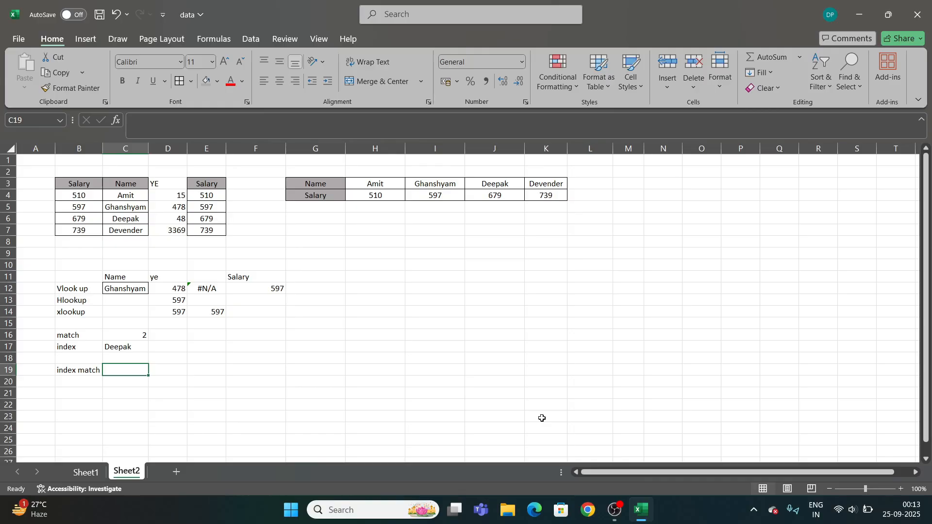
pyautogui.write('=')
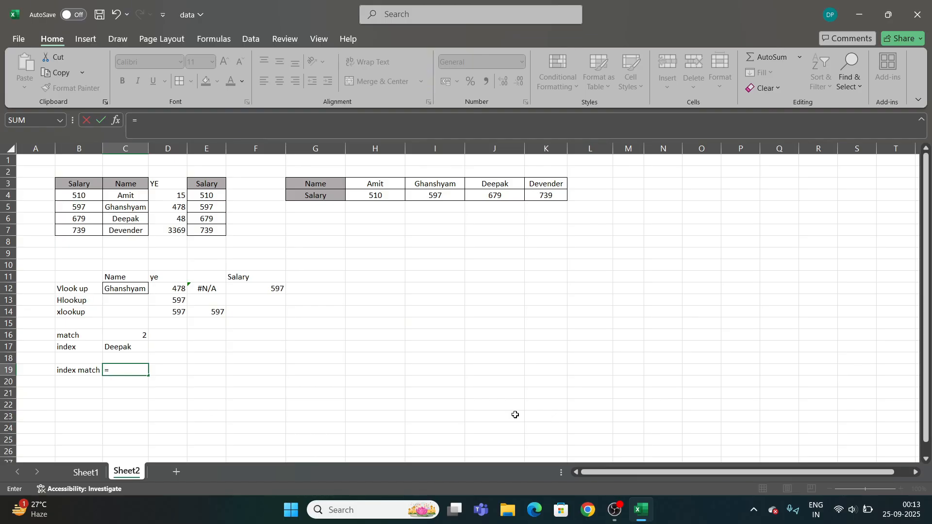
pyautogui.write('INDEX(')
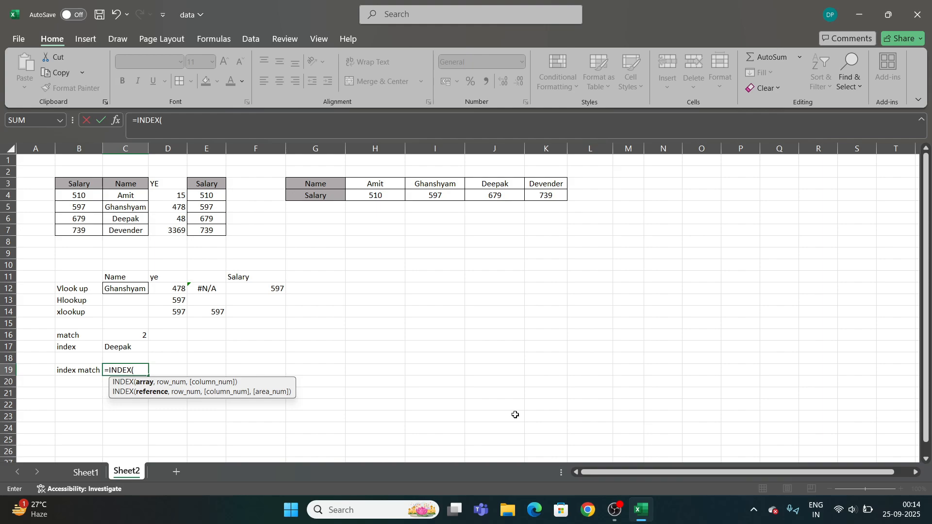
pyautogui.moveTo(125, 185); pyautogui.dragTo(224, 229)
pyautogui.write(',')
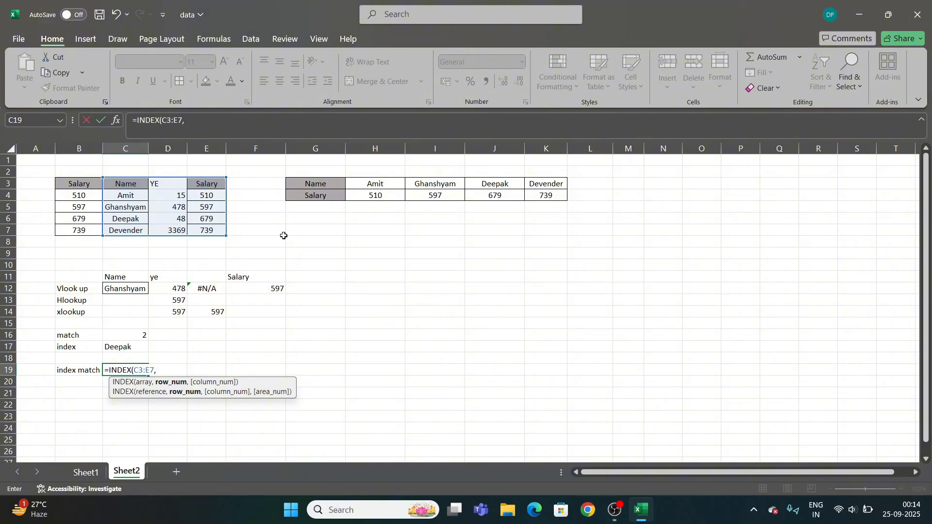
pyautogui.write('0,3')
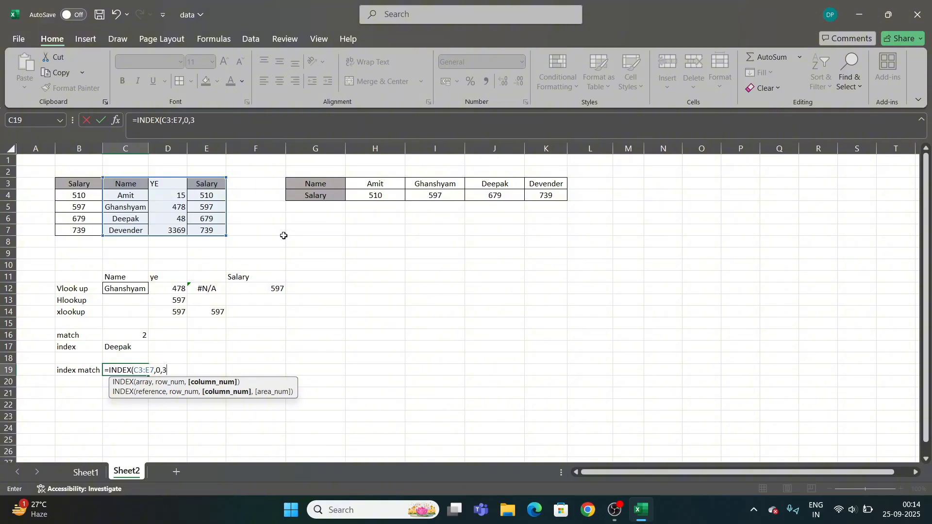
pyautogui.press('Return')
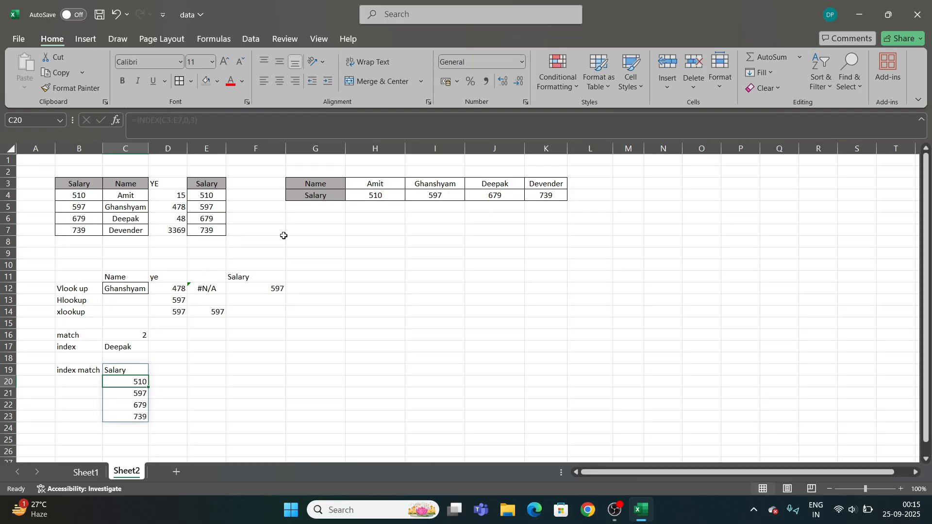
# Step: Change the row number of the INDEX formula in C19 to 1
pyautogui.click(121, 370)
pyautogui.doubleClick(136, 370)
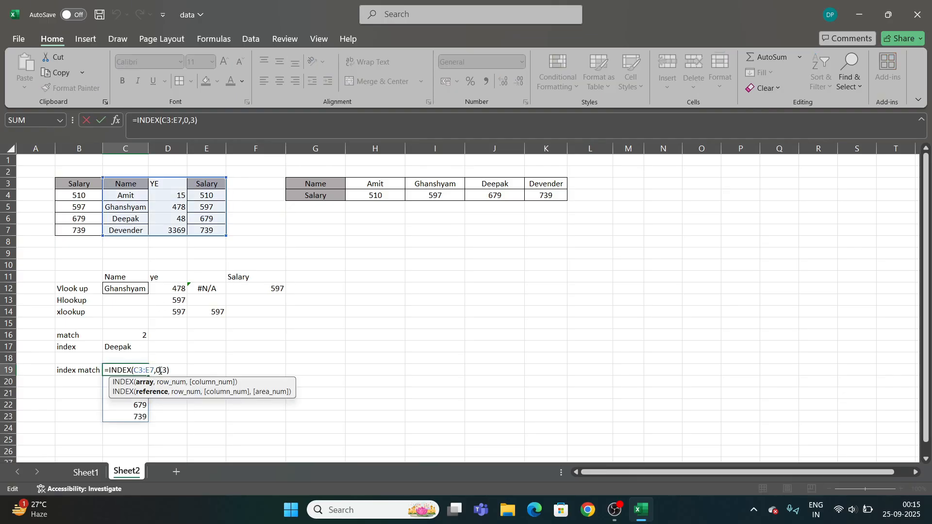
pyautogui.click(164, 370)
pyautogui.click(159, 370)
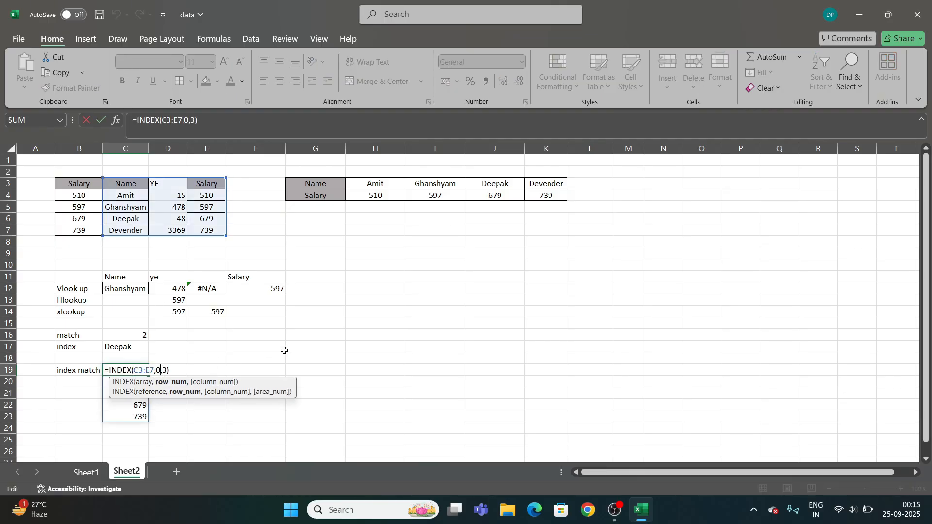
pyautogui.press('BackSpace')
pyautogui.write('1')
pyautogui.press('Return')
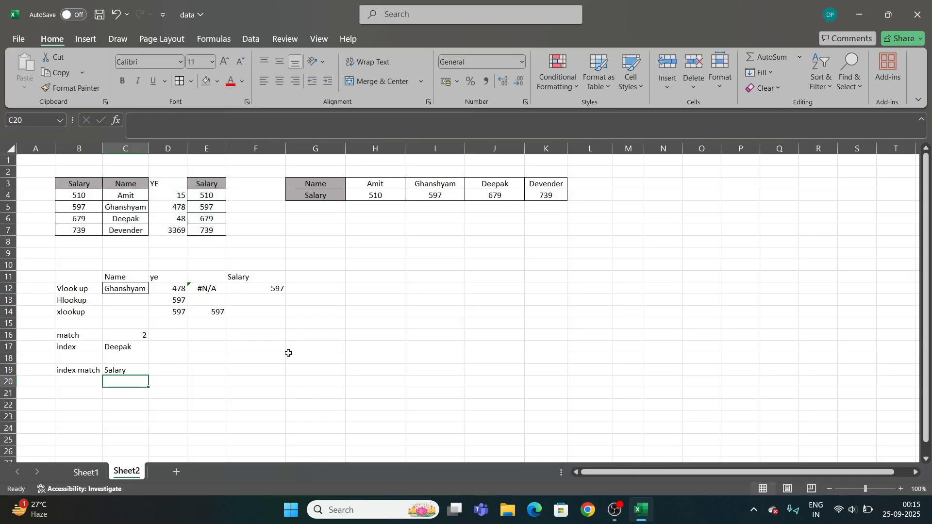
pyautogui.click(135, 371)
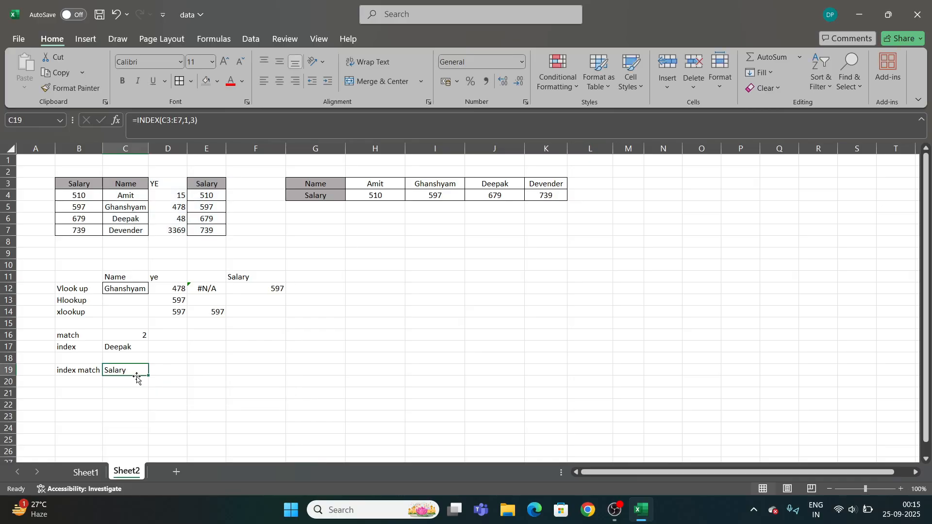
pyautogui.doubleClick(136, 370)
pyautogui.click(135, 351)
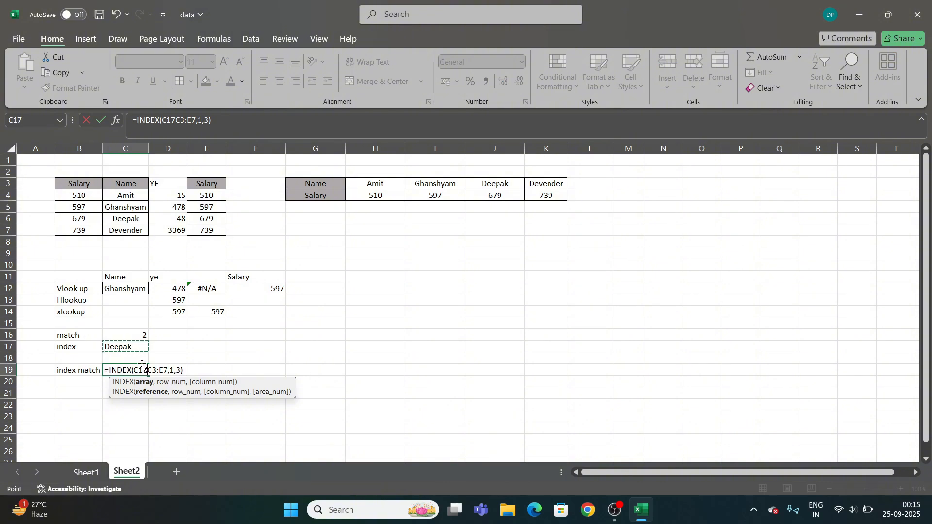
pyautogui.hotkey('ctrl', 'z')
pyautogui.press('Return')
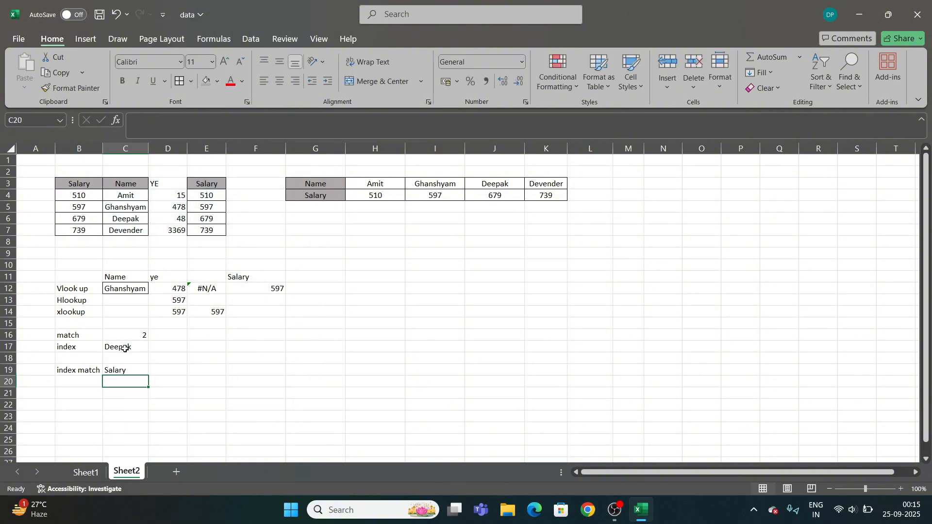
pyautogui.click(123, 348)
pyautogui.doubleClick(141, 347)
pyautogui.click(154, 347)
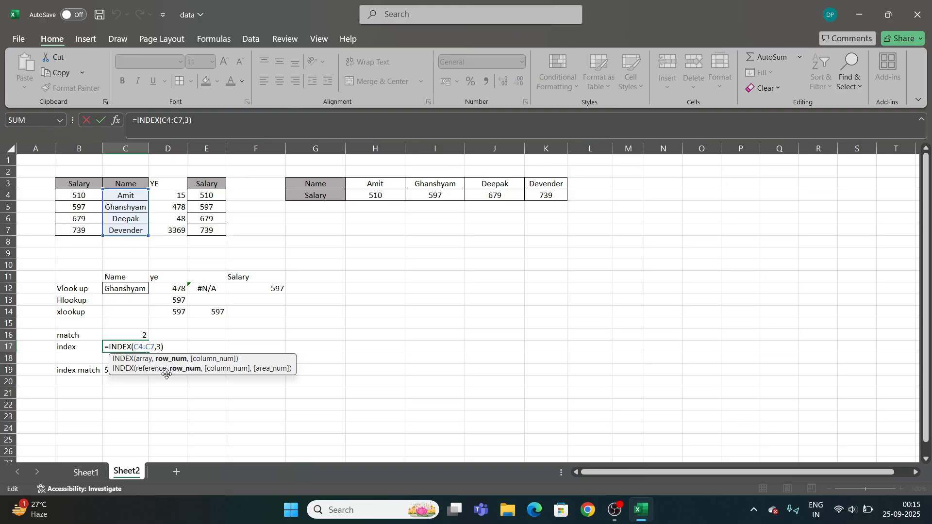
# Step: Set both the row number and the column number of the INDEX formula in C19 to 0
pyautogui.click(129, 370)
pyautogui.doubleClick(130, 370)
pyautogui.click(160, 371)
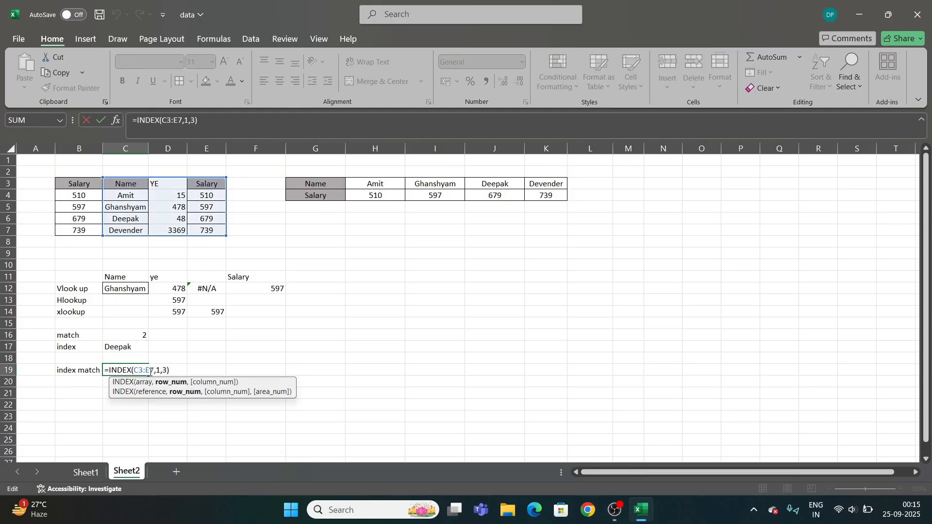
pyautogui.click(167, 371)
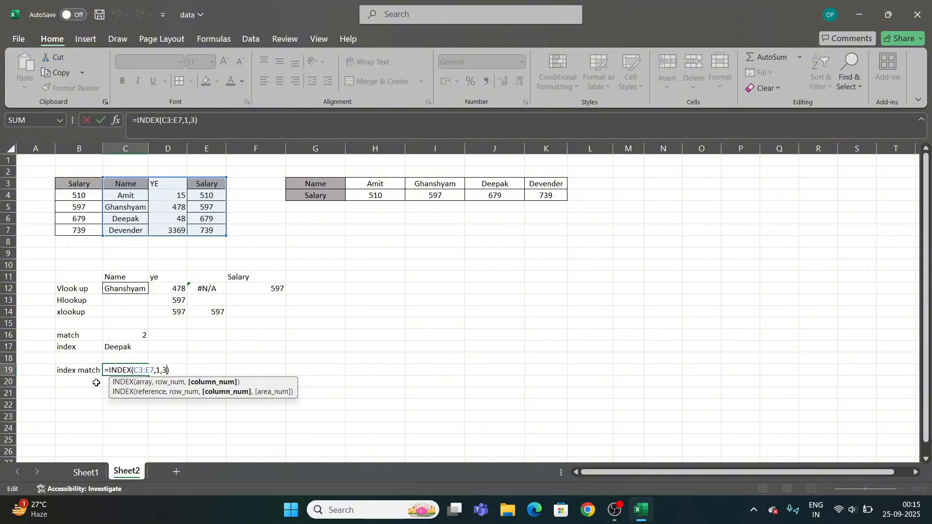
pyautogui.click(158, 370)
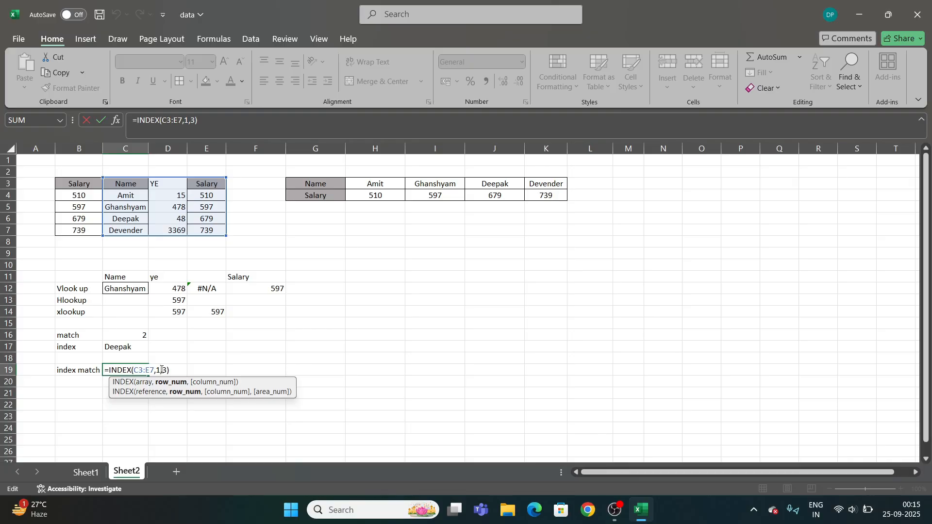
pyautogui.press('BackSpace')
pyautogui.write('0')
pyautogui.click(162, 369)
pyautogui.press('Delete')
pyautogui.write('0')
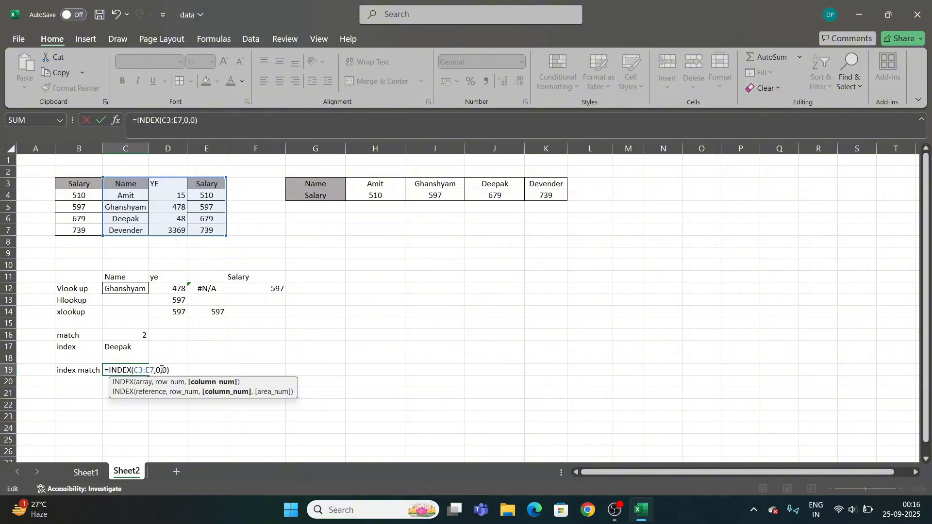
pyautogui.press('Return')
pyautogui.press('Up')
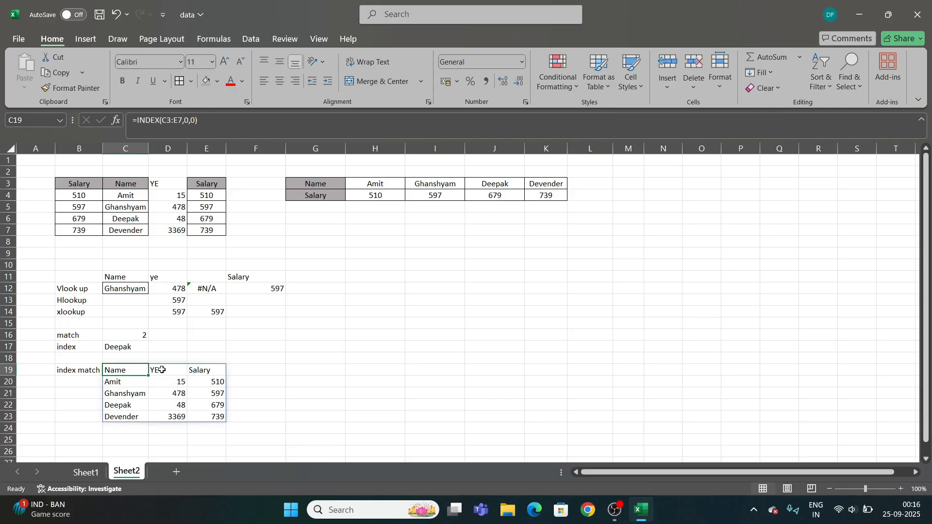
# Step: Set the column number of the INDEX formula in C19 to 3
pyautogui.press('F2')
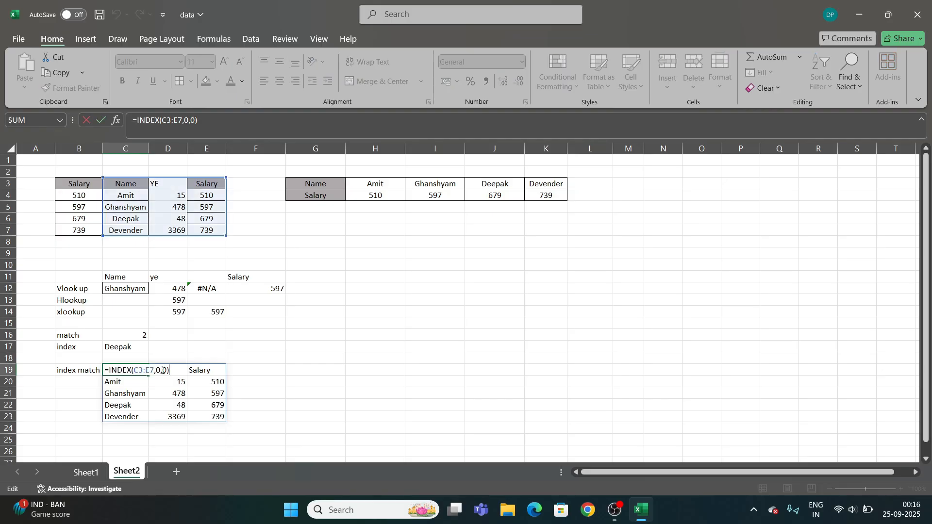
pyautogui.press('Left')
pyautogui.press('BackSpace')
pyautogui.write('3')
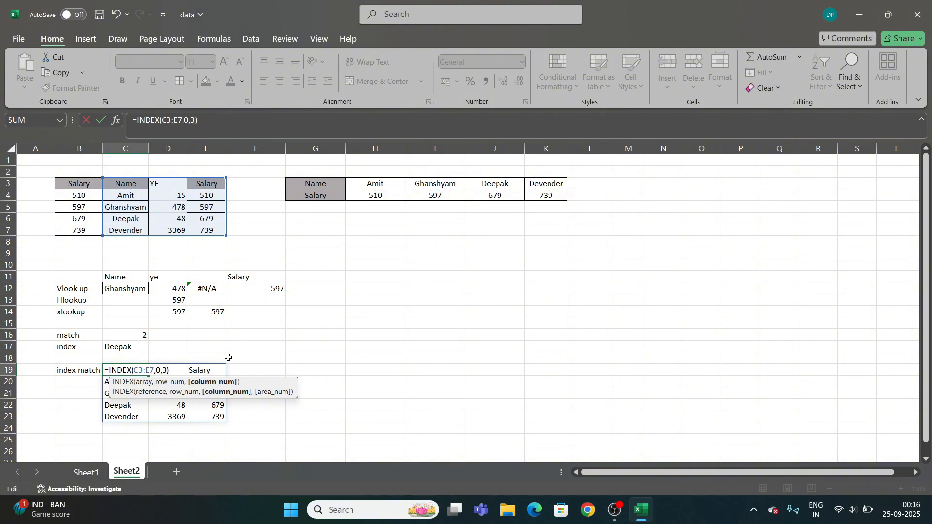
pyautogui.press('Return')
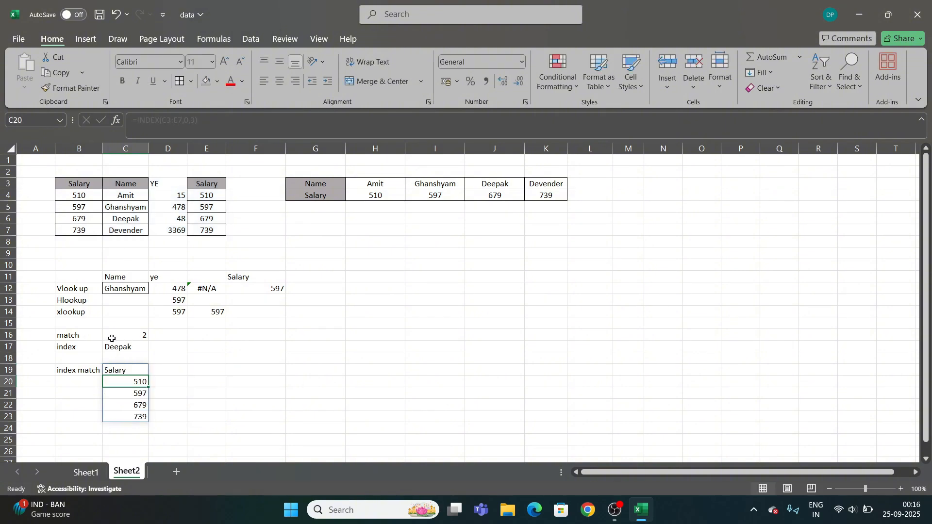
pyautogui.click(111, 336)
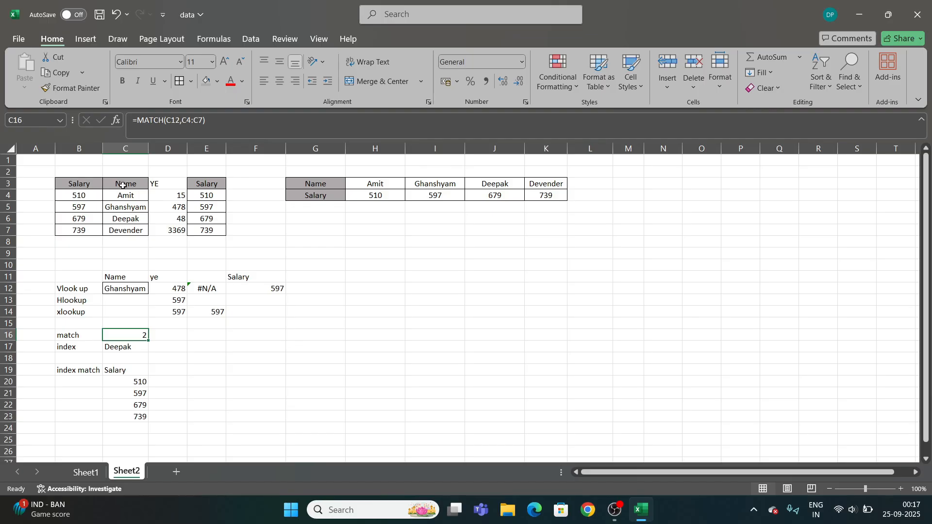
pyautogui.moveTo(125, 206); pyautogui.dragTo(127, 230)
pyautogui.click(199, 341)
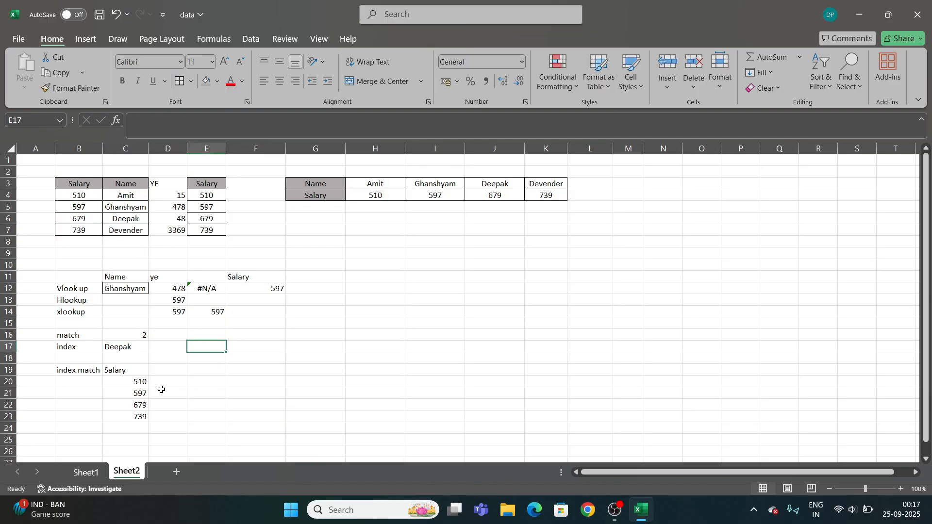
# Step: Replace the row number 0 in the INDEX formula in C19 with a nested MATCH function
pyautogui.click(140, 368)
pyautogui.doubleClick(140, 368)
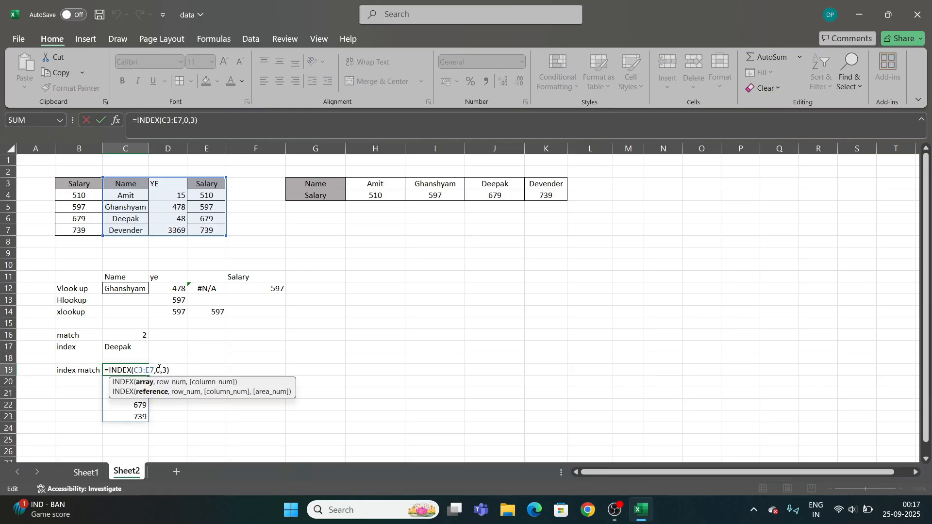
pyautogui.press('Right')
pyautogui.press('Right')
pyautogui.press('Right')
pyautogui.press('Right')
pyautogui.press('Right')
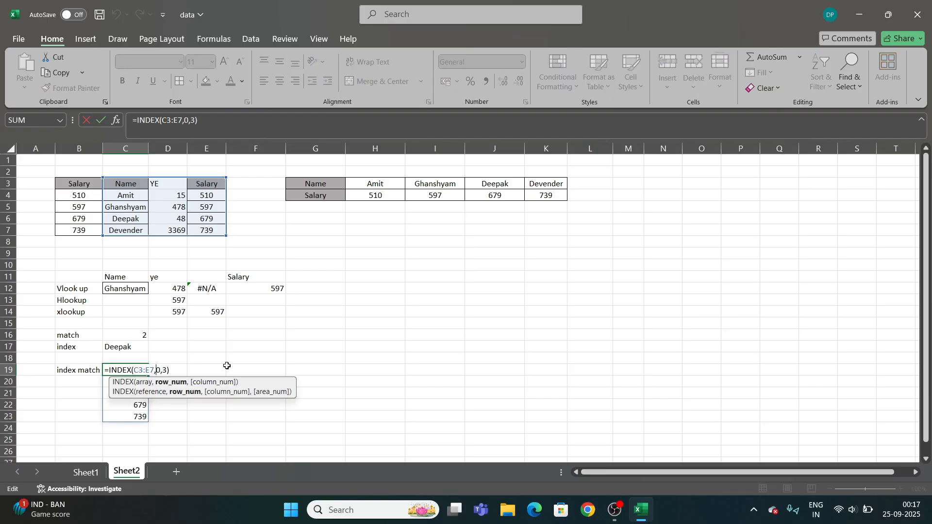
pyautogui.press('BackSpace')
pyautogui.write('a')
pyautogui.press('BackSpace')
pyautogui.write('match')
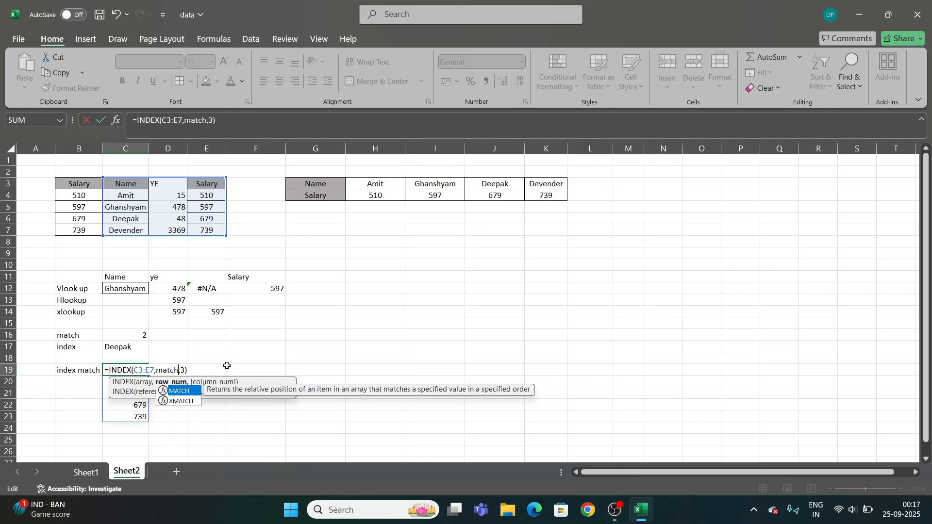
pyautogui.press('Tab')
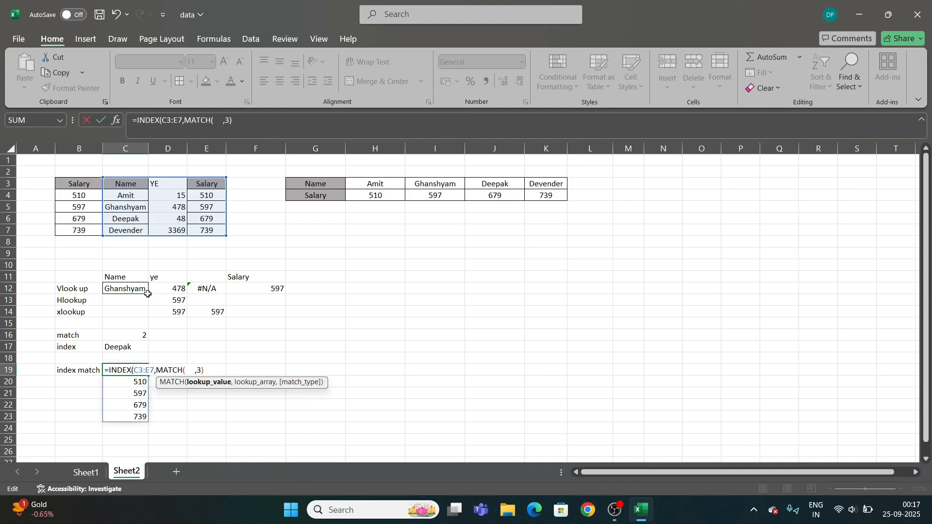
# Step: Complete the nested MATCH in C19 with lookup value C12, lookup array C3:C7 and match type 0, keeping column number 3
pyautogui.press('F2')
pyautogui.click(120, 289)
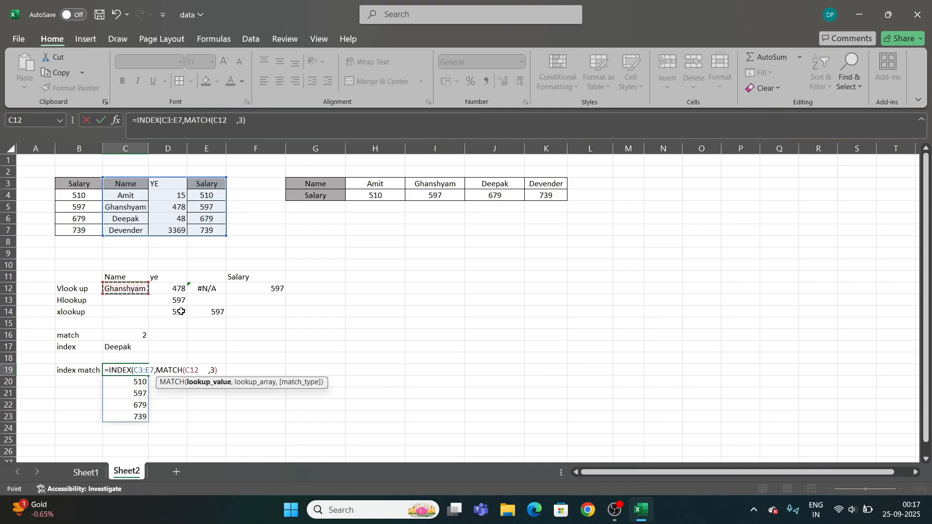
pyautogui.write(',')
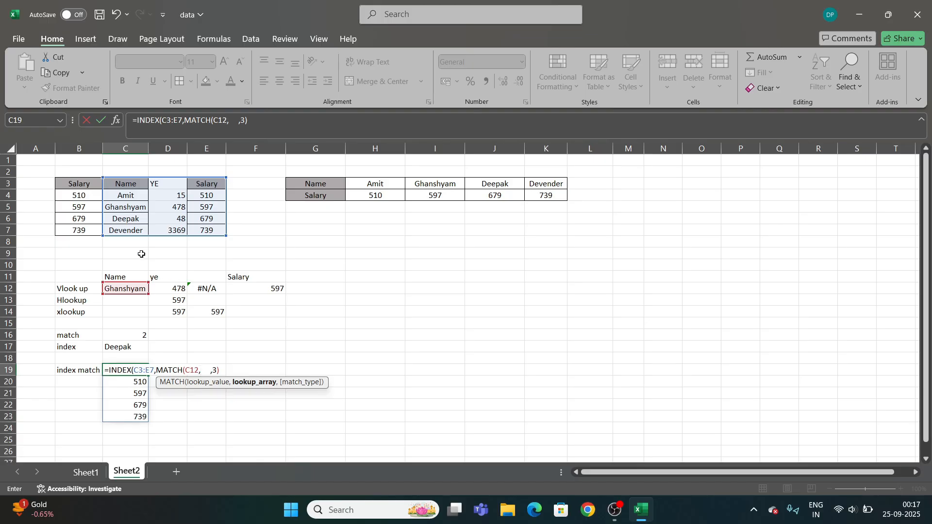
pyautogui.moveTo(127, 189); pyautogui.dragTo(101, 231)
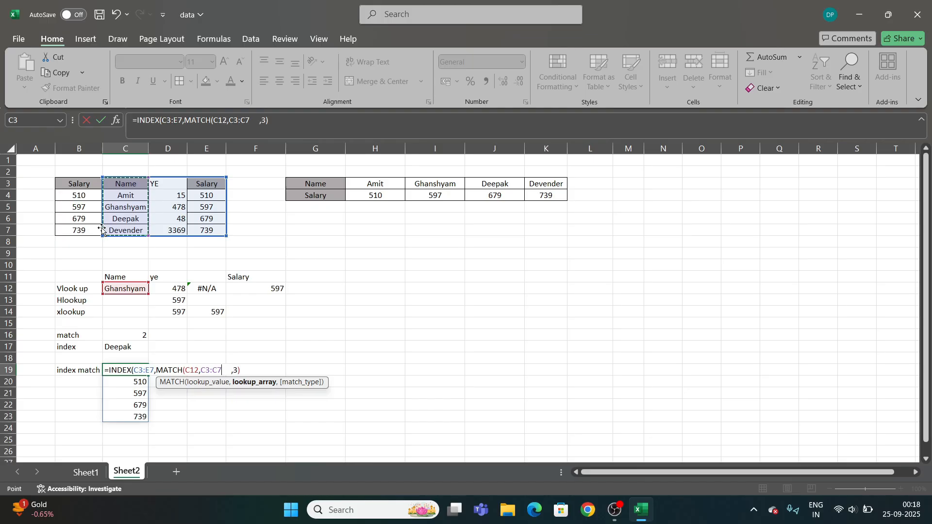
pyautogui.write(',')
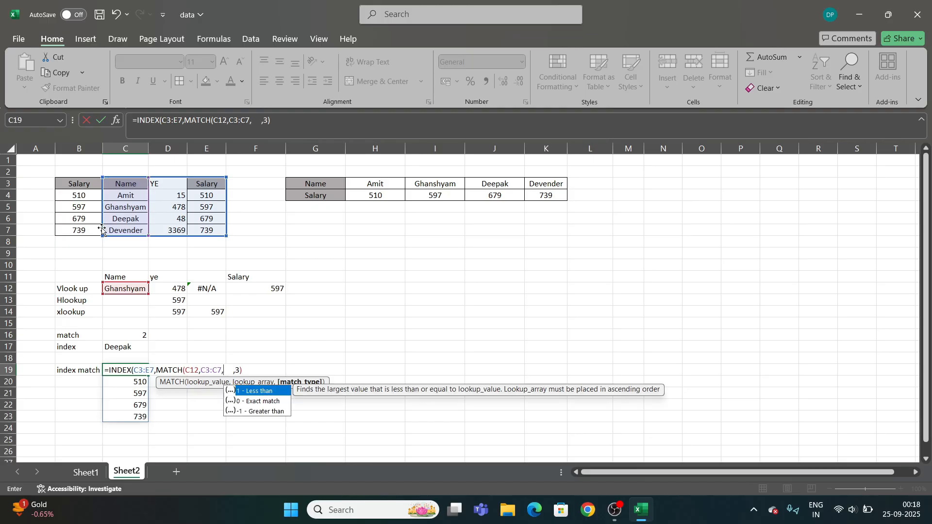
pyautogui.write('0')
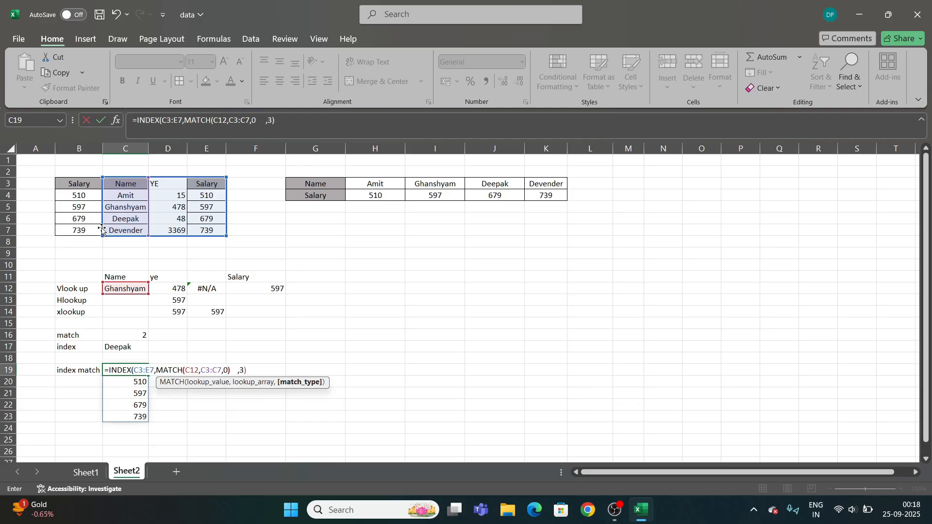
pyautogui.write(')')
pyautogui.press('Delete')
pyautogui.press('Delete')
pyautogui.press('Delete')
pyautogui.press('Delete')
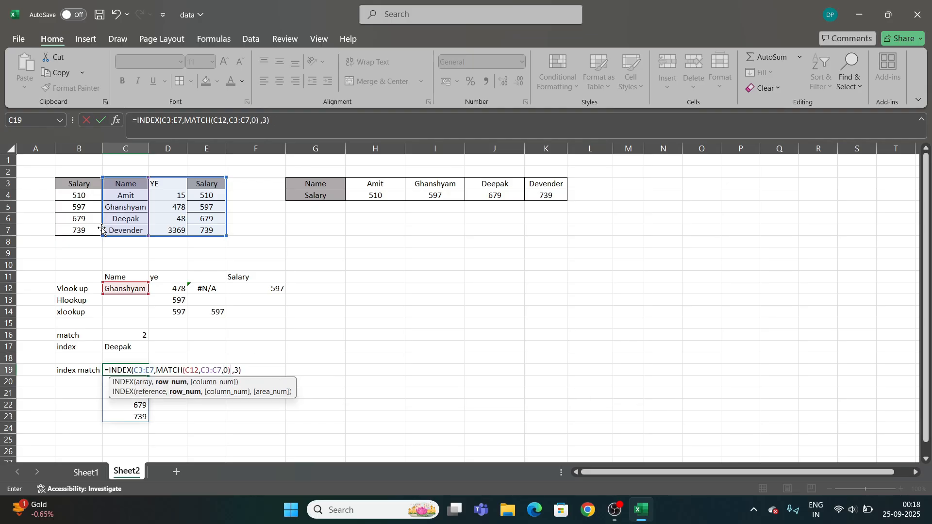
pyautogui.press('Delete')
pyautogui.press('Return')
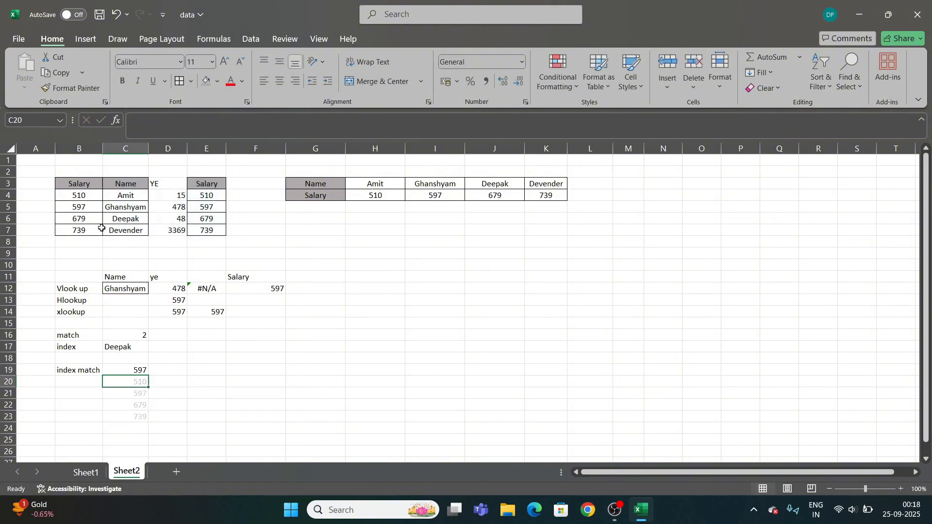
# Step: Choose the first name from the drop-down list in C12 to test the INDEX-MATCH formula
pyautogui.click(120, 370)
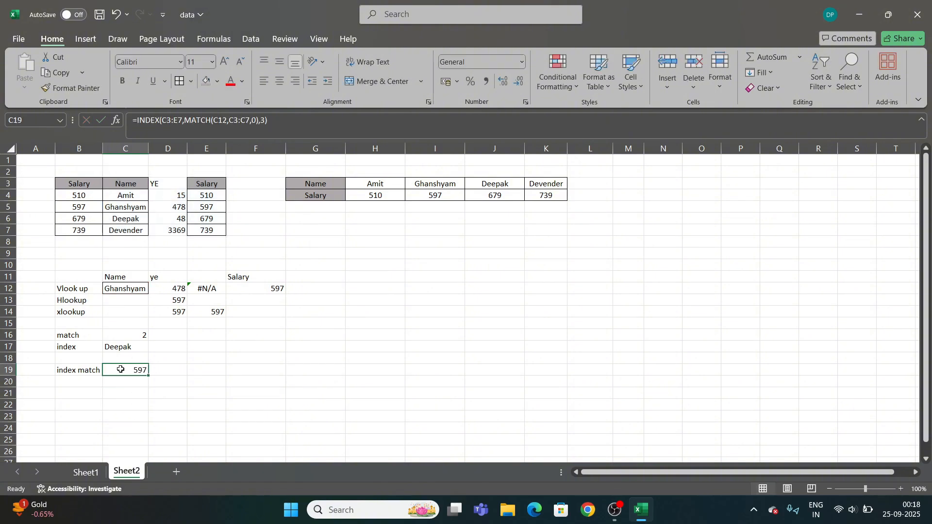
pyautogui.click(145, 289)
pyautogui.click(153, 290)
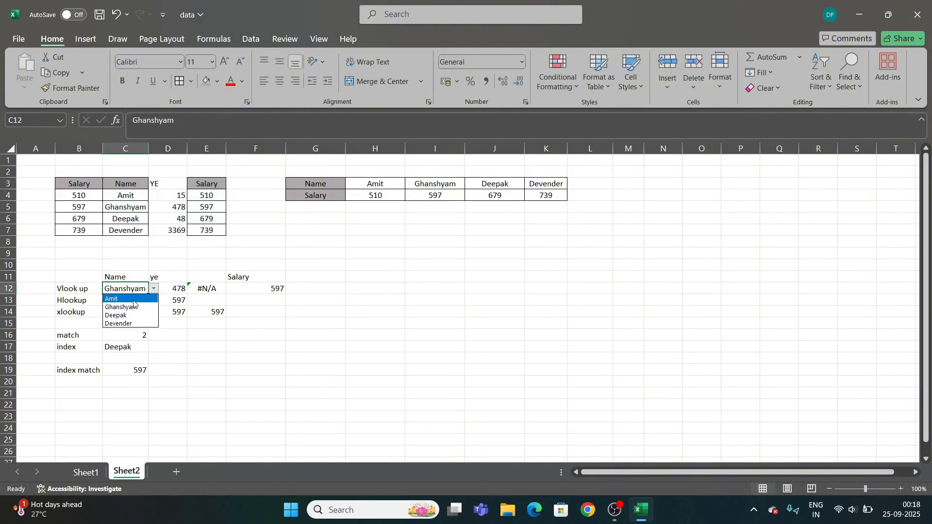
pyautogui.click(119, 298)
# Step: Compare the salary results of the VLOOKUP, HLOOKUP, XLOOKUP and INDEX-MATCH formulas and review the function labels in B12:B19
pyautogui.click(140, 370)
pyautogui.click(214, 311)
pyautogui.click(279, 291)
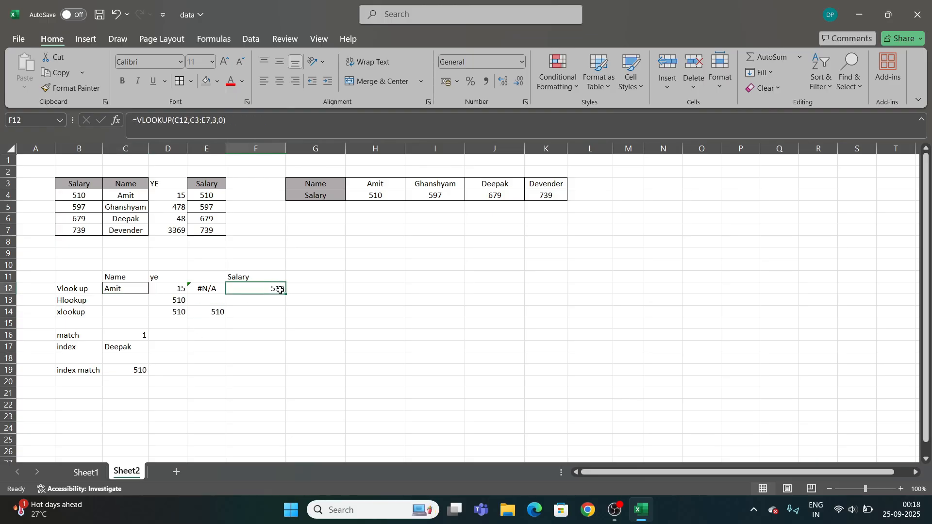
pyautogui.click(176, 303)
pyautogui.moveTo(175, 316); pyautogui.dragTo(213, 313)
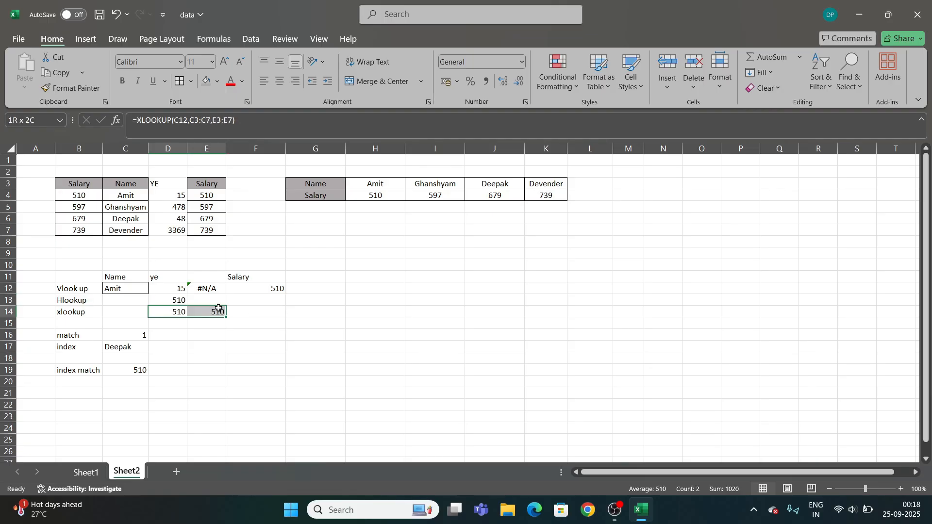
pyautogui.click(142, 373)
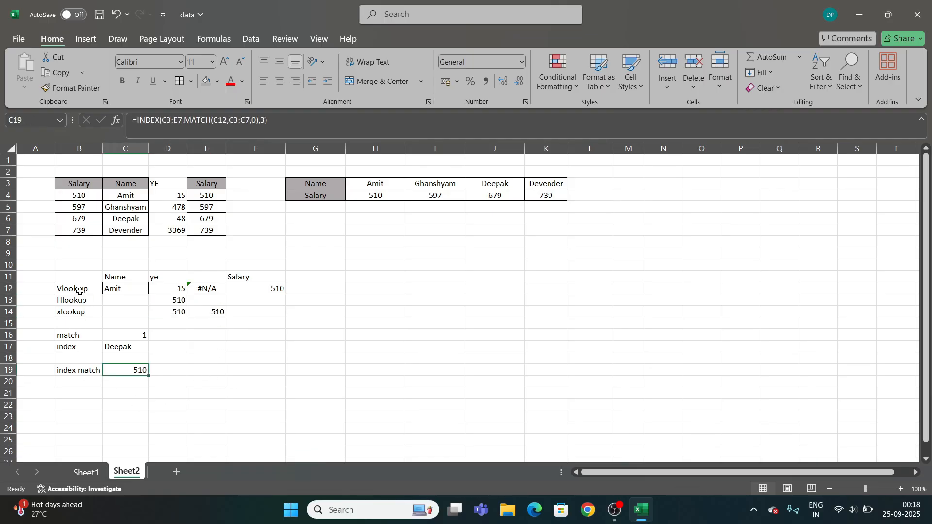
pyautogui.moveTo(78, 290); pyautogui.dragTo(79, 367)
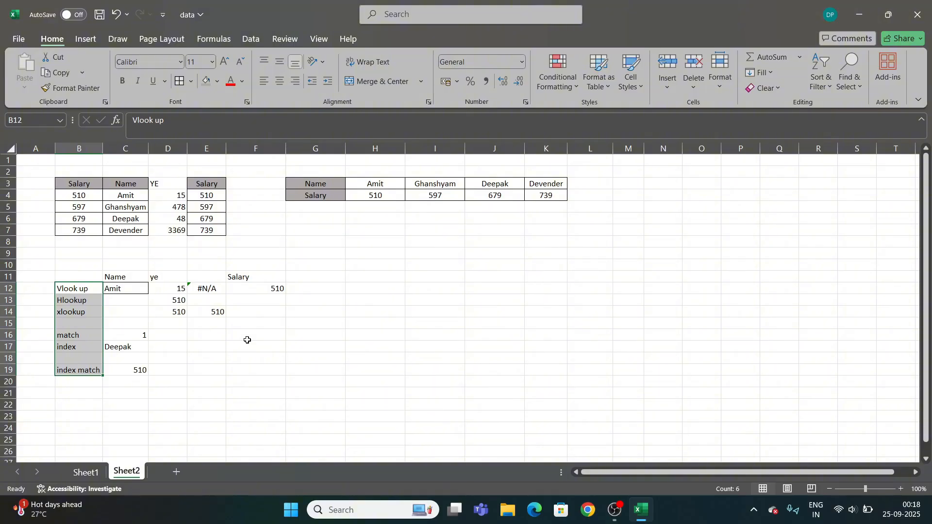
# Step: Add the labels "Data validation" in B20 and "Transpose" in B21 below the function list
pyautogui.click(97, 383)
pyautogui.write('Data')
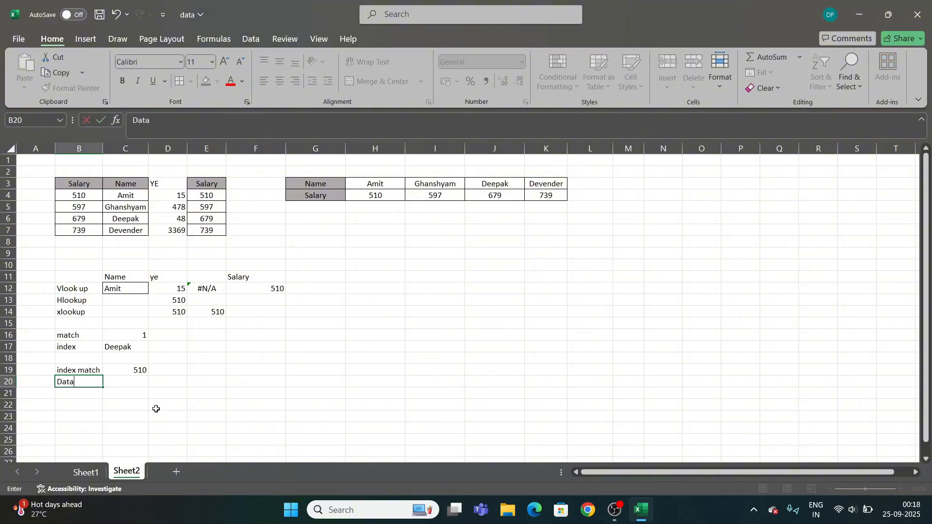
pyautogui.write(' validation')
pyautogui.press('Return')
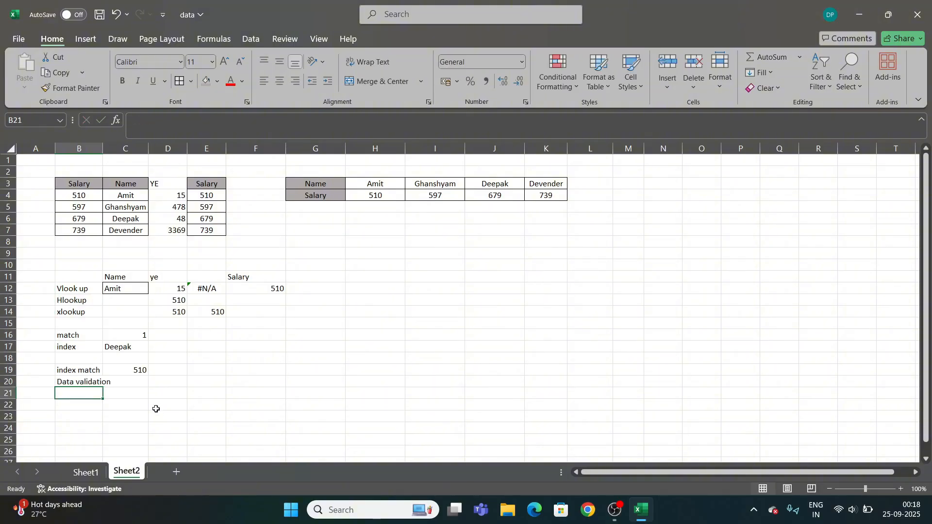
pyautogui.write('Tra')
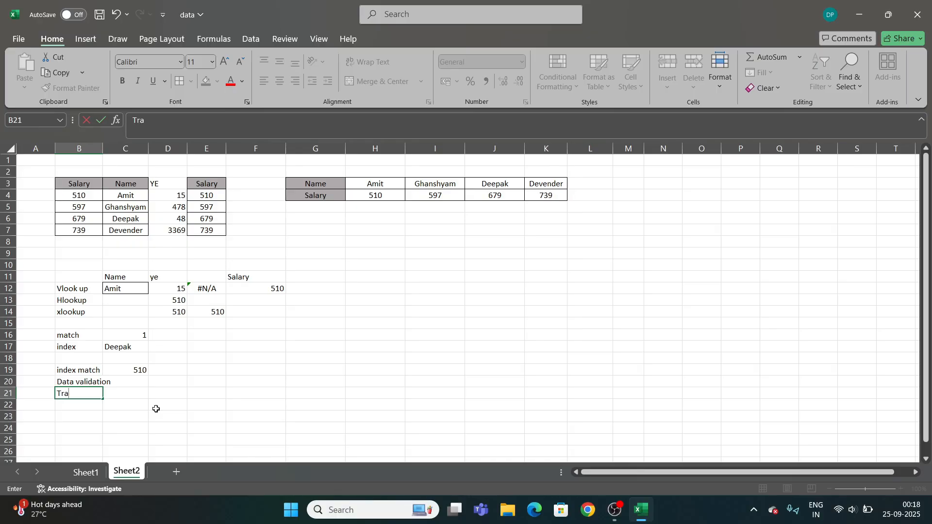
pyautogui.write('nspose')
pyautogui.press('Return')
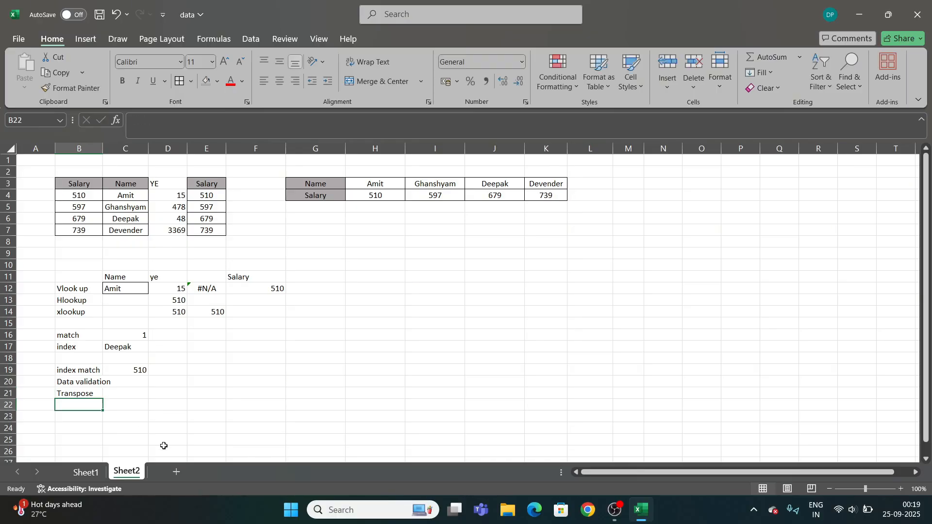